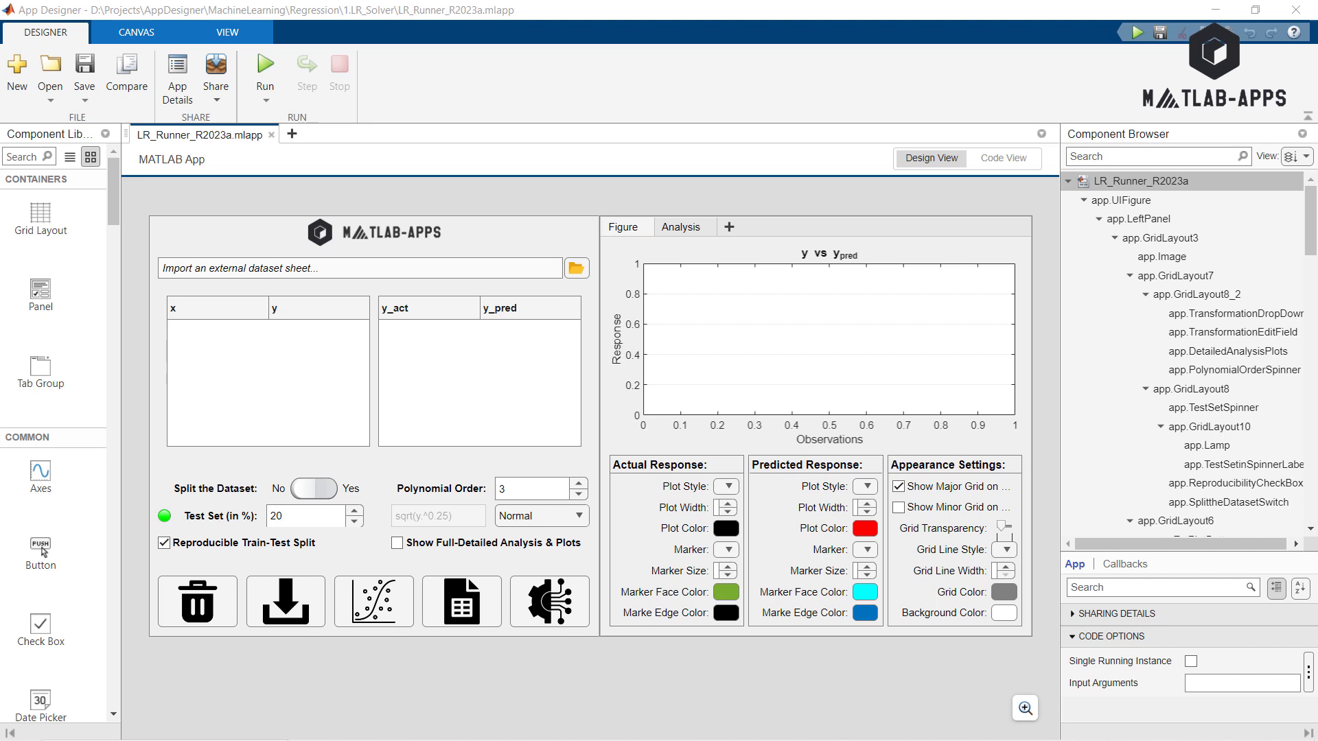
Step: Run the regression app and import the Sigmoid_Function_RandomPoints dataset, showing All Files in the datasets folder
click(261, 63)
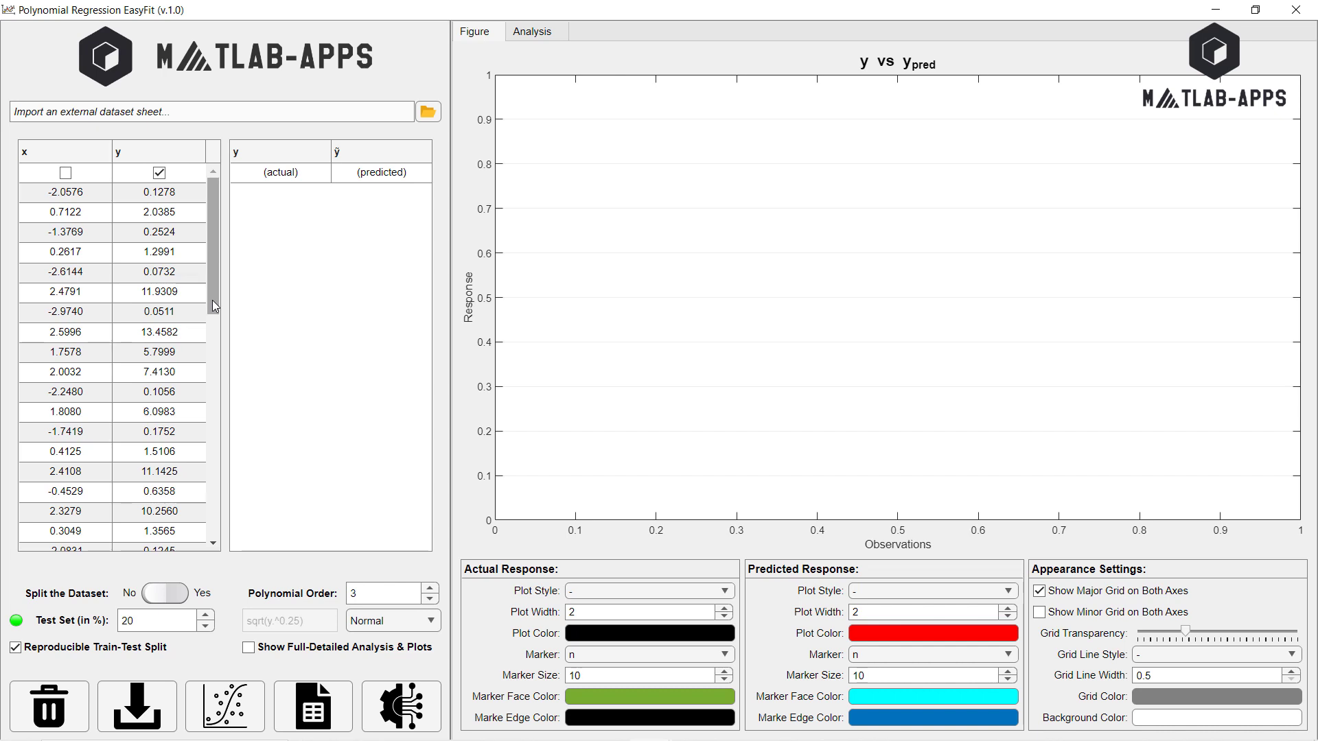
click(427, 113)
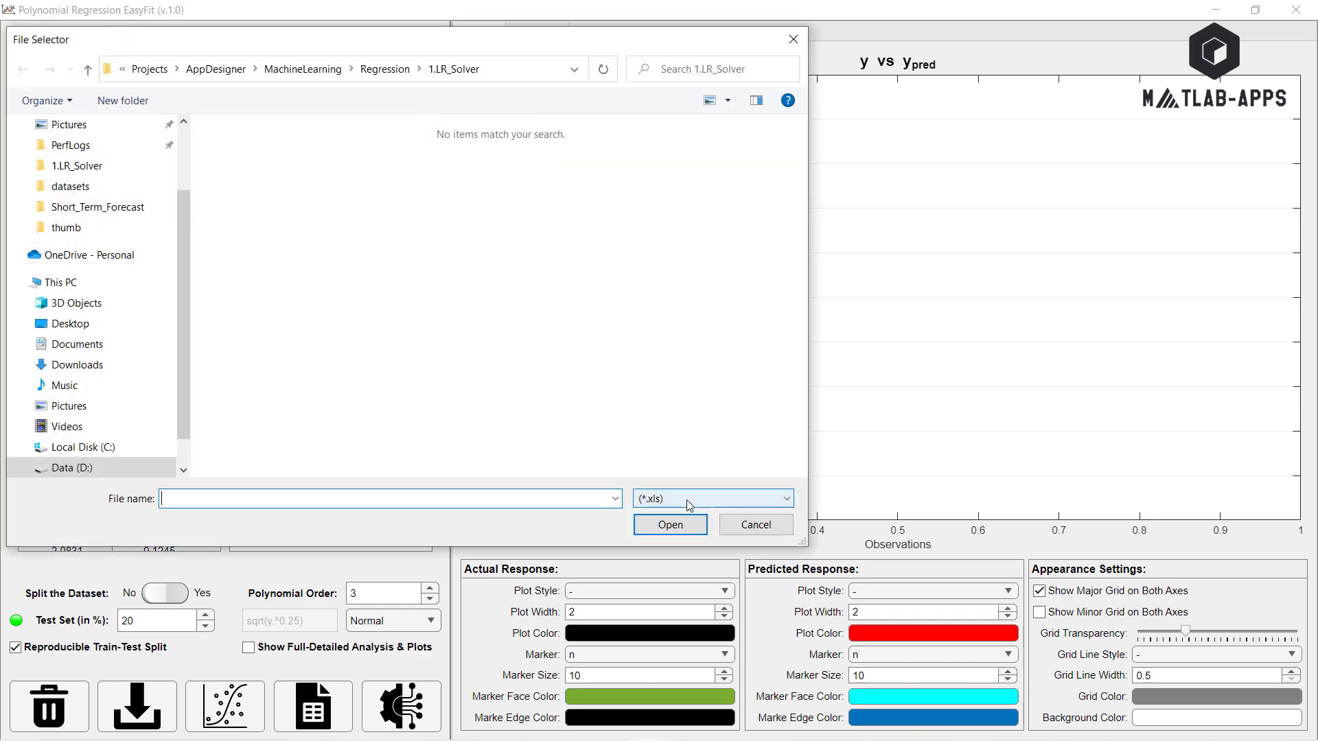
click(686, 499)
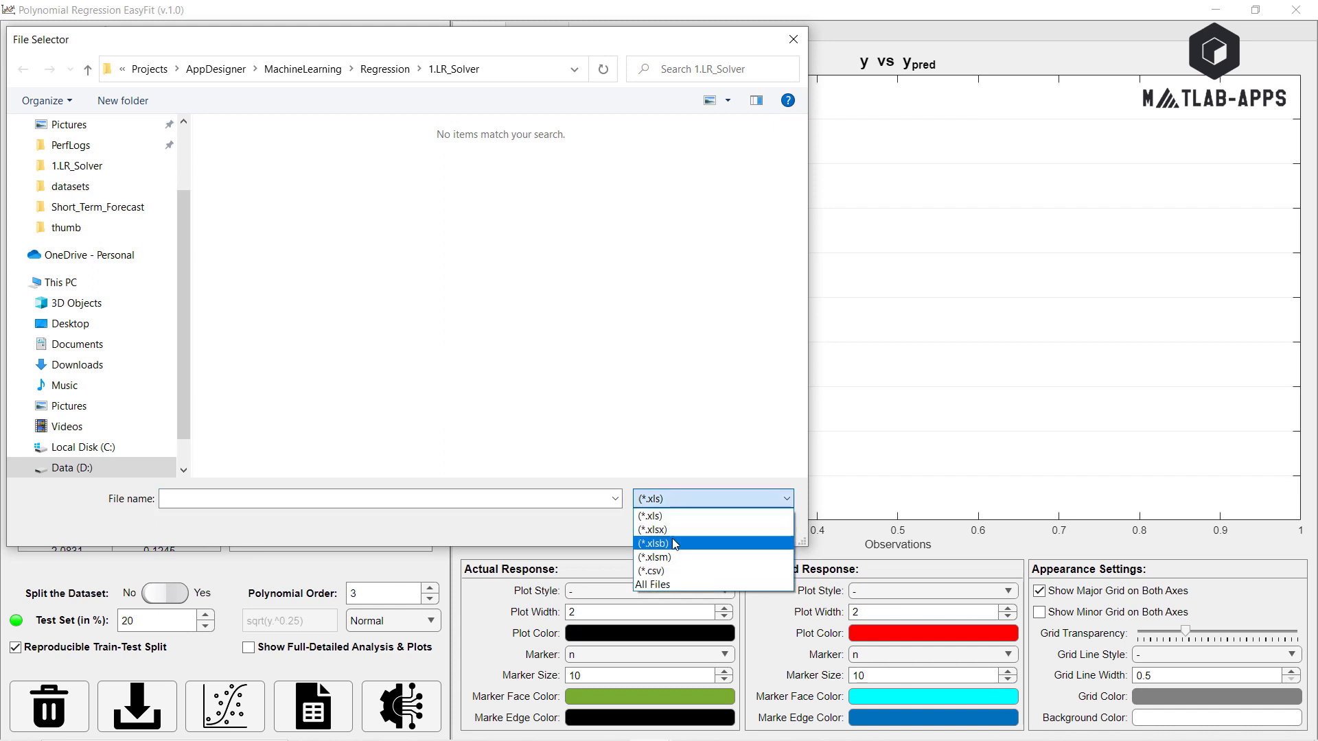
click(672, 579)
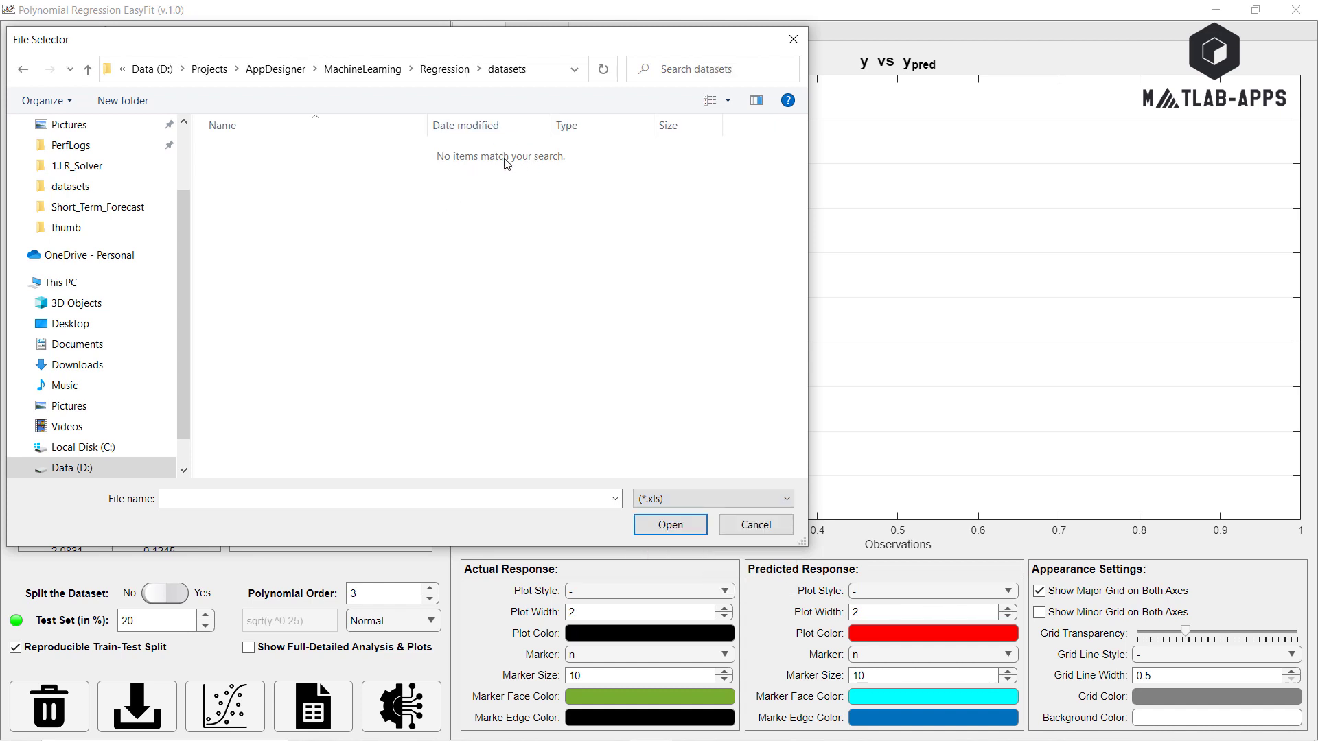
click(736, 502)
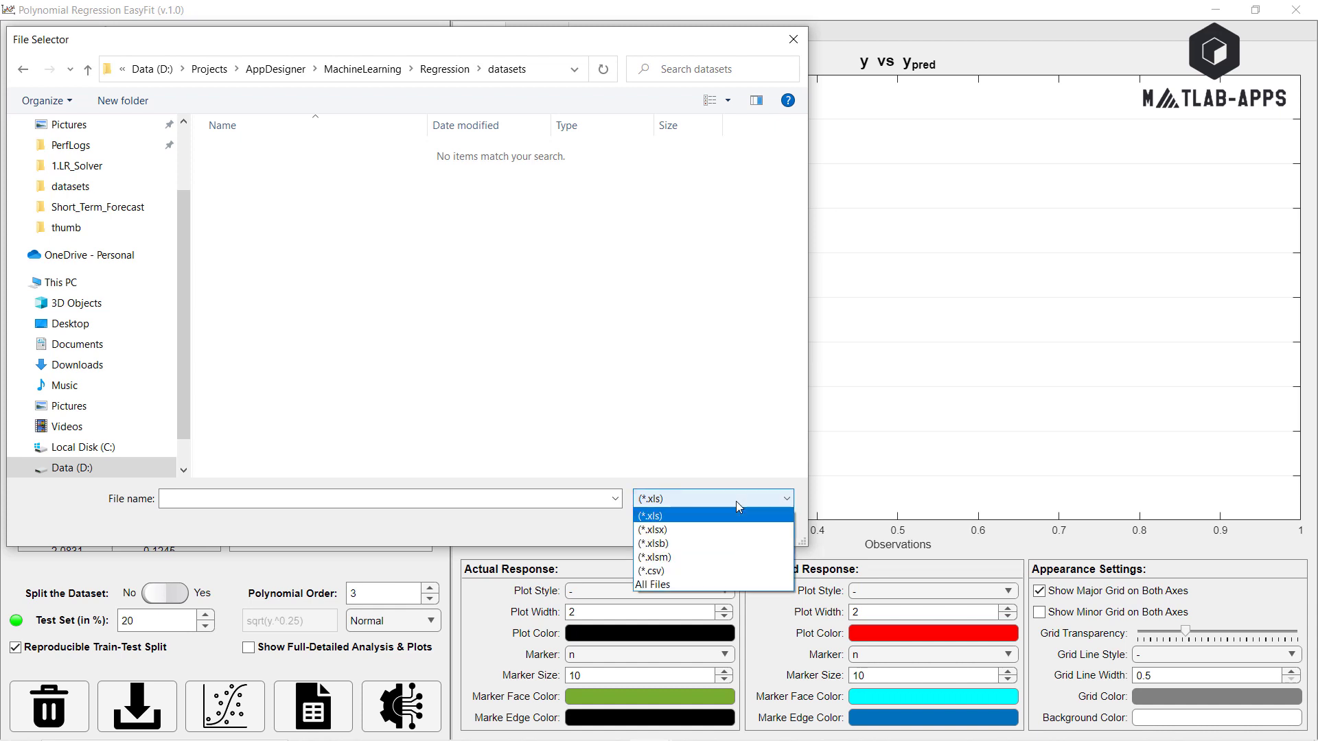
click(686, 584)
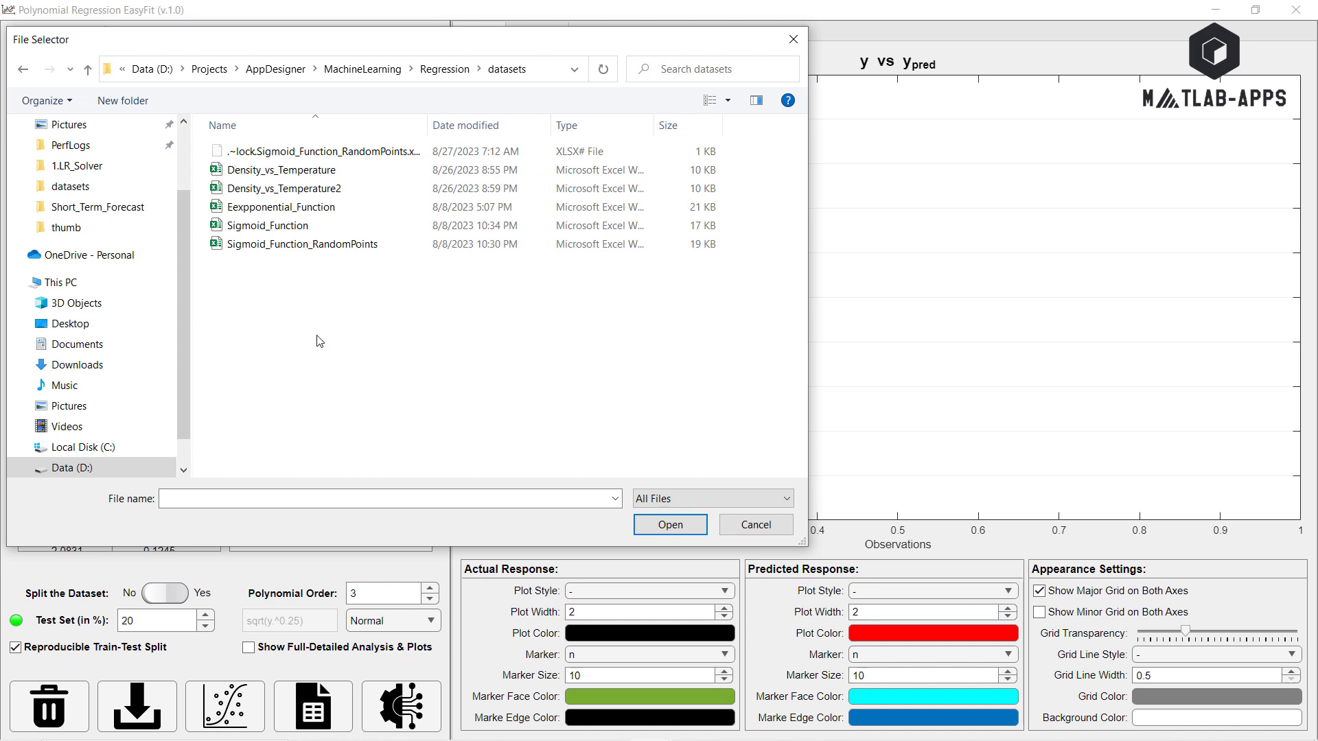
click(370, 245)
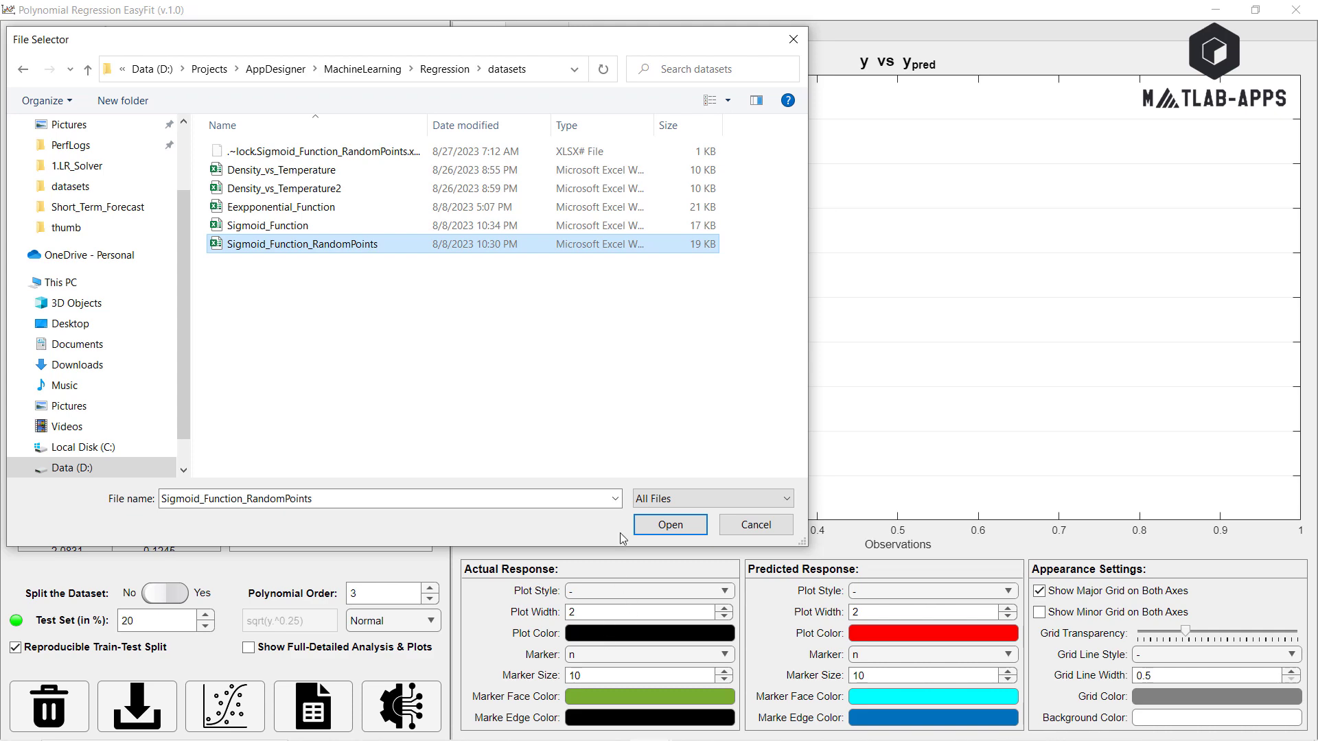
click(650, 528)
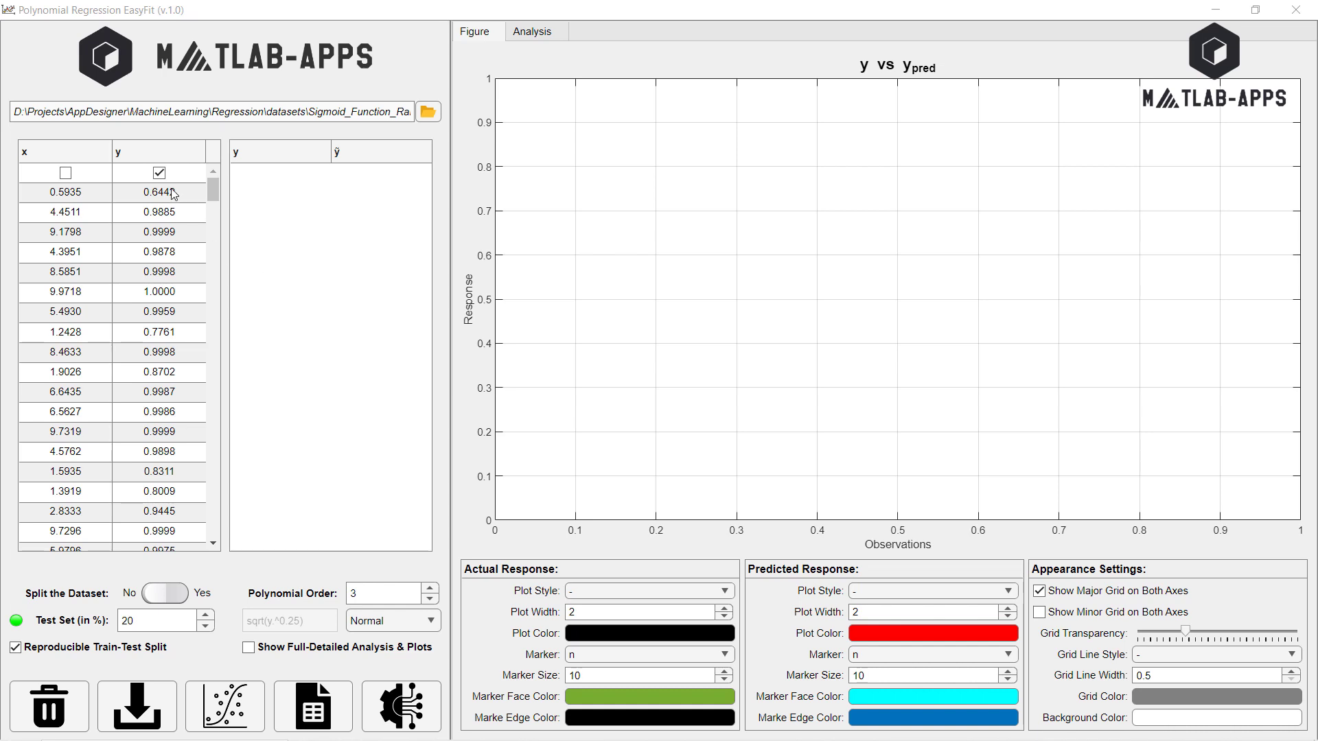
Step: Try the first data column as the response y and restore the second column as y
click(63, 174)
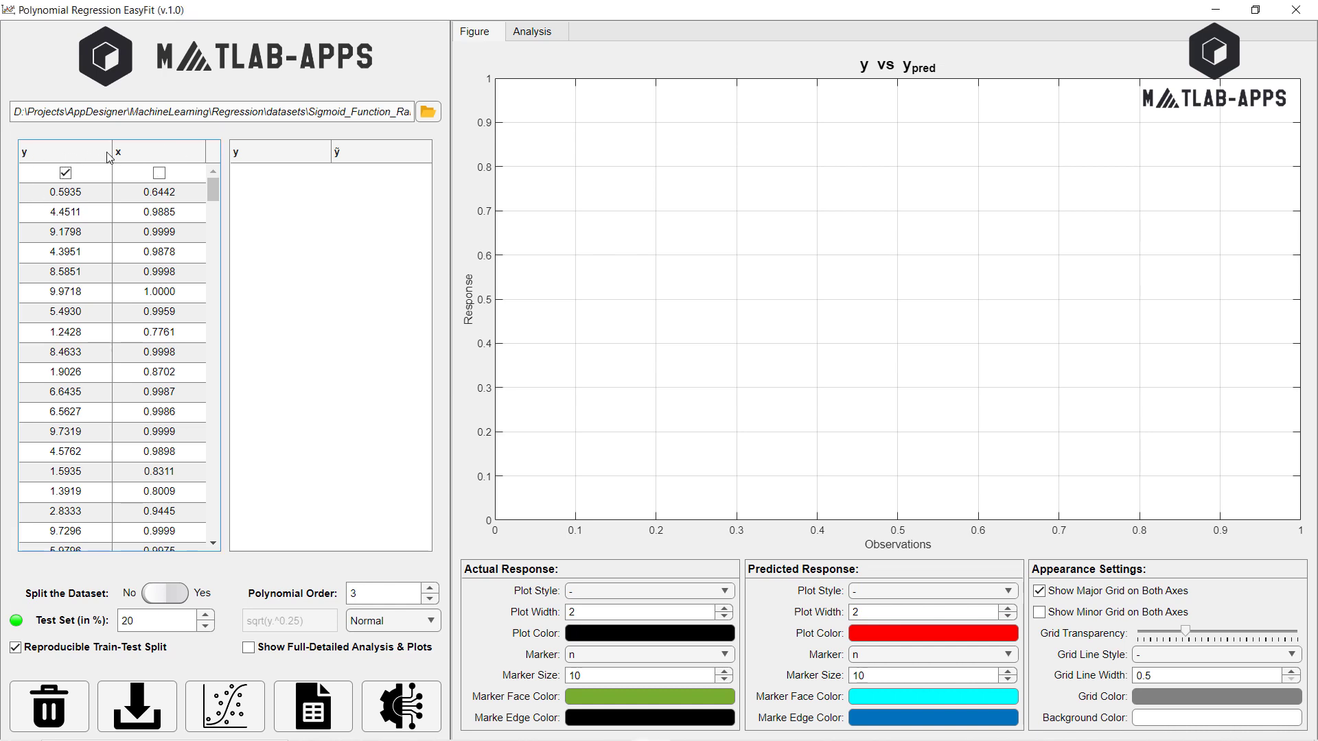
click(158, 173)
Step: Apply a Transform x transformation to the dataset with the expression sqrt(y.^0.75)
click(423, 626)
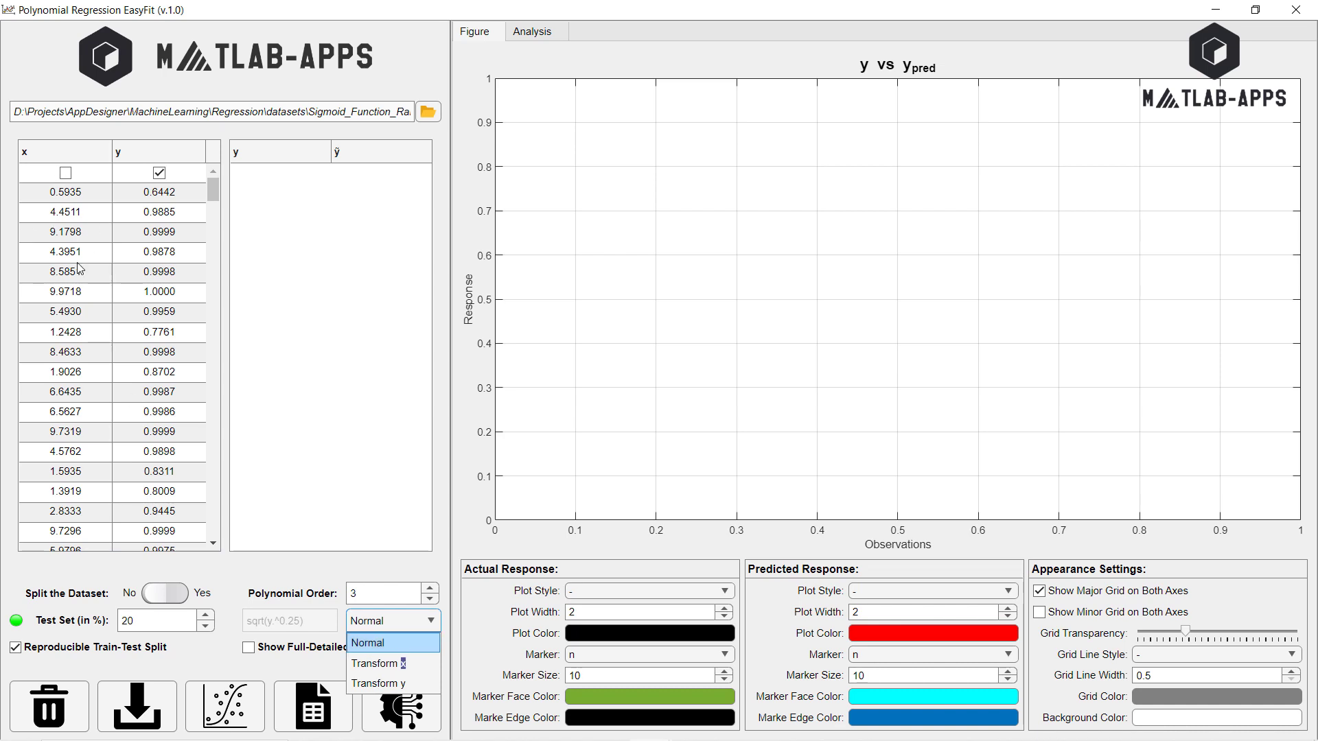
click(385, 664)
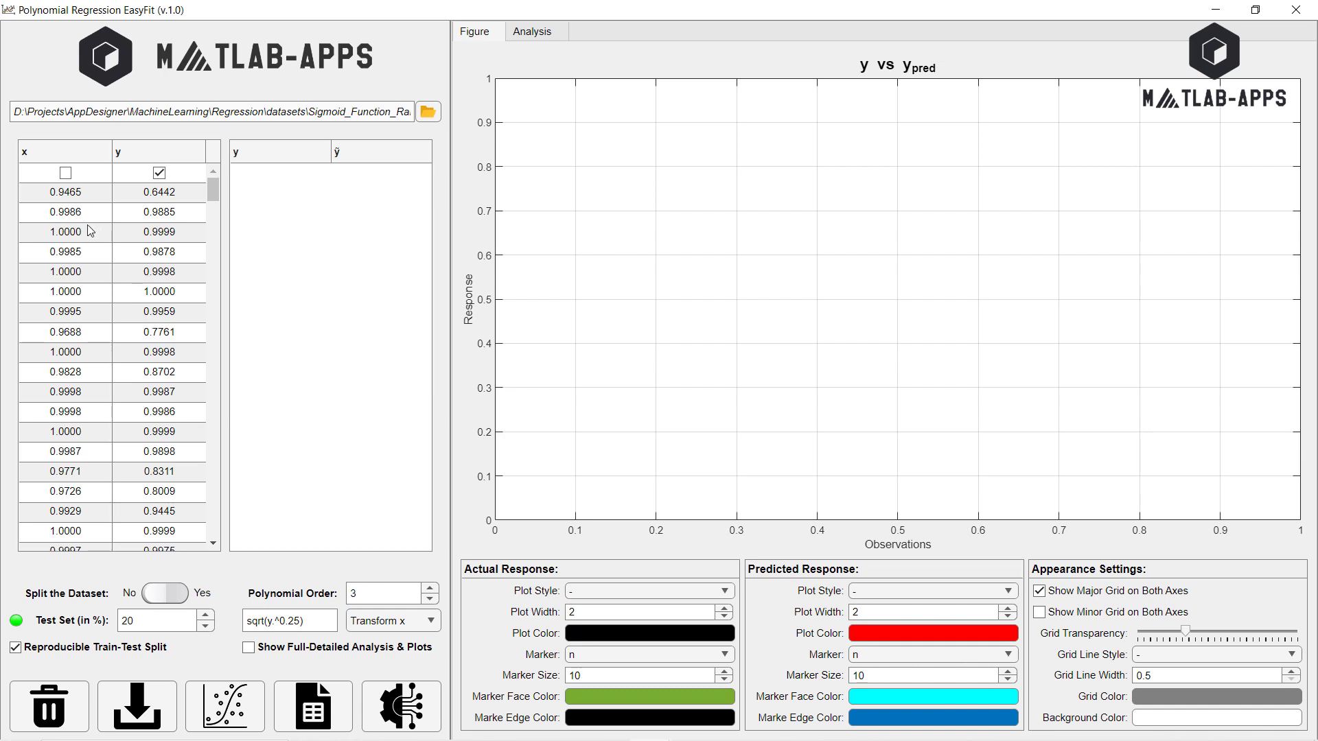
click(284, 621)
key(BackSpace)
text(7)
click(238, 596)
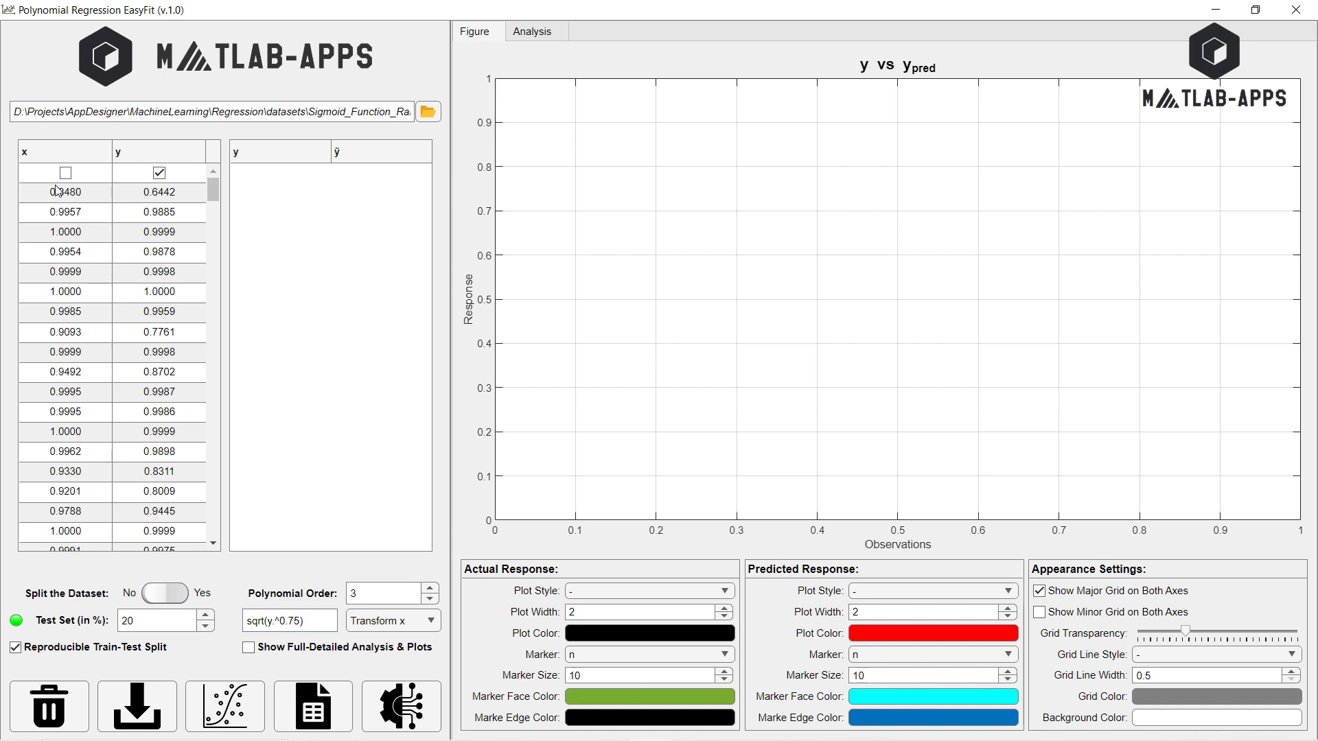
Step: Try the Transform y option on the dataset and return the transformation to Normal
click(420, 627)
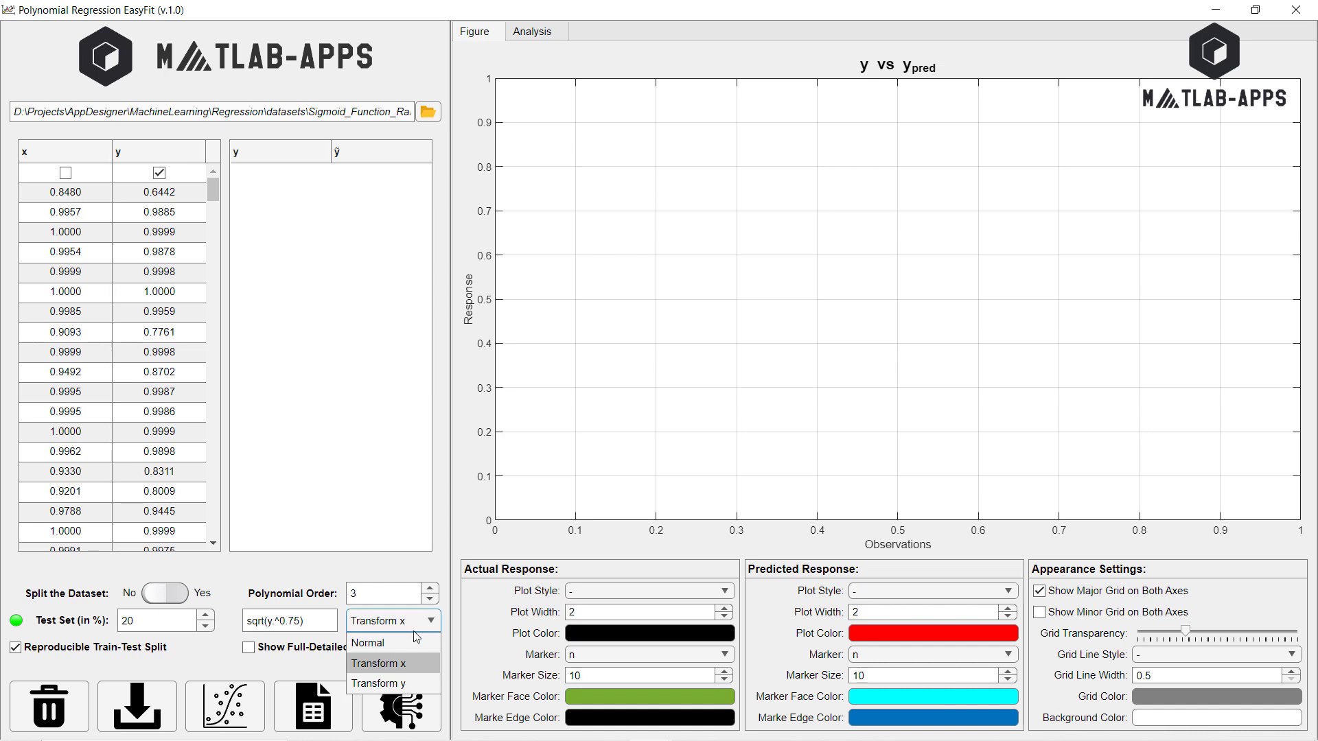
click(401, 684)
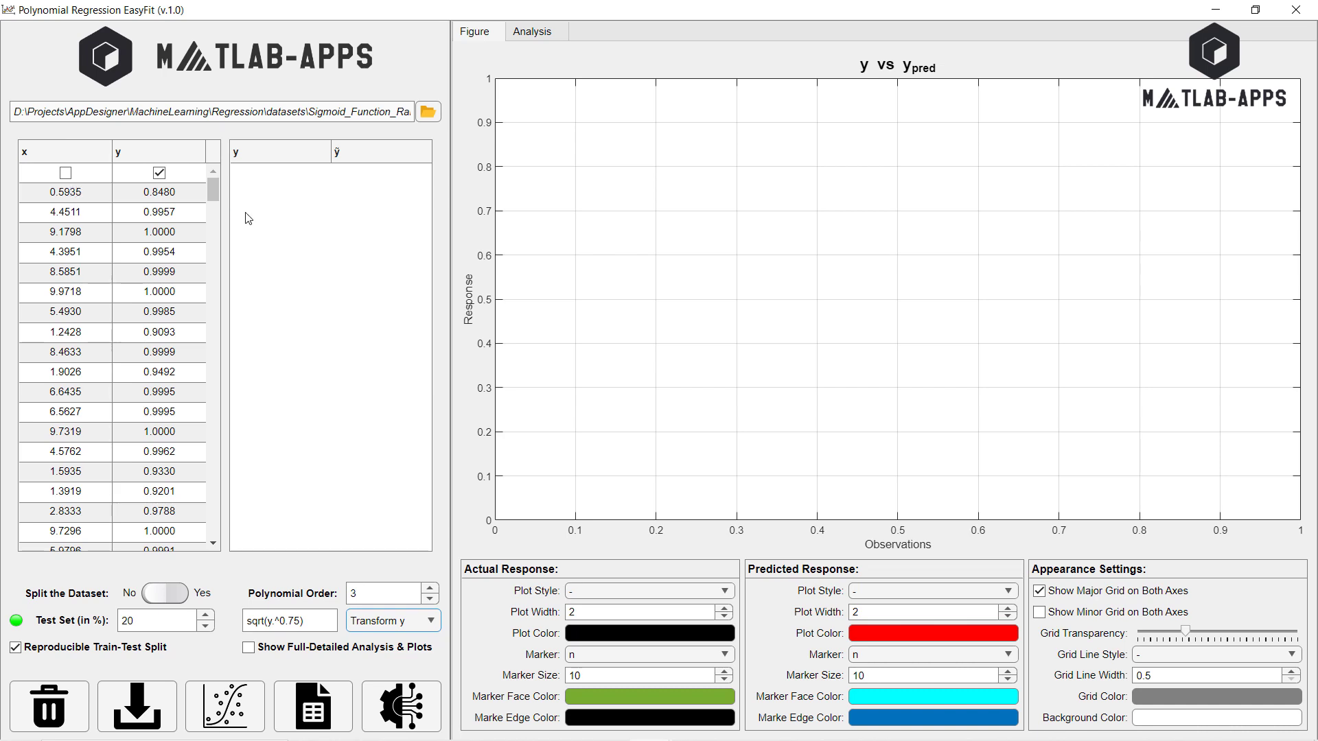
click(389, 628)
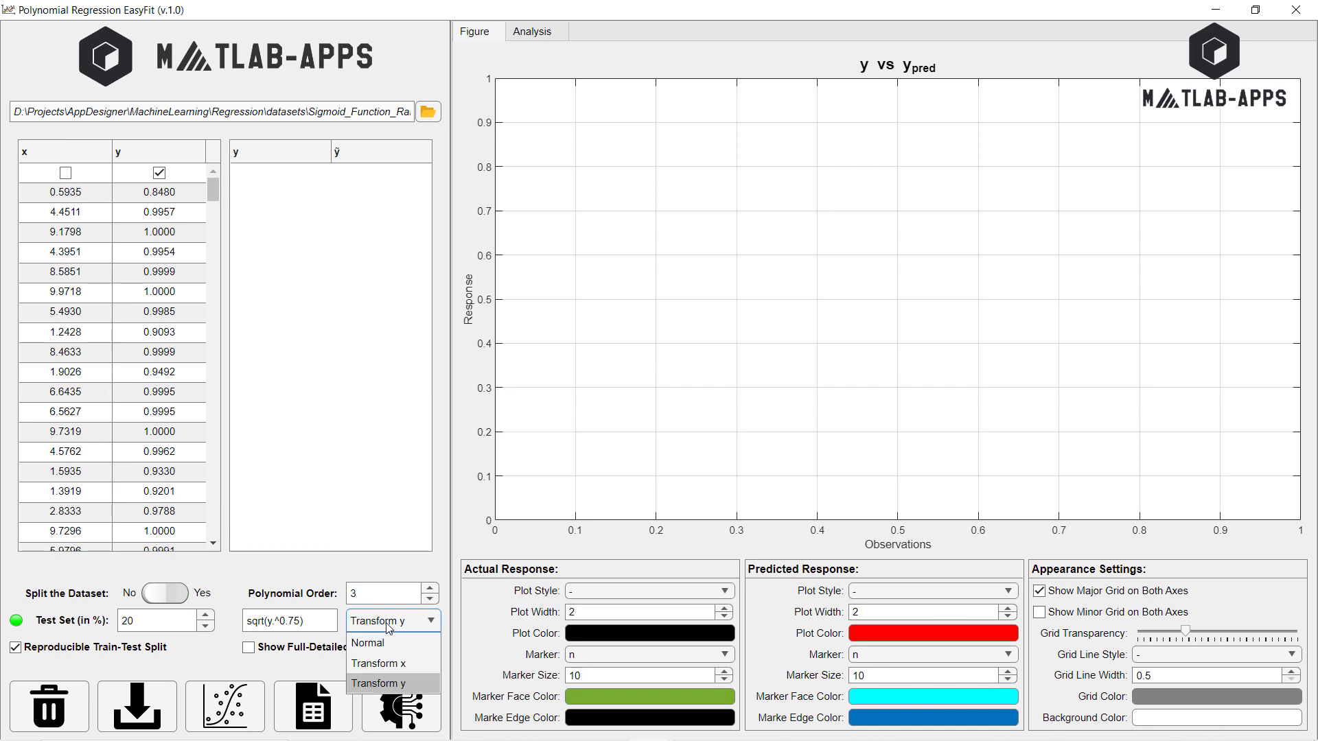
click(389, 643)
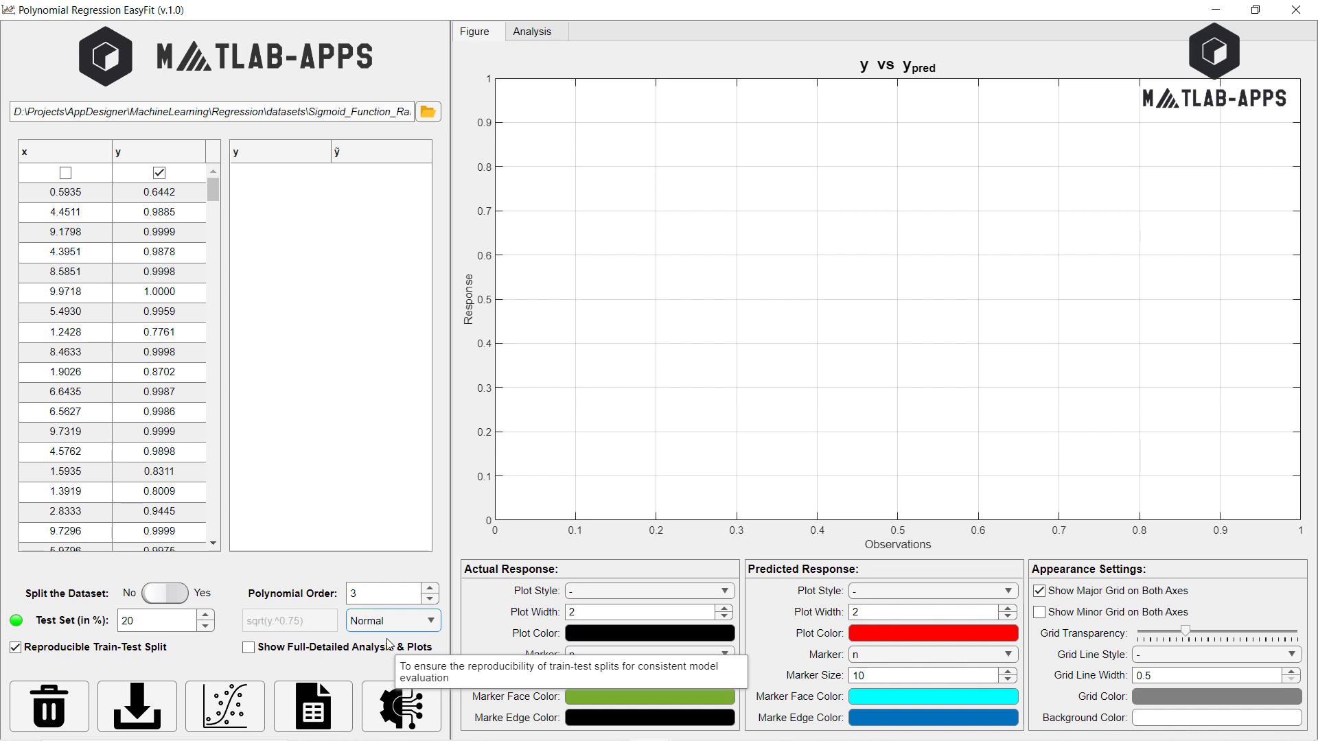
Step: Try out the polynomial order and dataset split settings, restoring order 3 and the enabled split
click(354, 592)
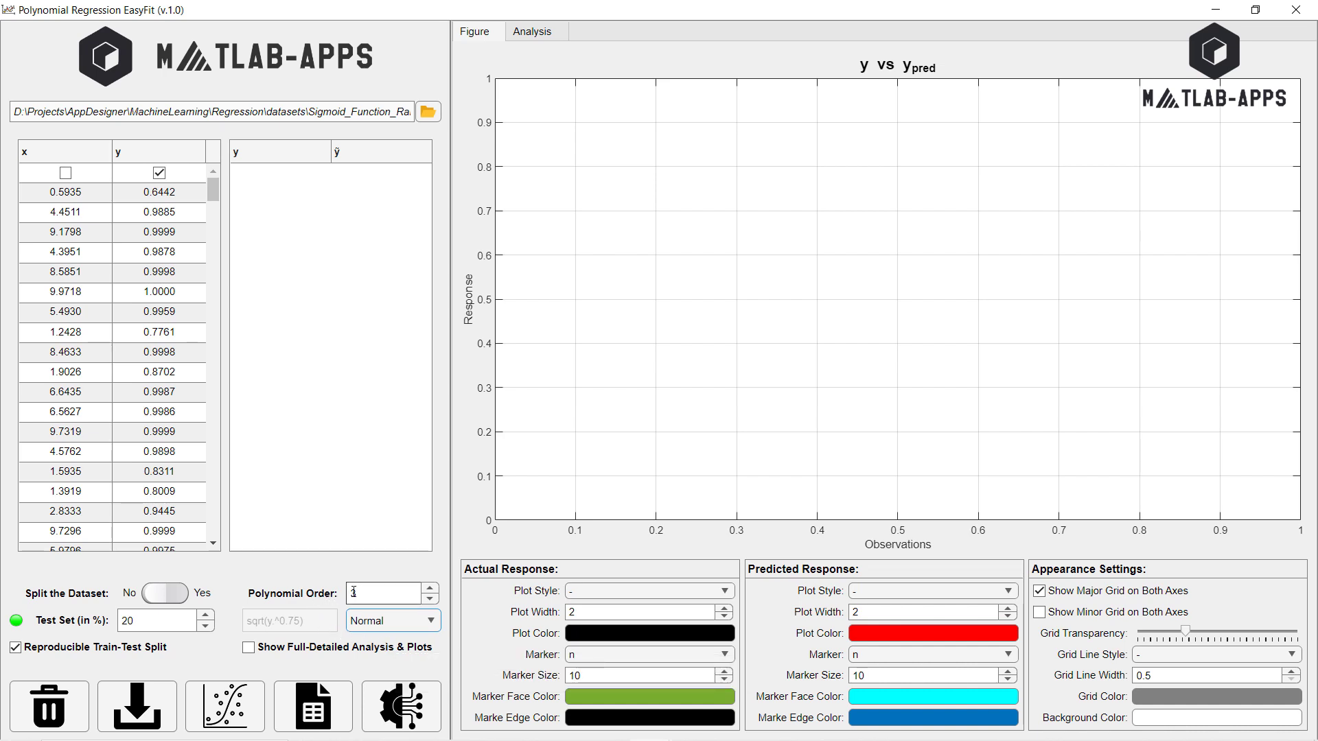
click(431, 599)
click(431, 599)
click(431, 599)
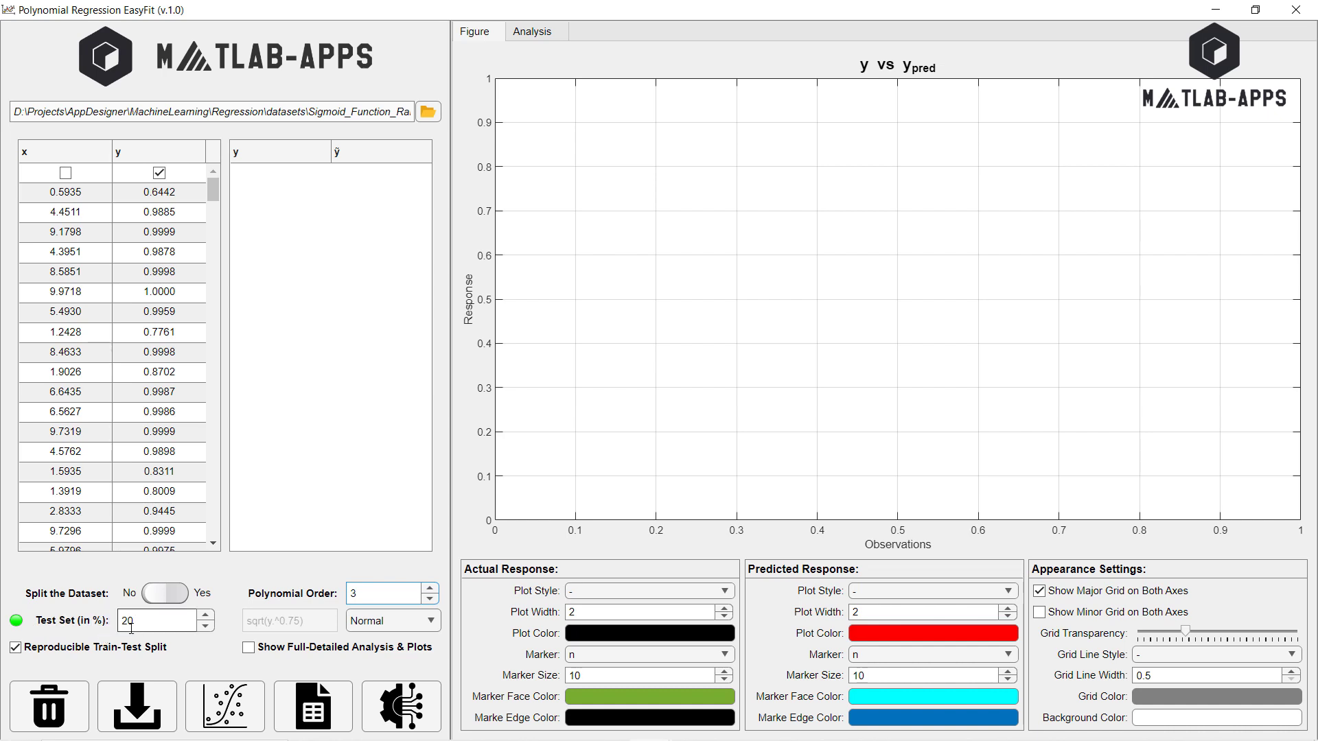
click(151, 597)
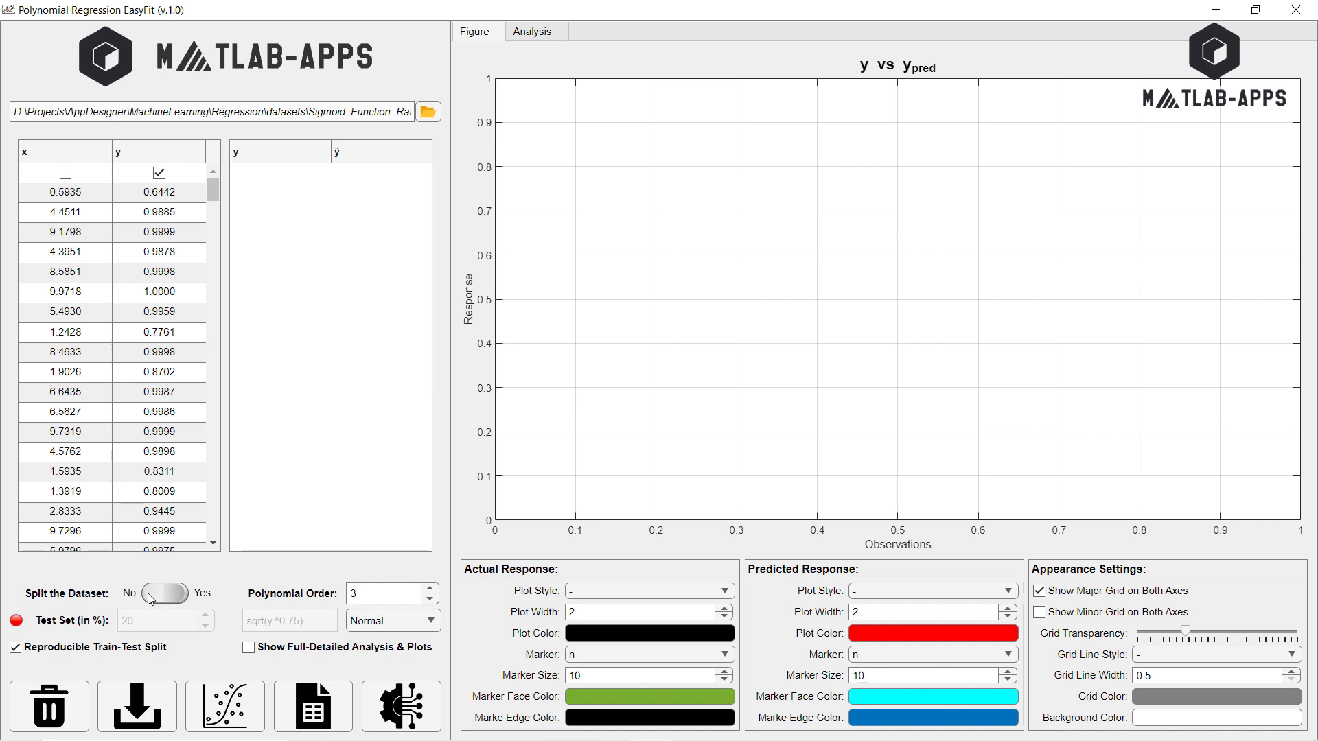
click(187, 596)
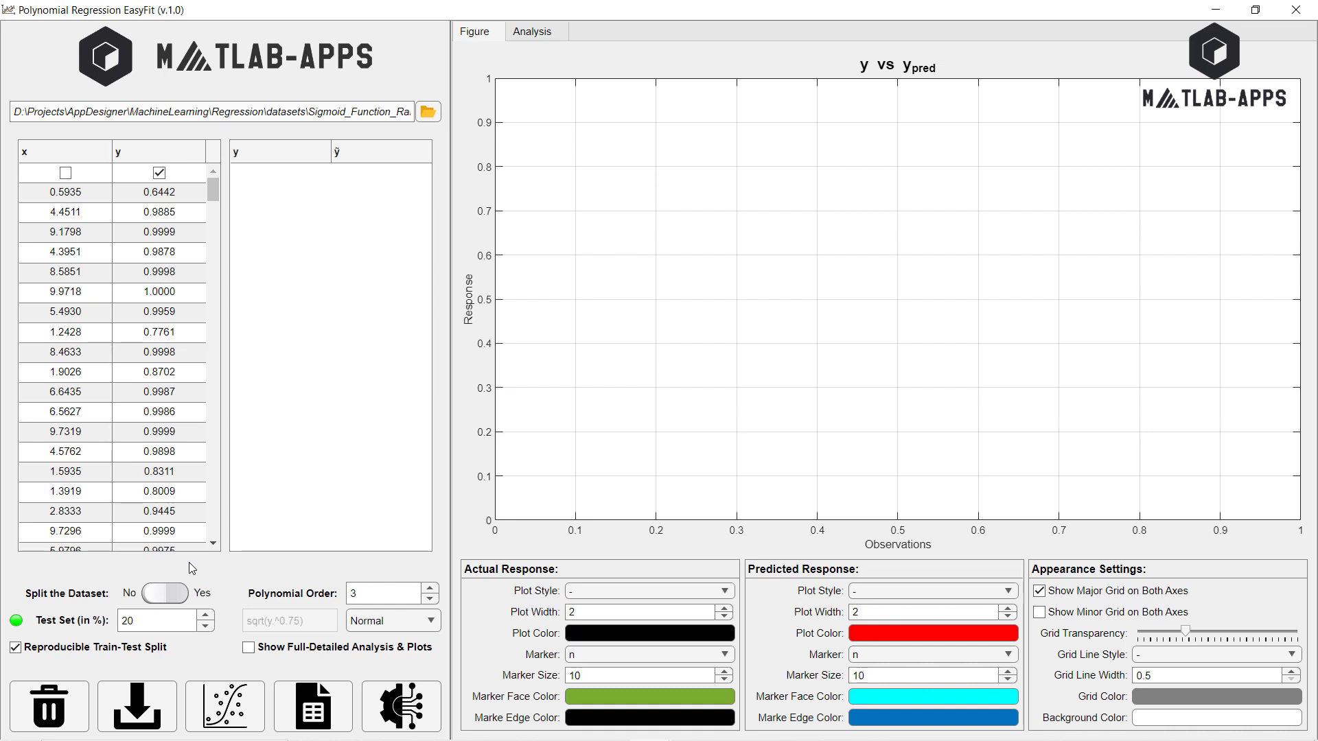
Step: Train the third-order model on the untransformed data with a reproducible 20% test split, leaving full-detailed analysis off
click(15, 649)
click(248, 649)
click(248, 649)
click(396, 722)
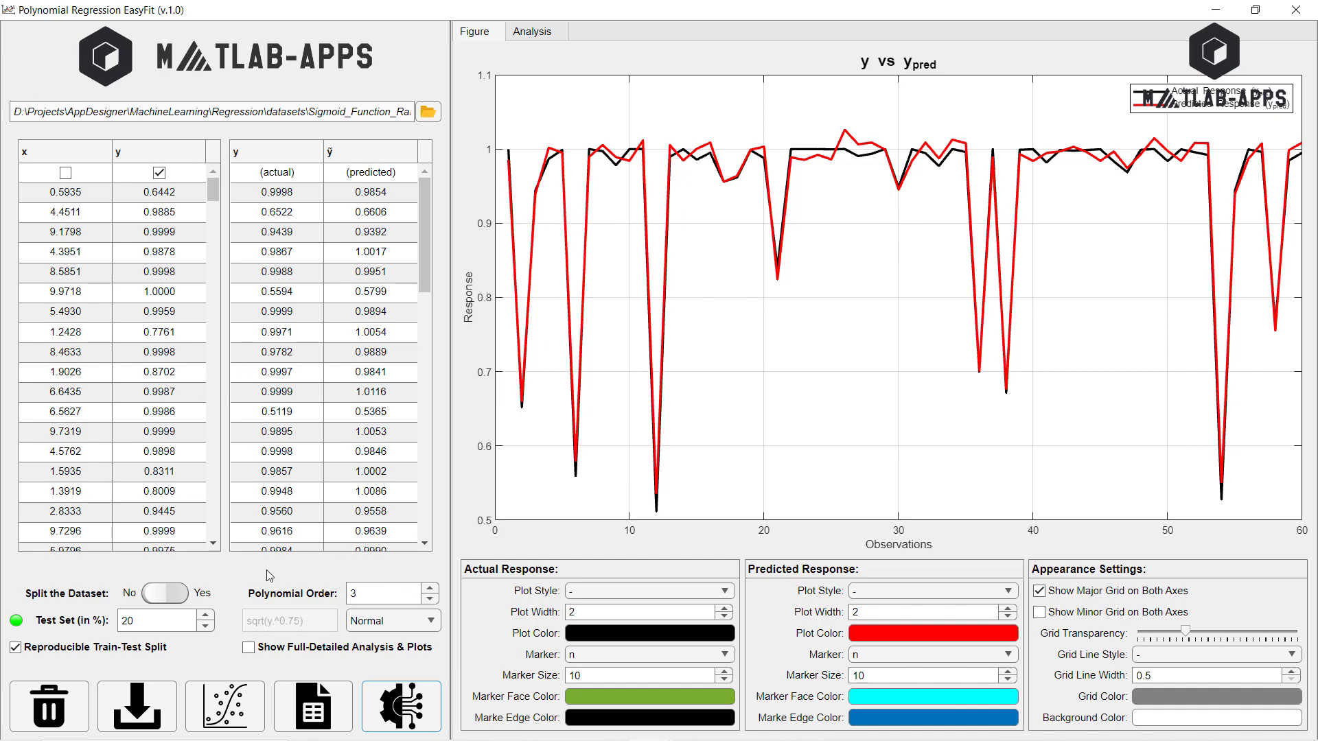
Step: Switch the transformation to Transform y with sqrt(y.^0.75) and retrain the third-order model
click(389, 620)
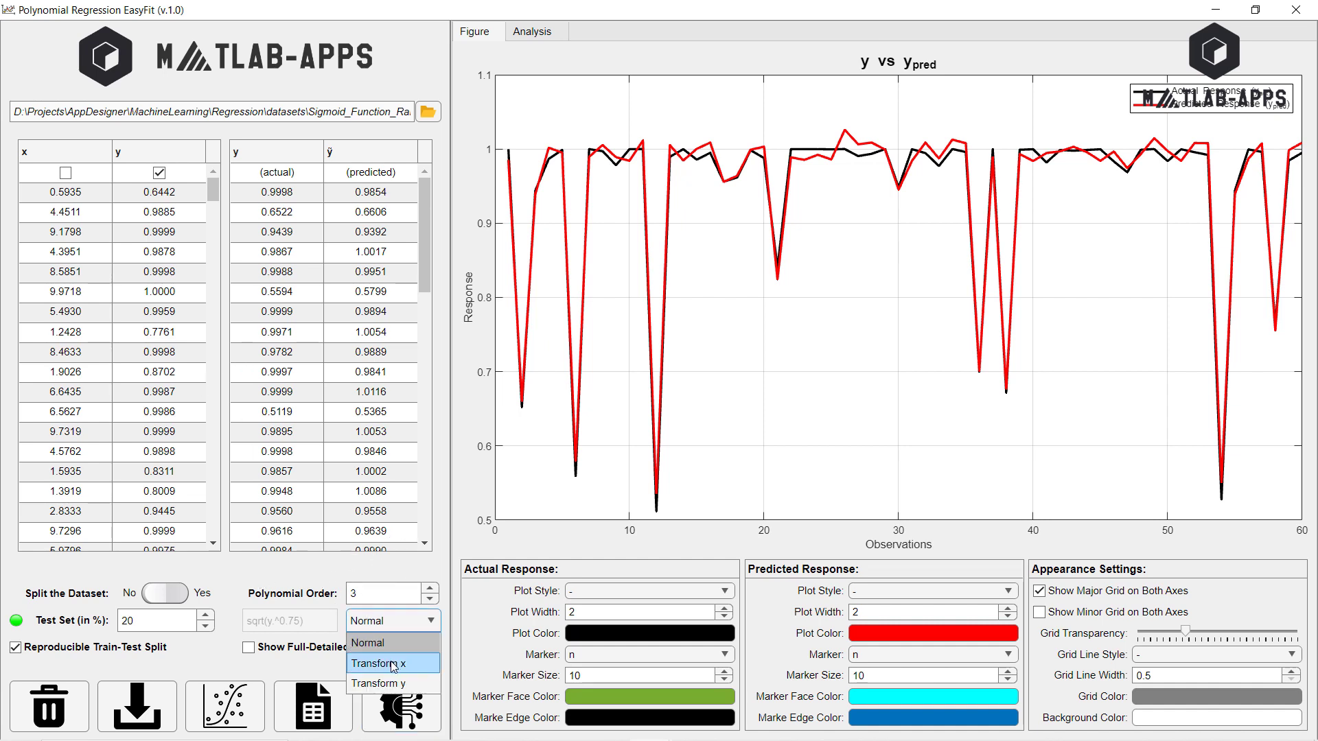
click(390, 663)
click(402, 626)
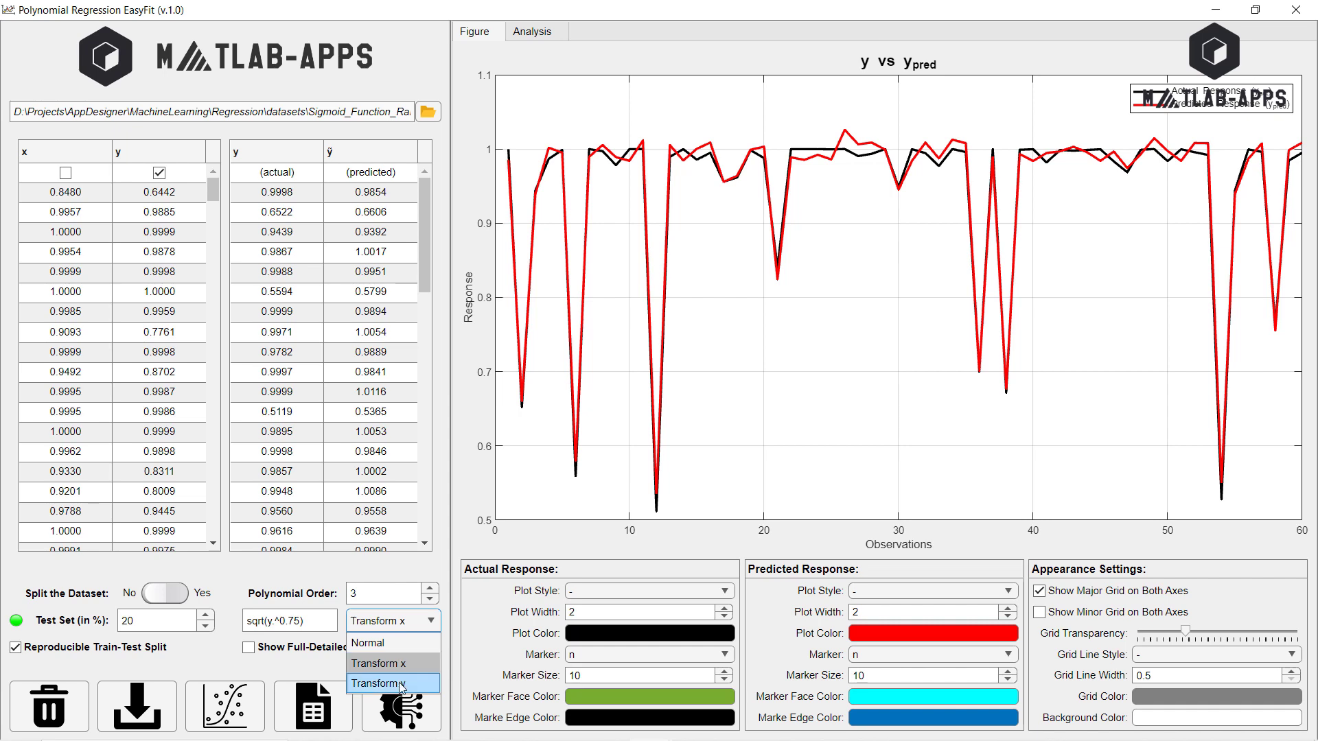
click(379, 683)
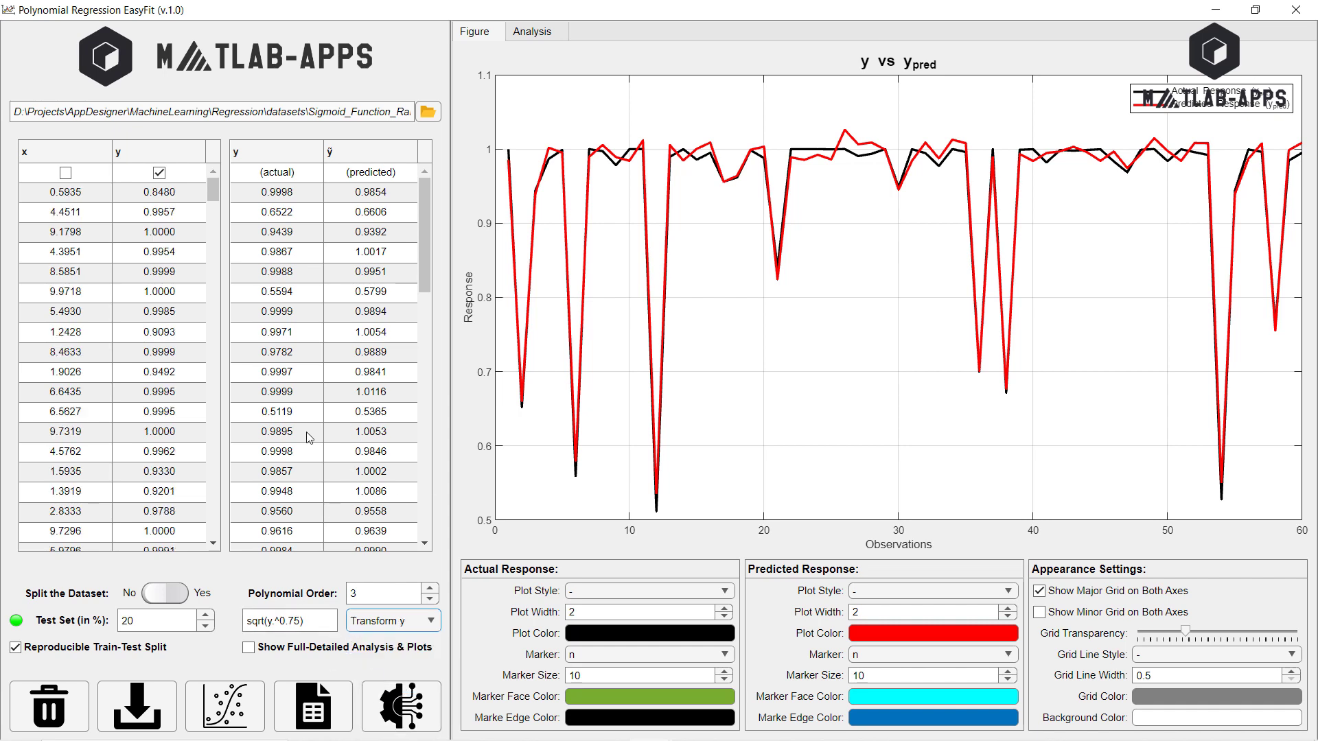
click(426, 705)
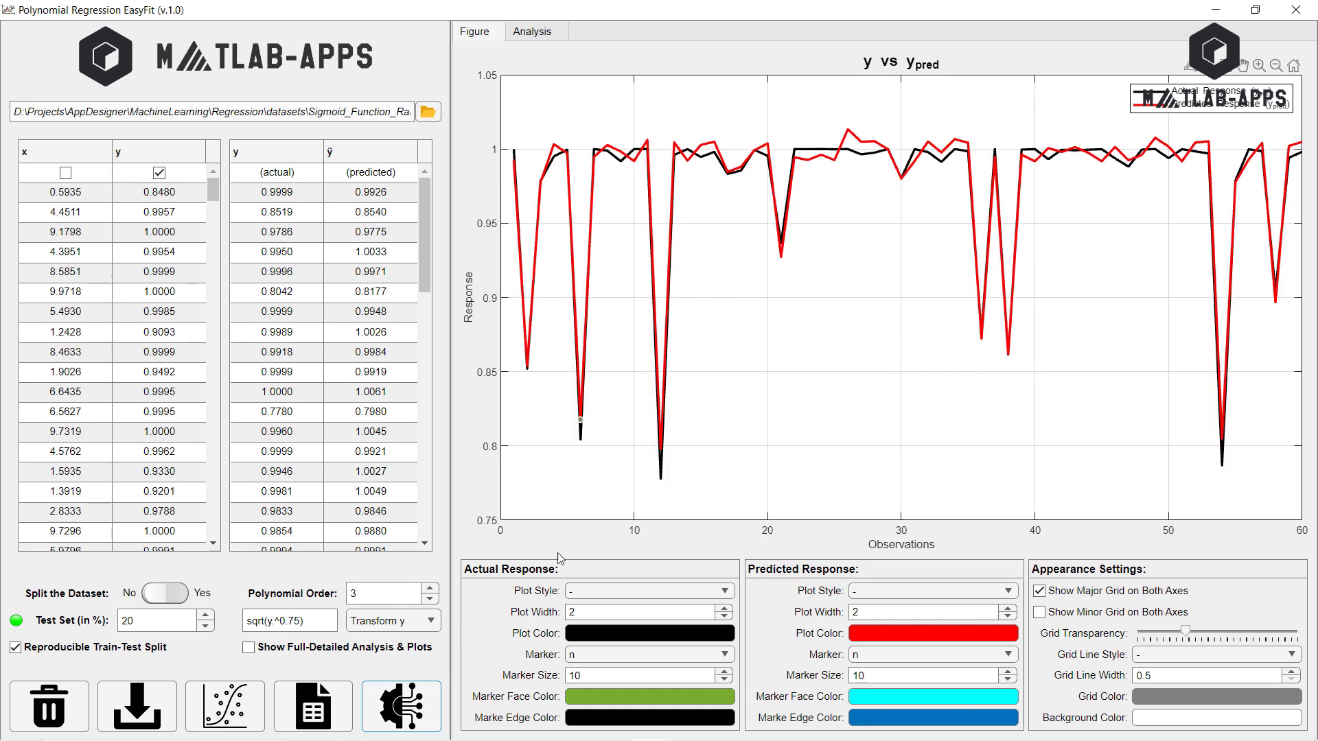
Step: Clear the previous predictions and retrain the model on Normal data with polynomial order 5
click(419, 626)
click(405, 643)
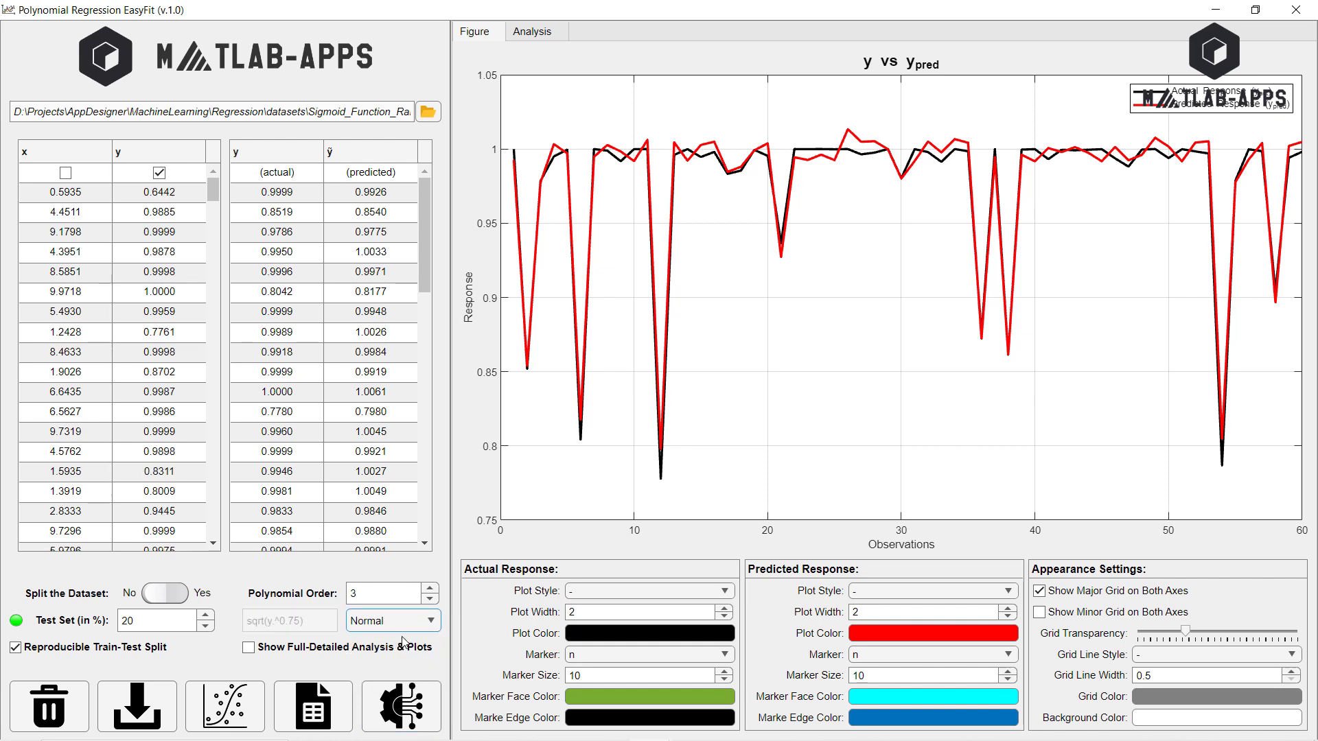
click(429, 588)
click(429, 588)
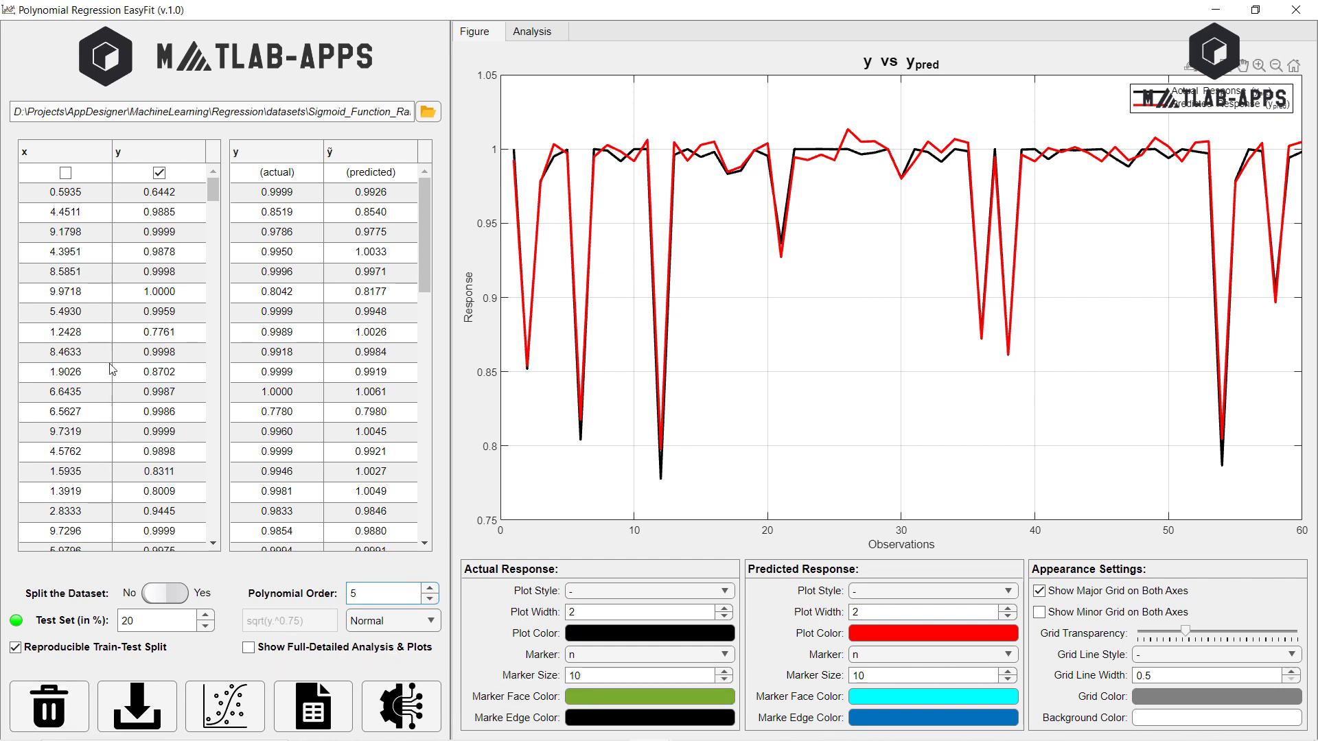
click(67, 699)
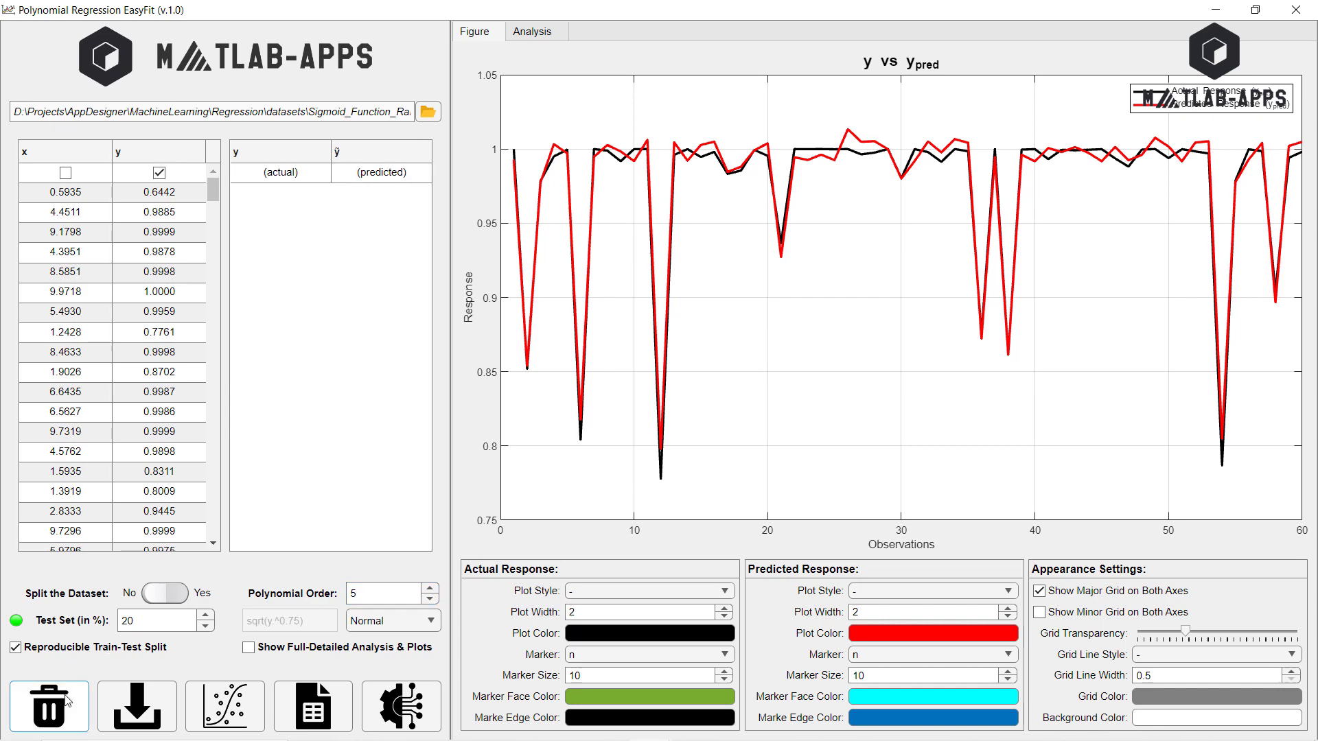
click(396, 707)
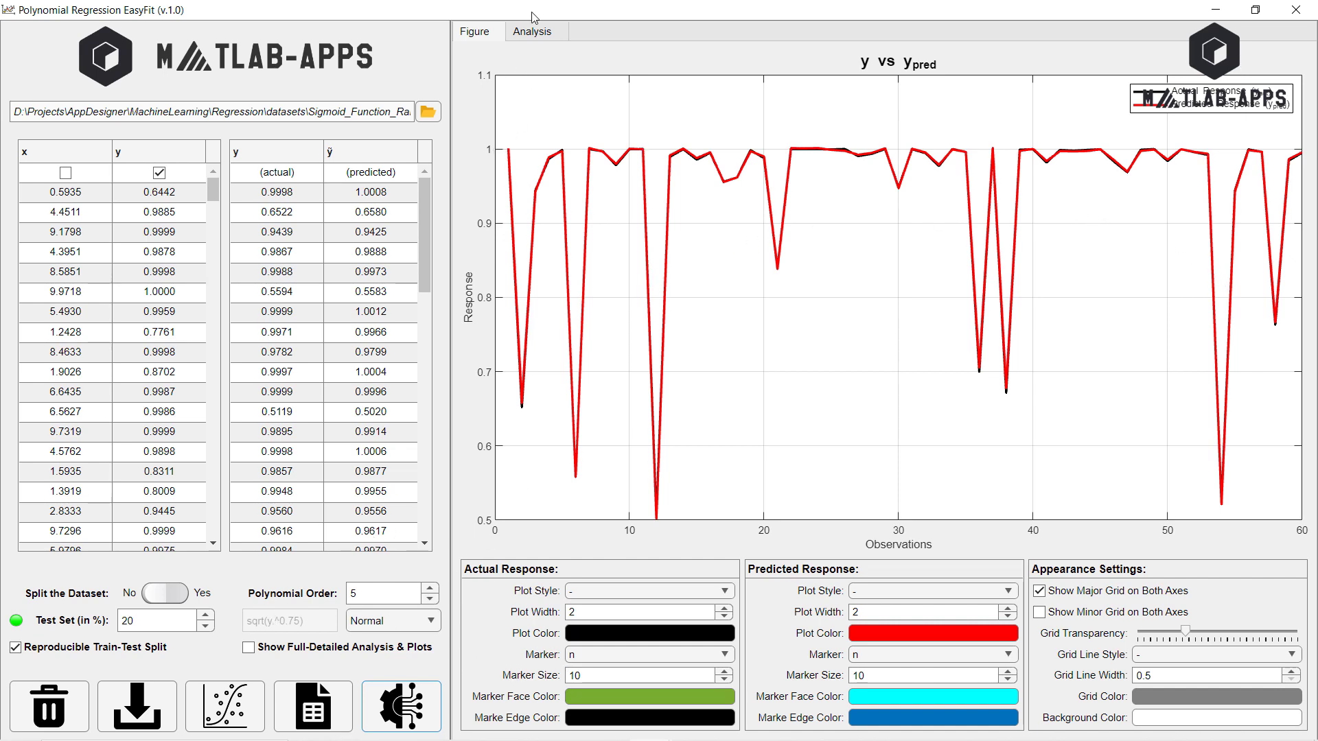
Step: Examine the model analysis for the fitted regression equation, the error metrics and the test-subset evaluation
click(536, 35)
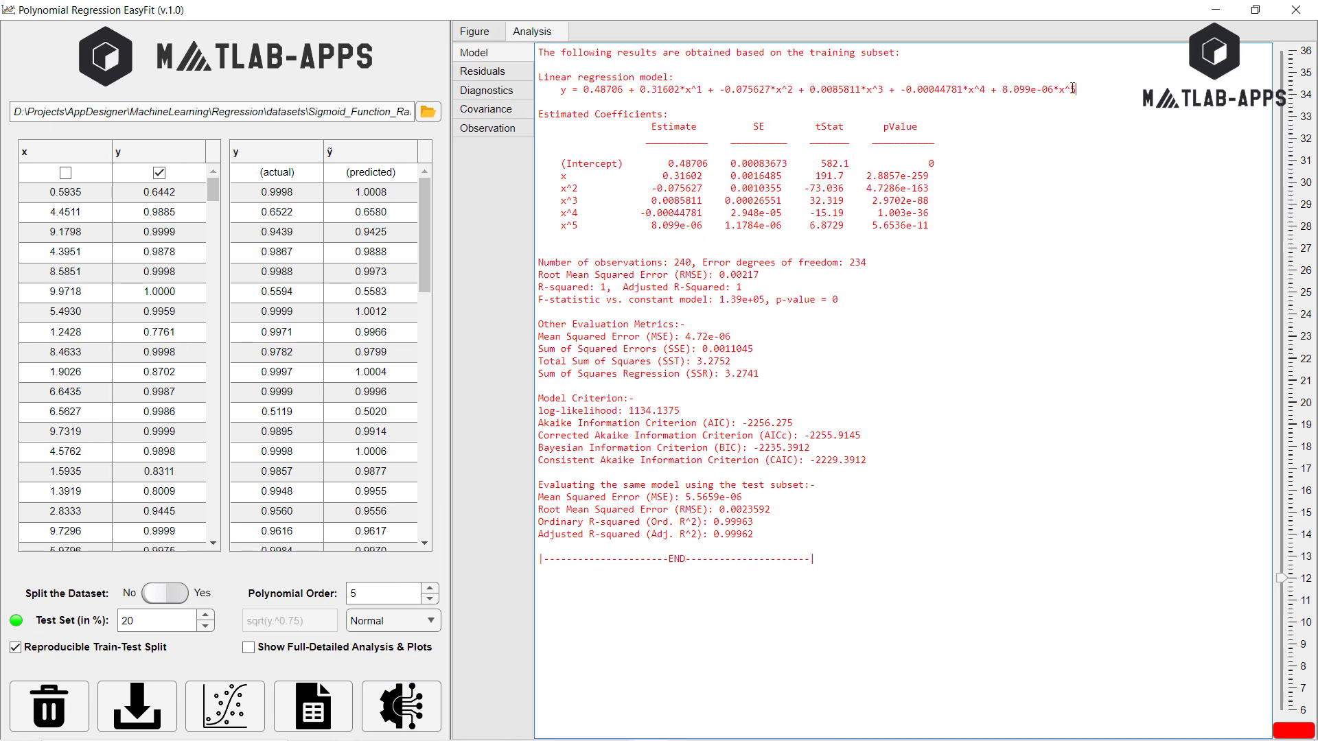
drag(1087, 85, 550, 90)
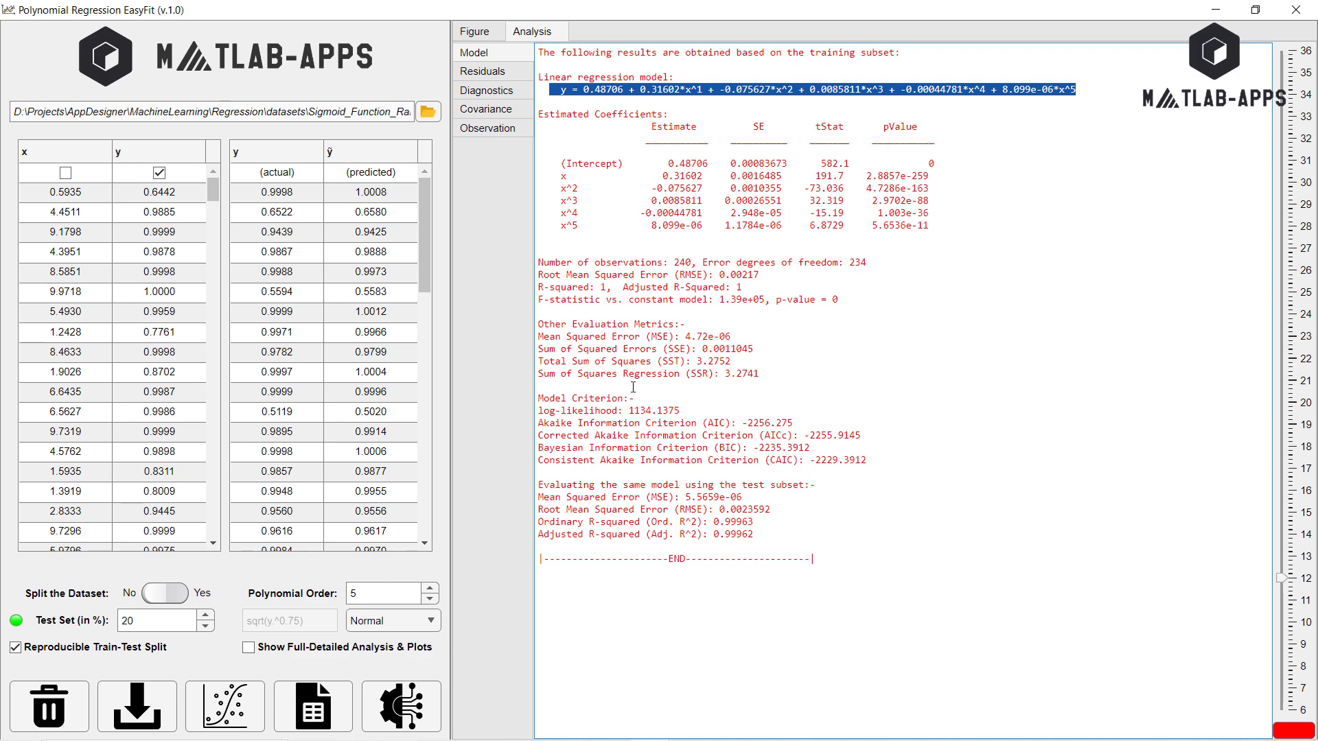
drag(679, 349, 753, 523)
click(638, 468)
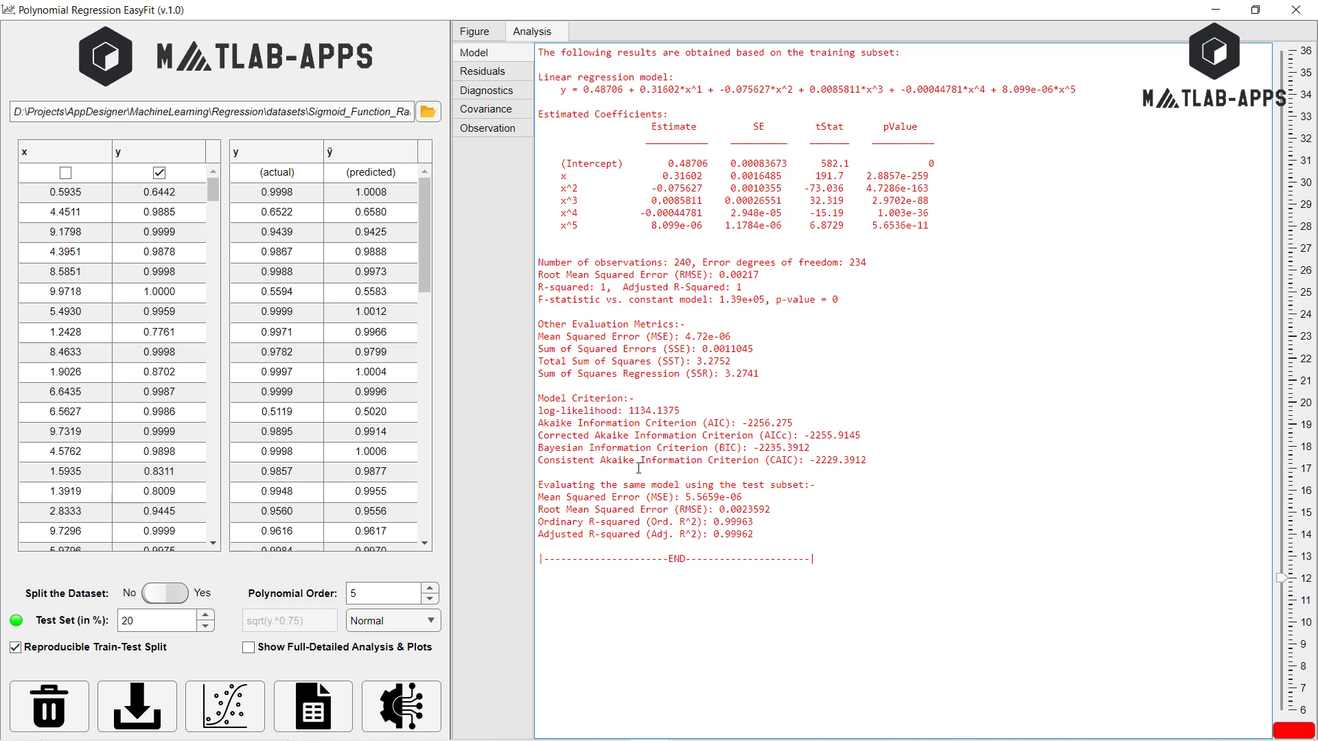
drag(802, 485, 749, 484)
Step: Check the Residuals, Diagnostics, Covariance and Observation pages of the analysis
click(516, 75)
click(511, 94)
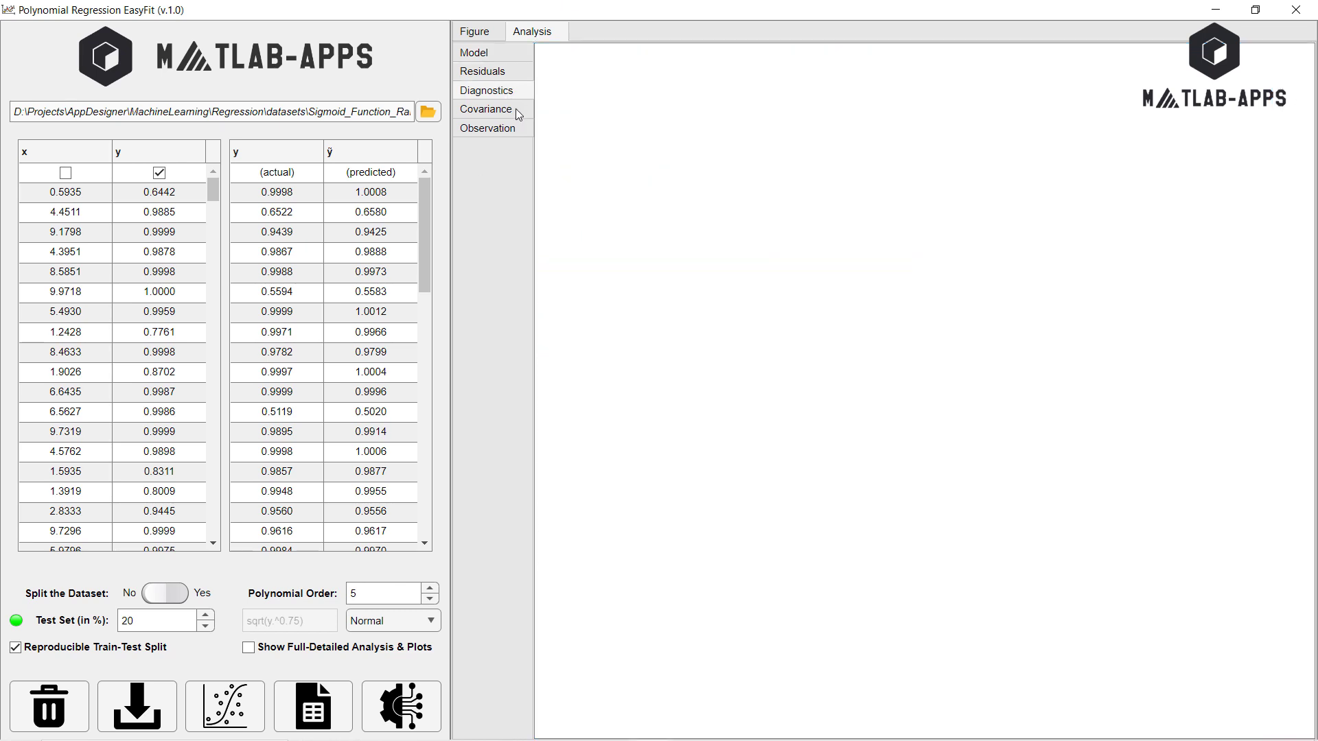
click(511, 111)
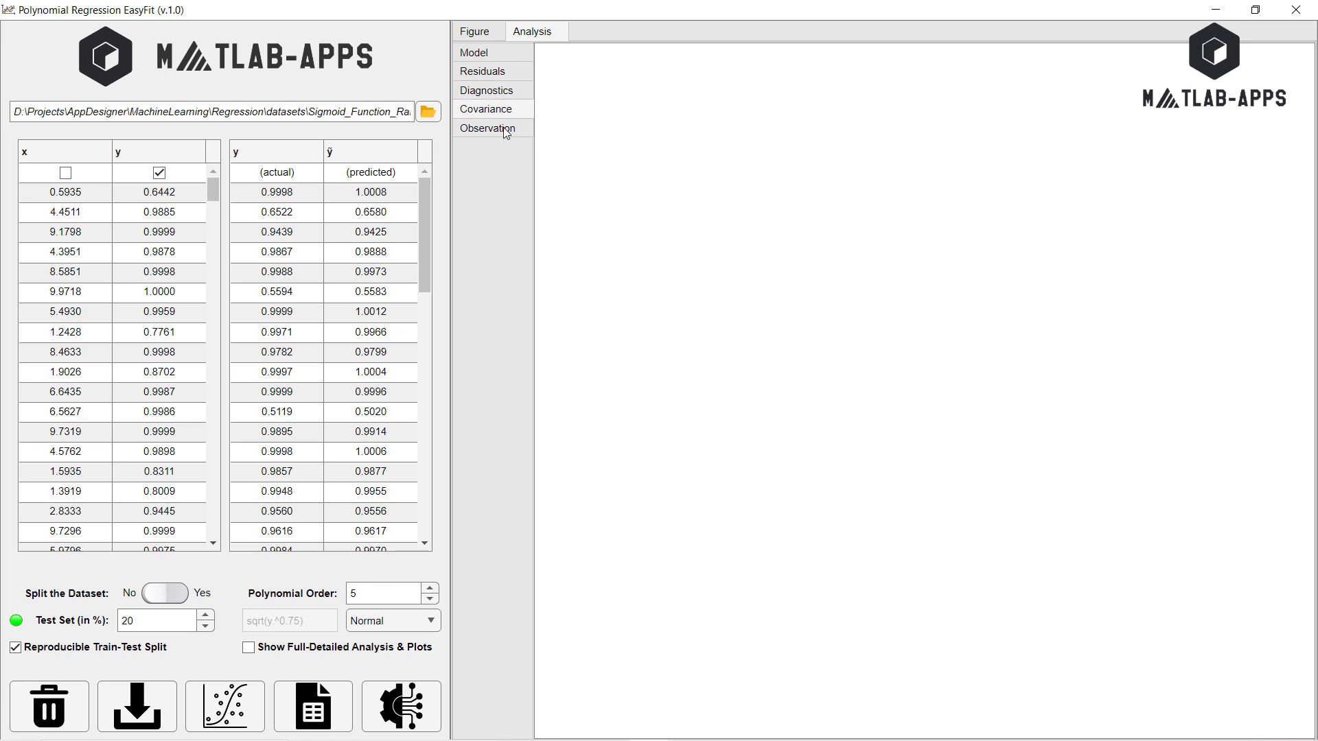
click(506, 131)
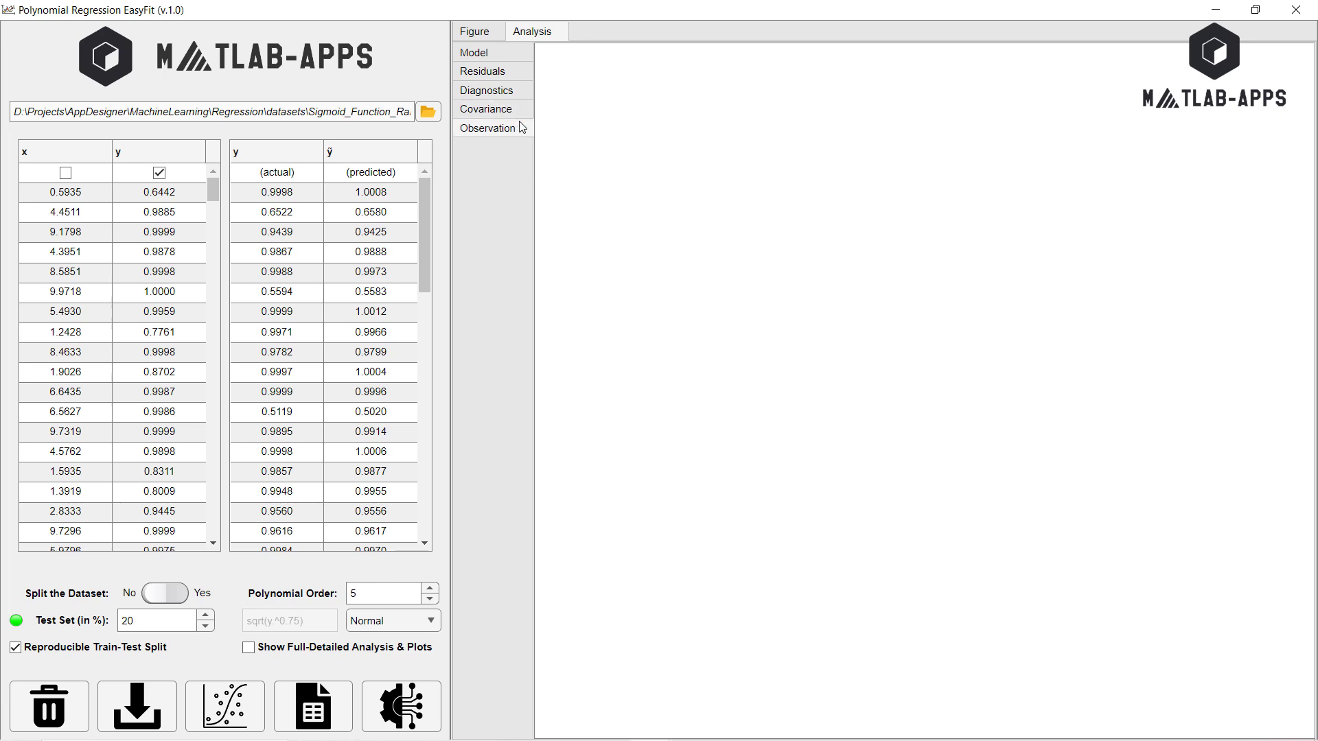
Step: Clear the predictions and retrain the model with full-detailed analysis and plots enabled, inspecting the diagnostic figure at full size
click(249, 648)
click(490, 56)
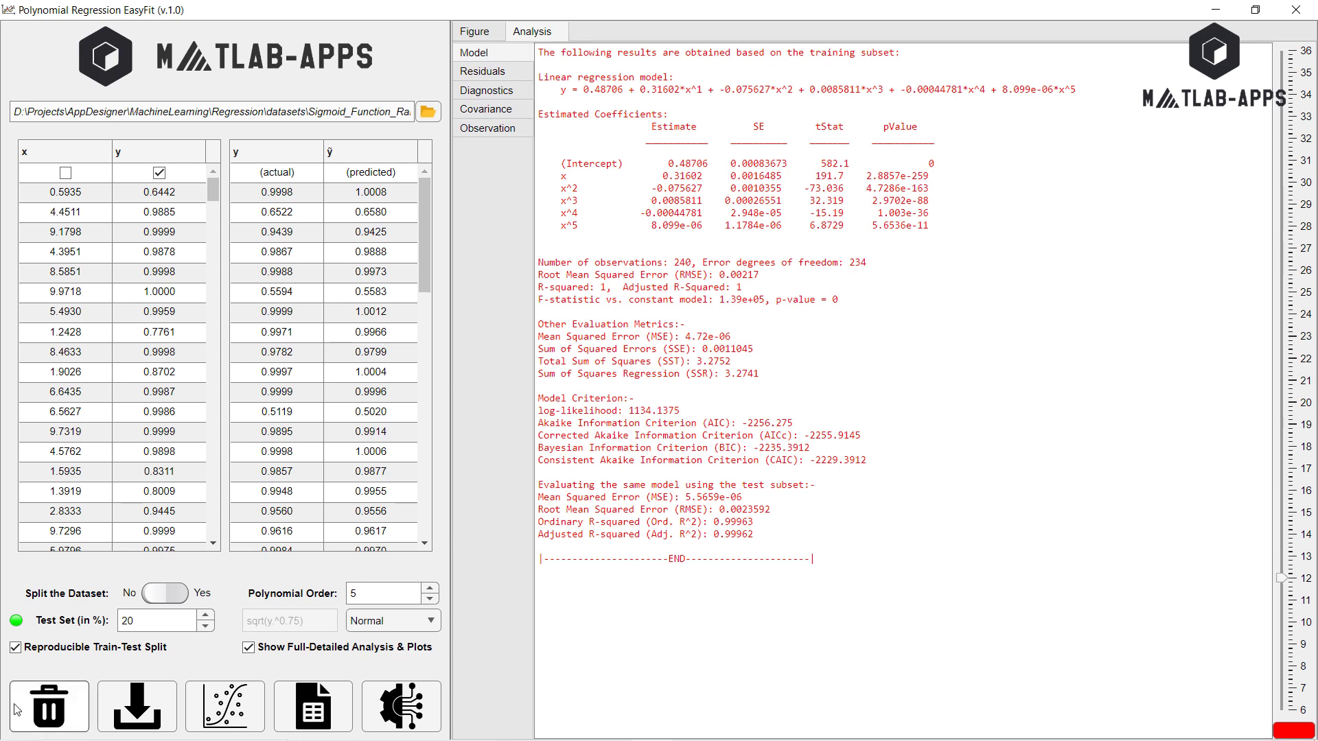
click(46, 708)
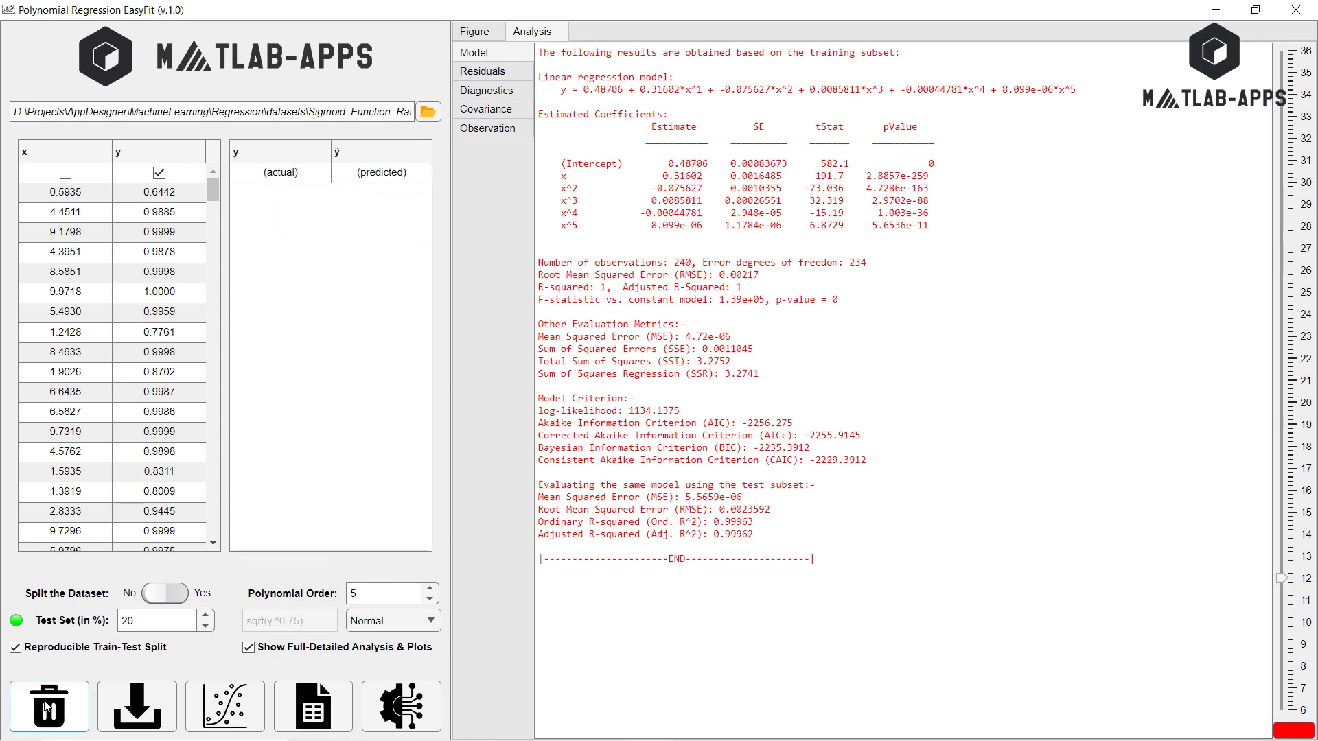
click(398, 710)
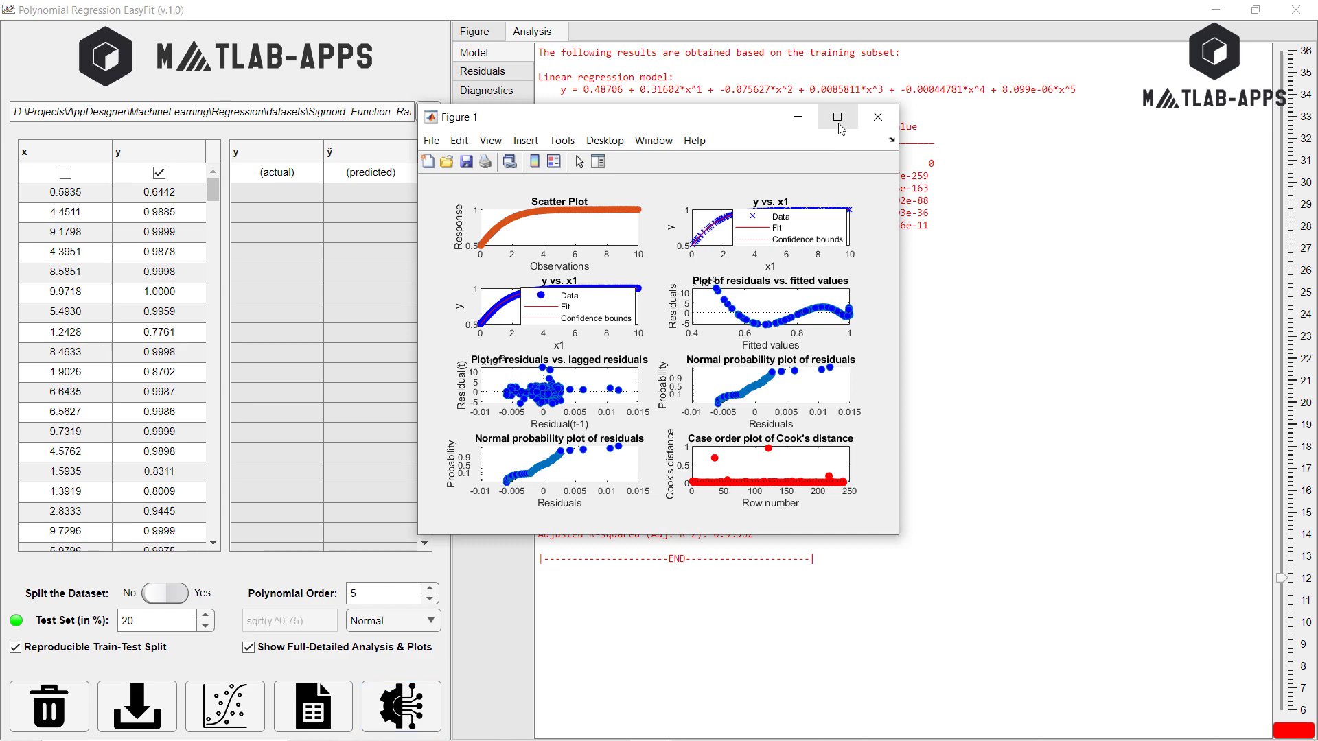
click(838, 118)
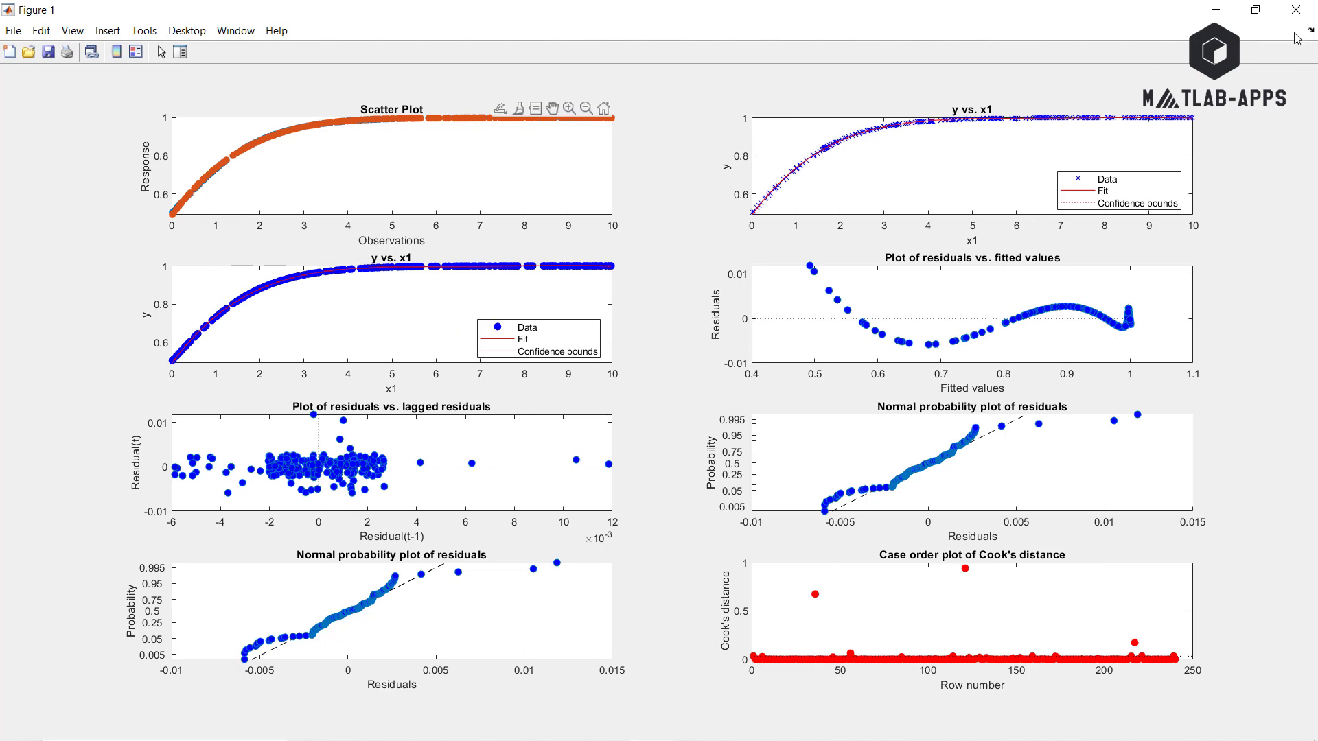
click(1296, 9)
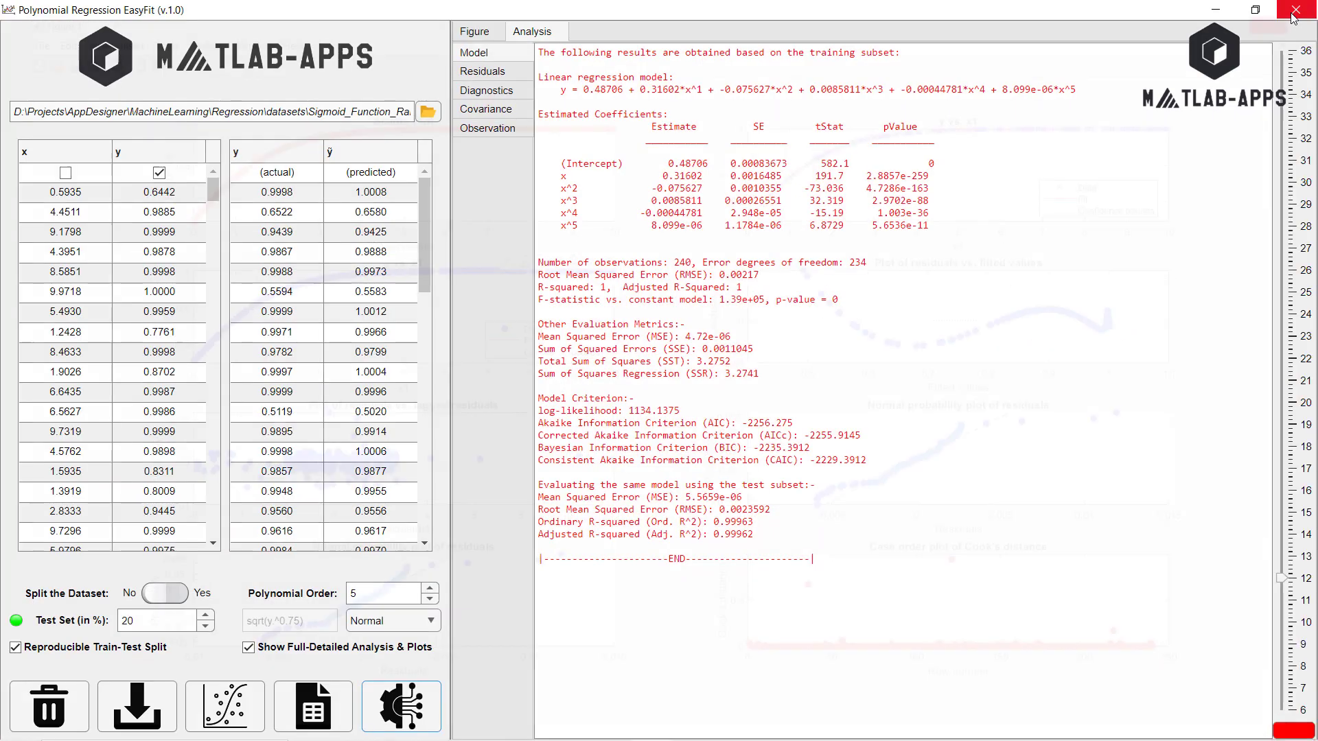
Step: Change the analysis text colour to blue and try a larger font before setting the font size back to 12
click(1274, 729)
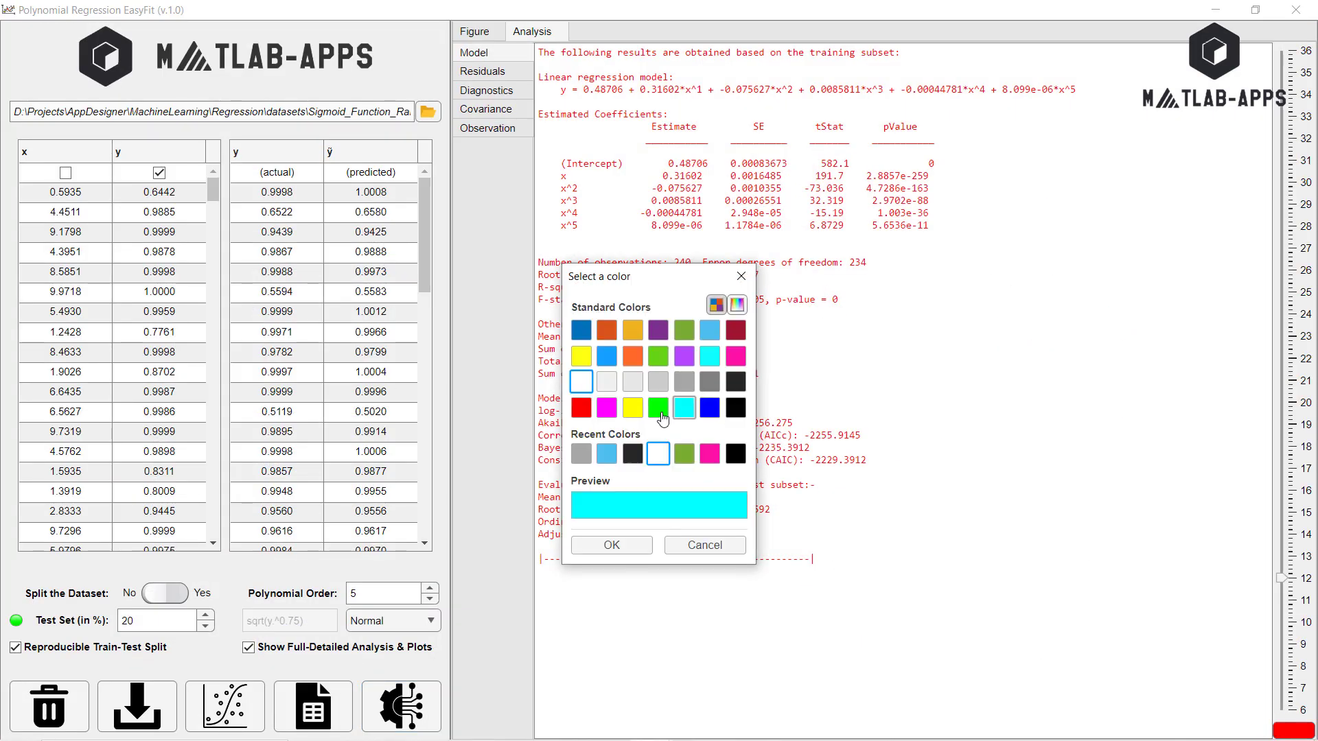
click(708, 409)
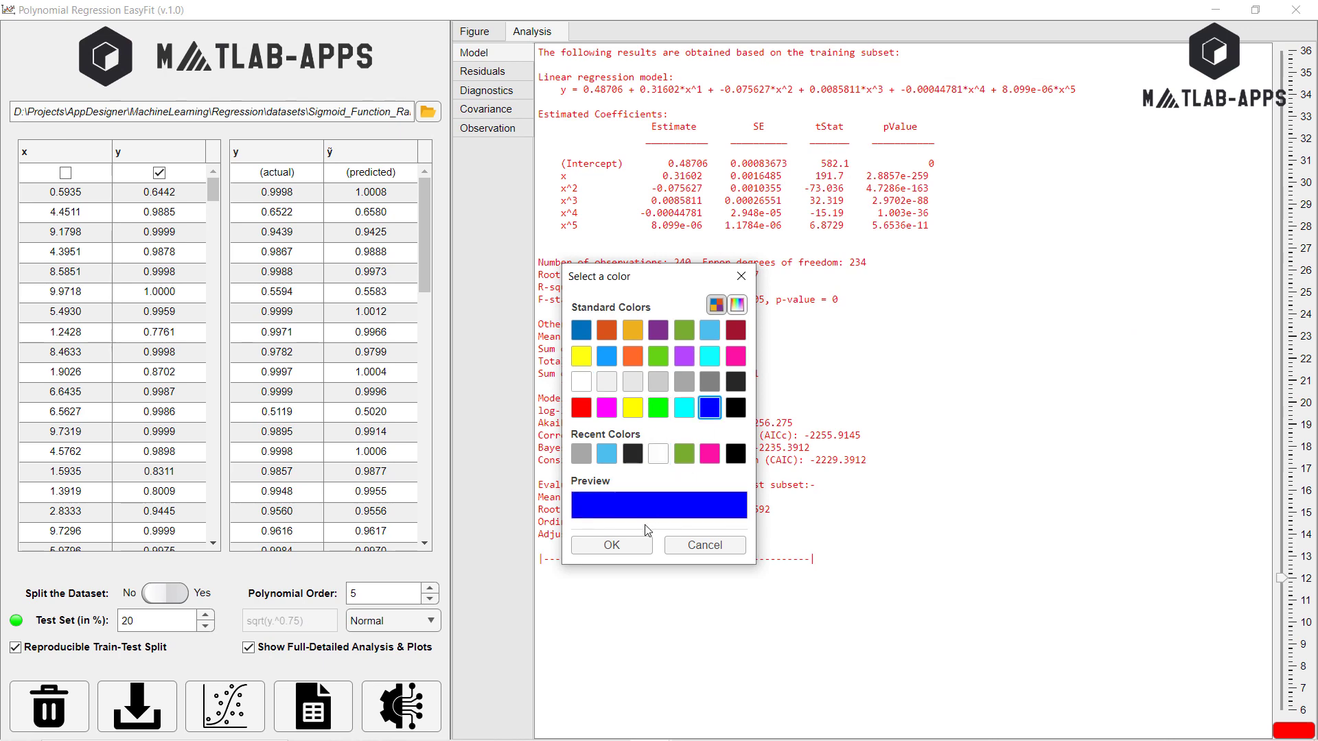
click(611, 545)
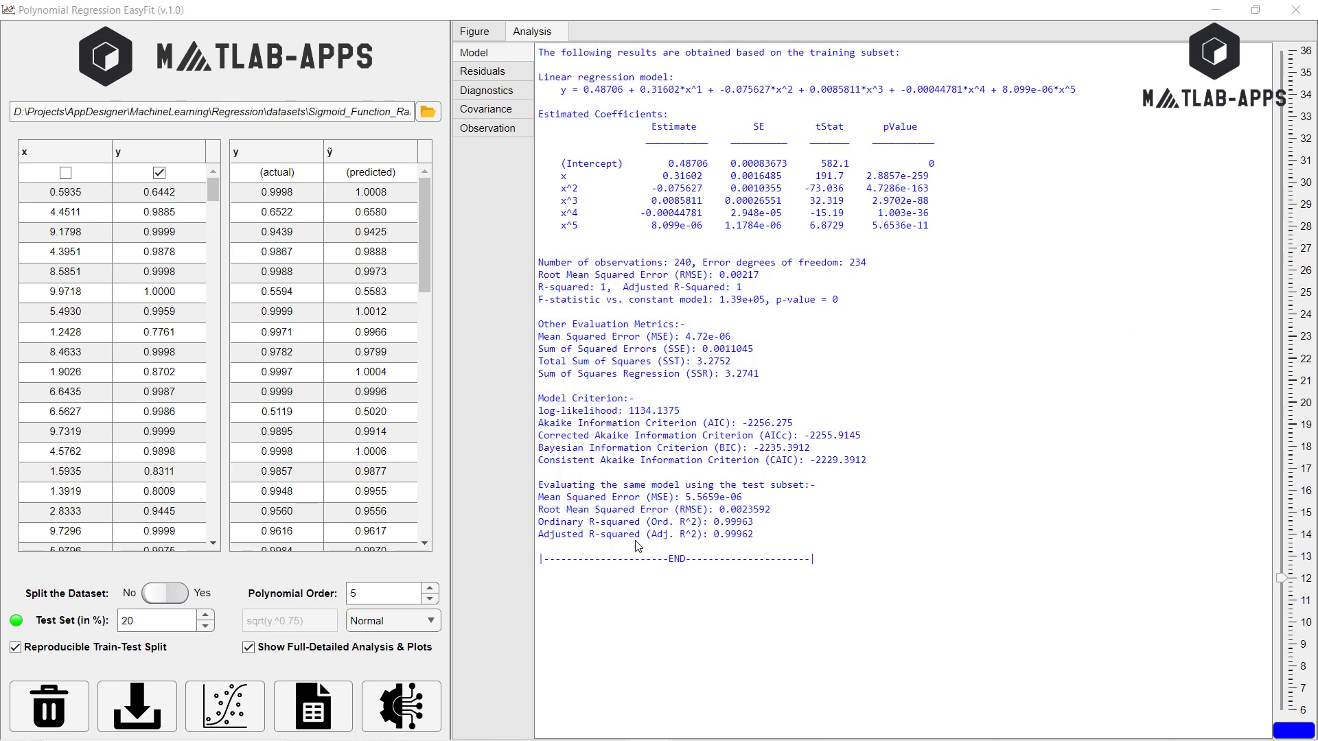
drag(1281, 578, 1282, 245)
click(1282, 581)
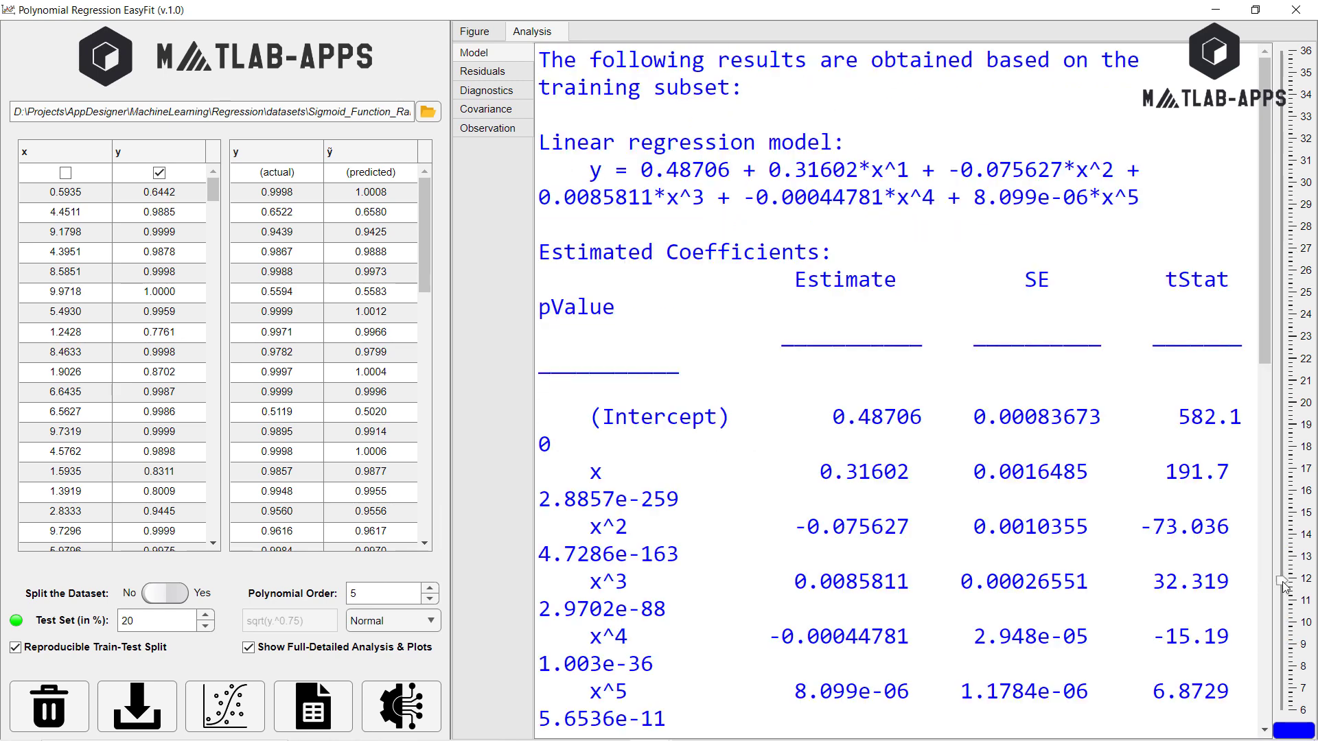
Step: Review the Residuals, Diagnostics, Covariance and Observation tables produced by the full-detailed analysis
click(506, 76)
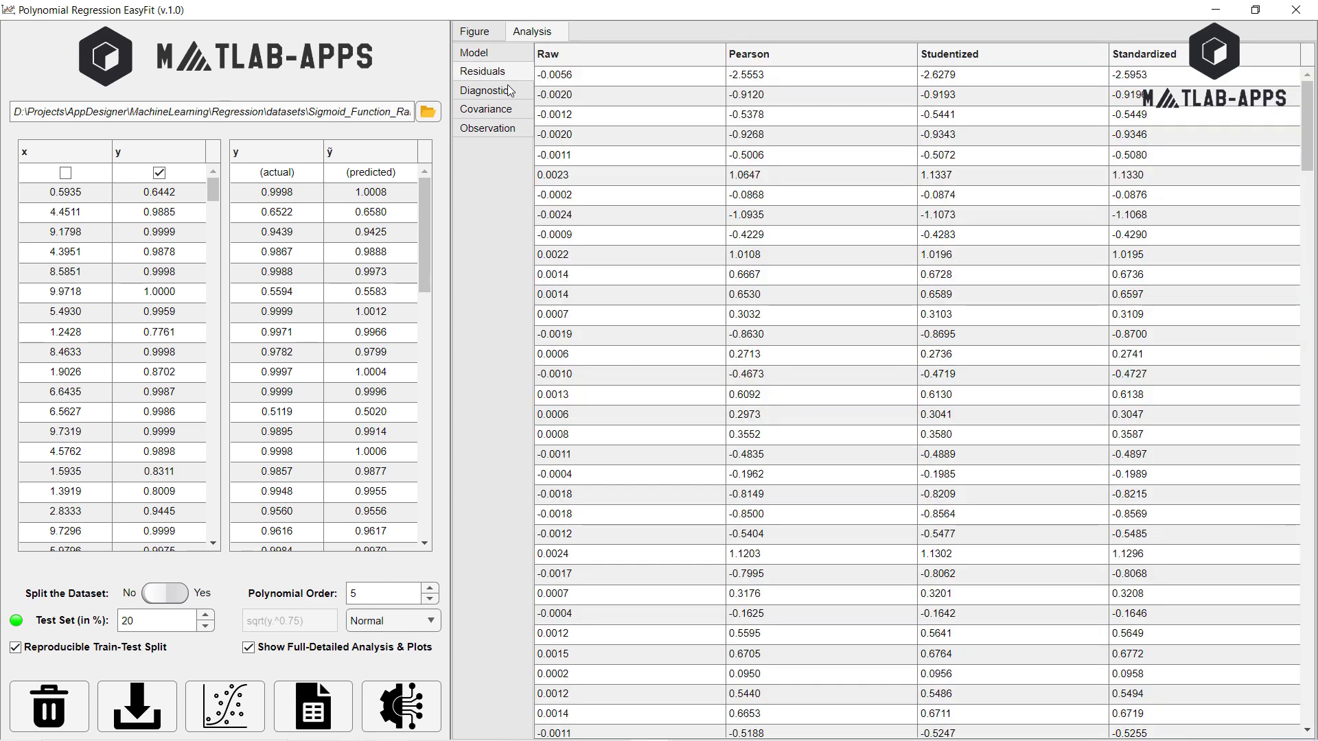
click(509, 96)
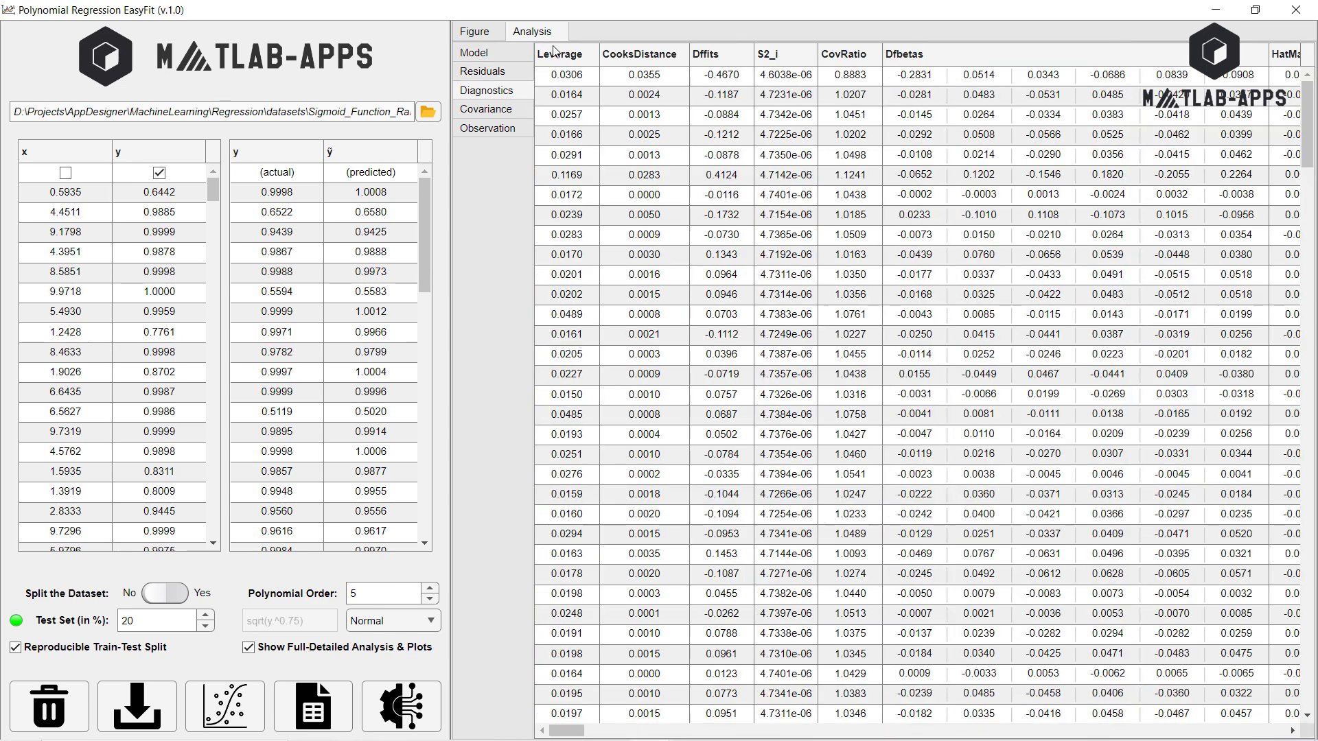
drag(582, 733, 533, 617)
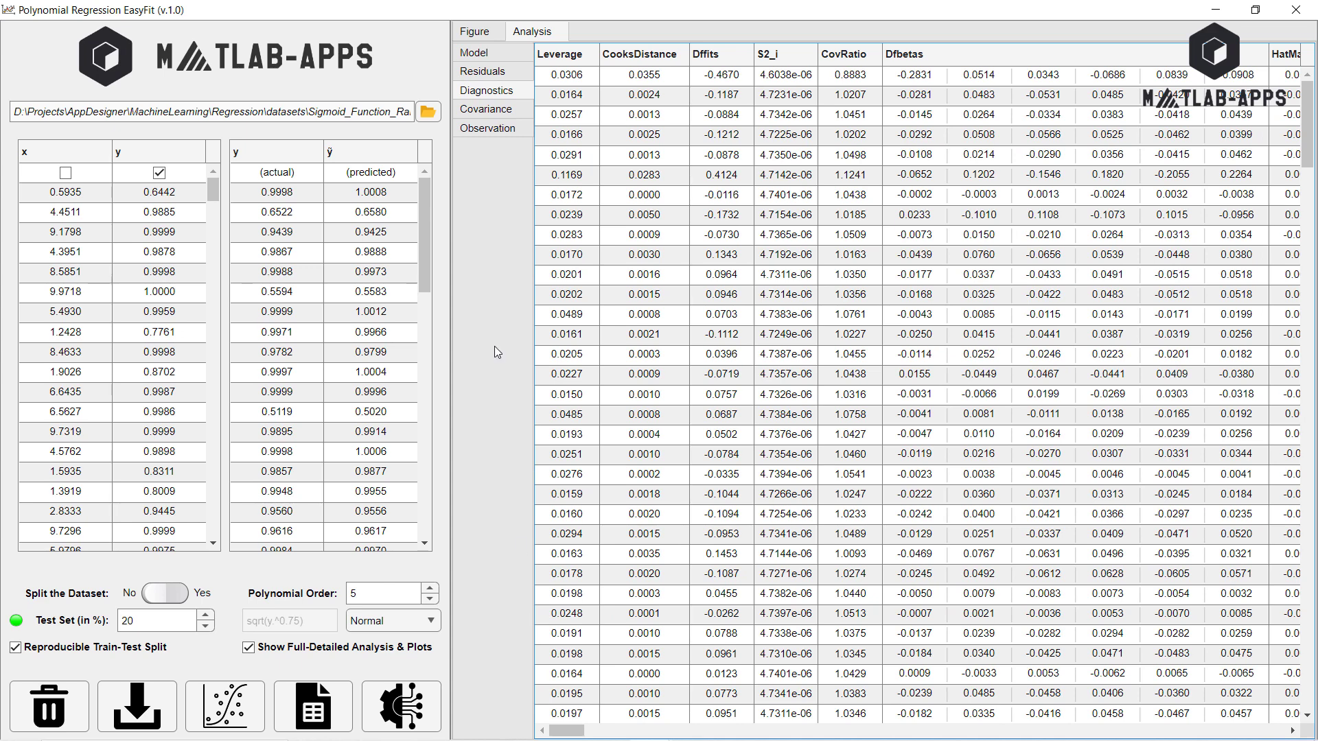
click(487, 110)
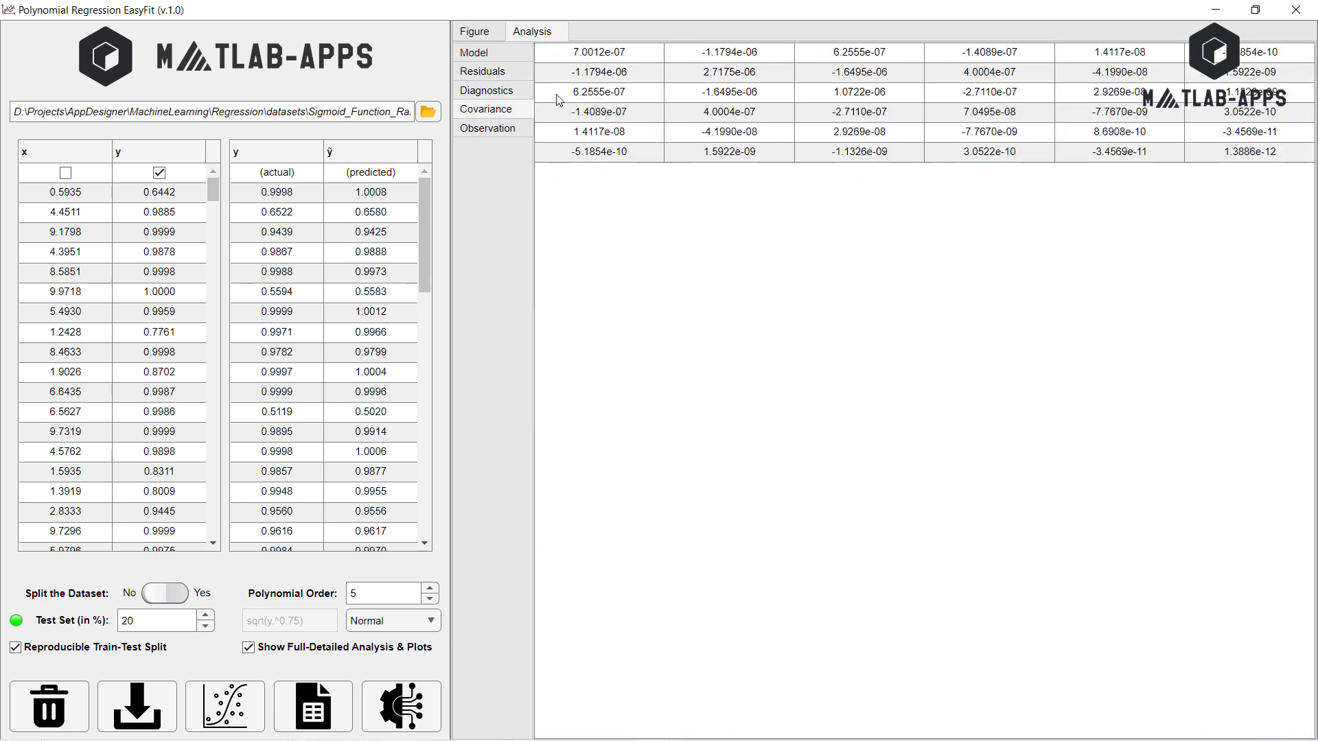
click(483, 130)
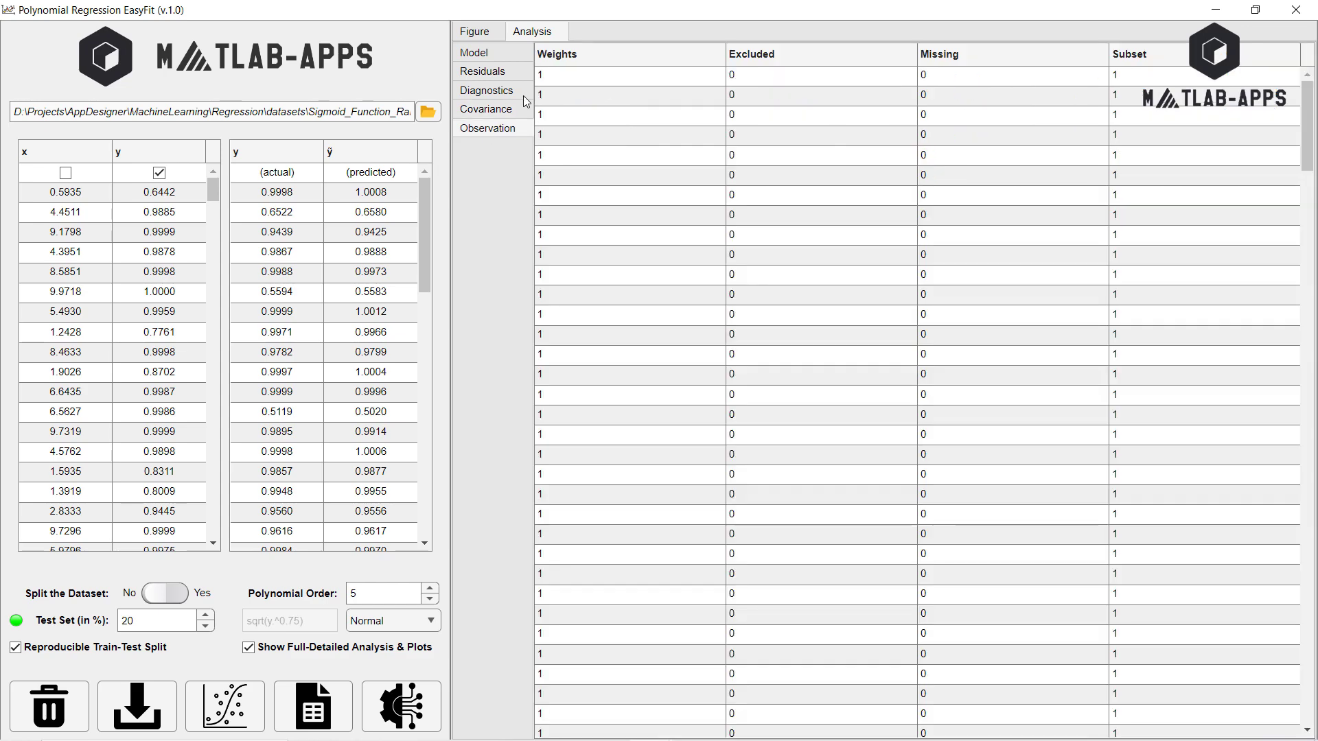
Step: Set the background colour of the y vs ypred plot to black
click(483, 34)
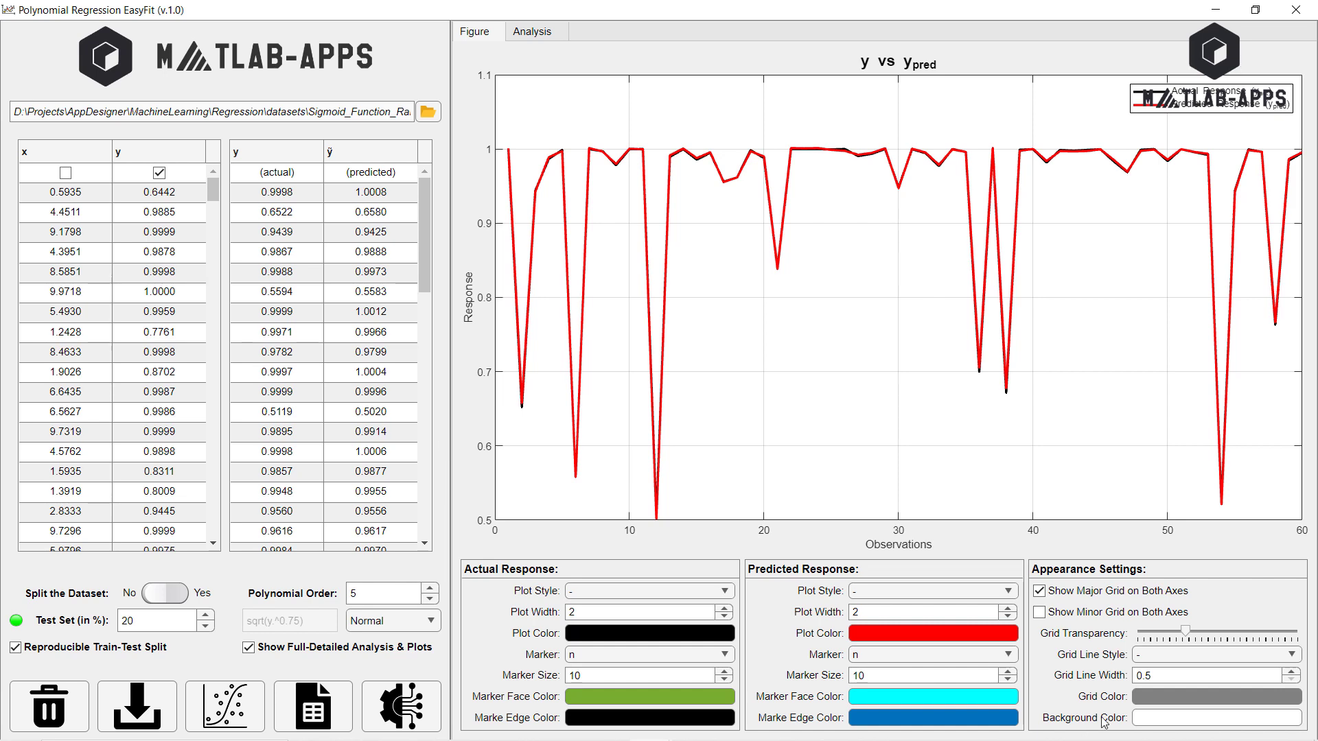
click(1196, 721)
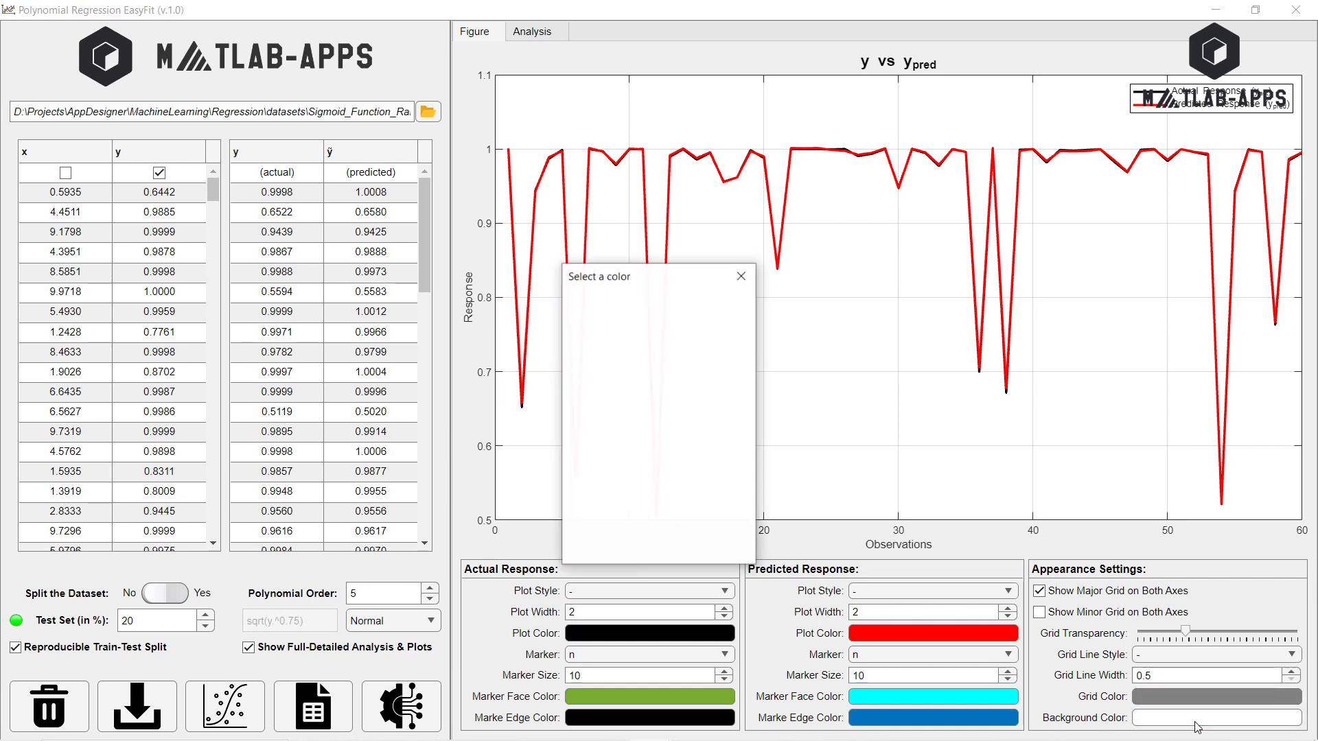
click(735, 409)
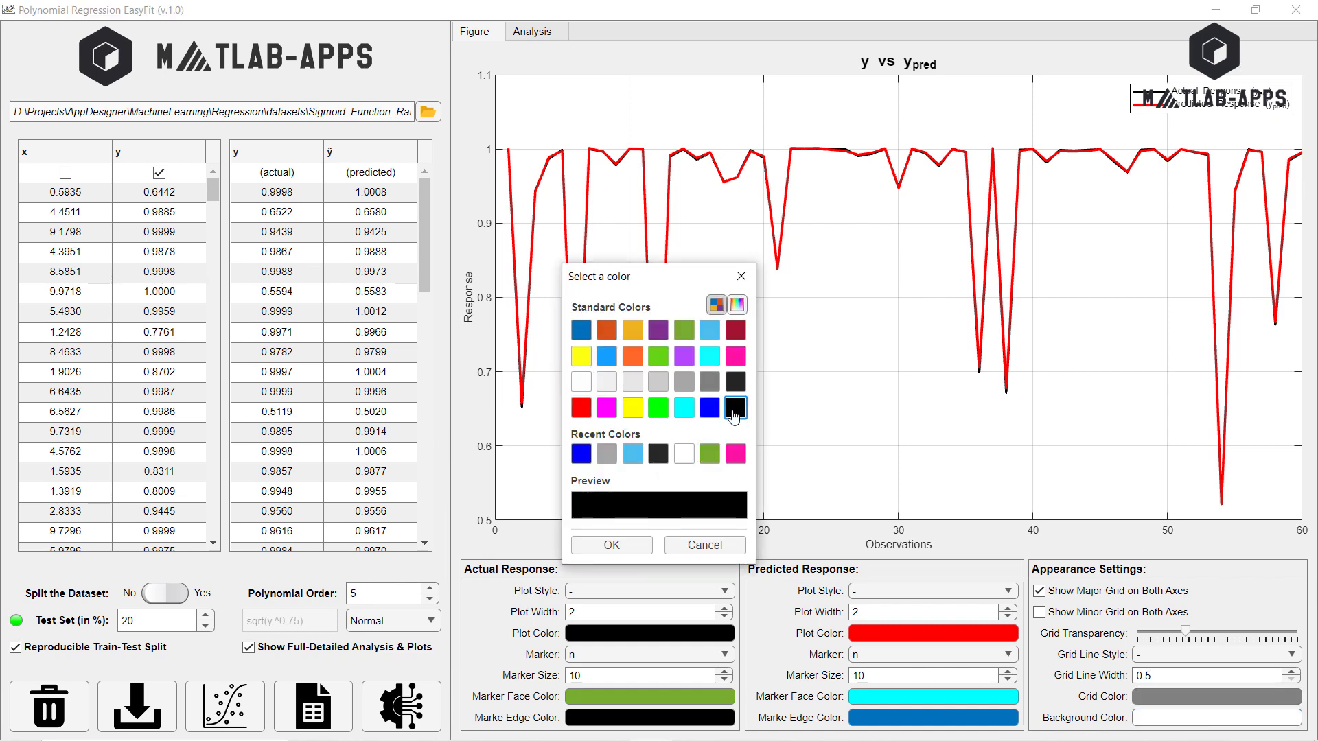
click(619, 544)
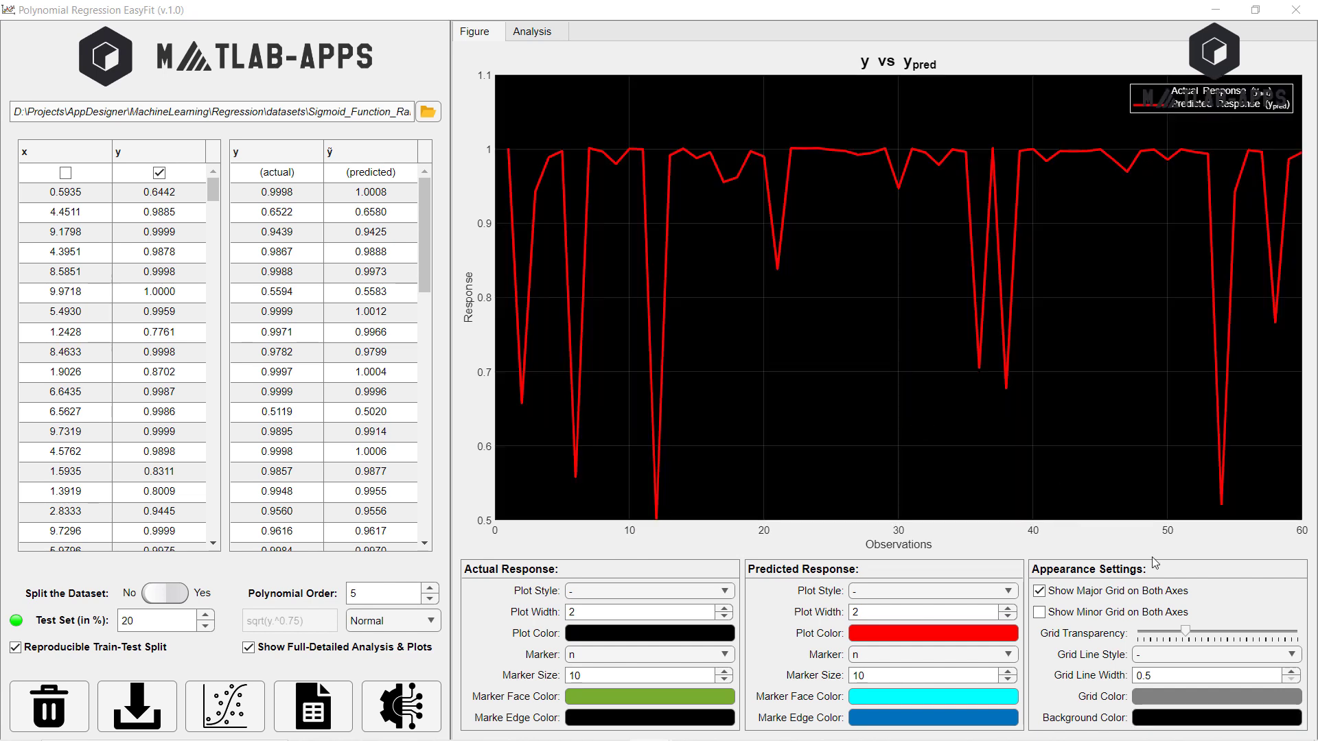
Step: Set the plot colour of the actual response line to cyan
click(604, 633)
click(581, 356)
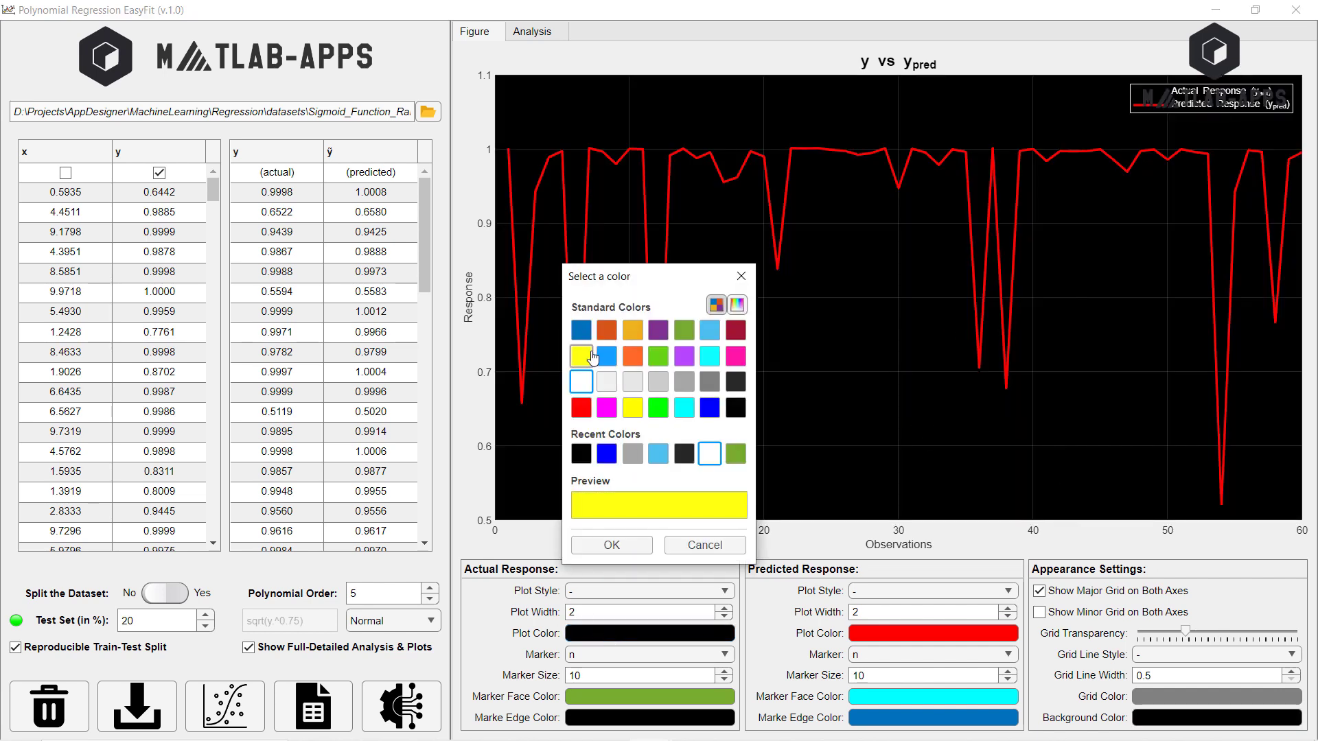
click(607, 356)
click(684, 408)
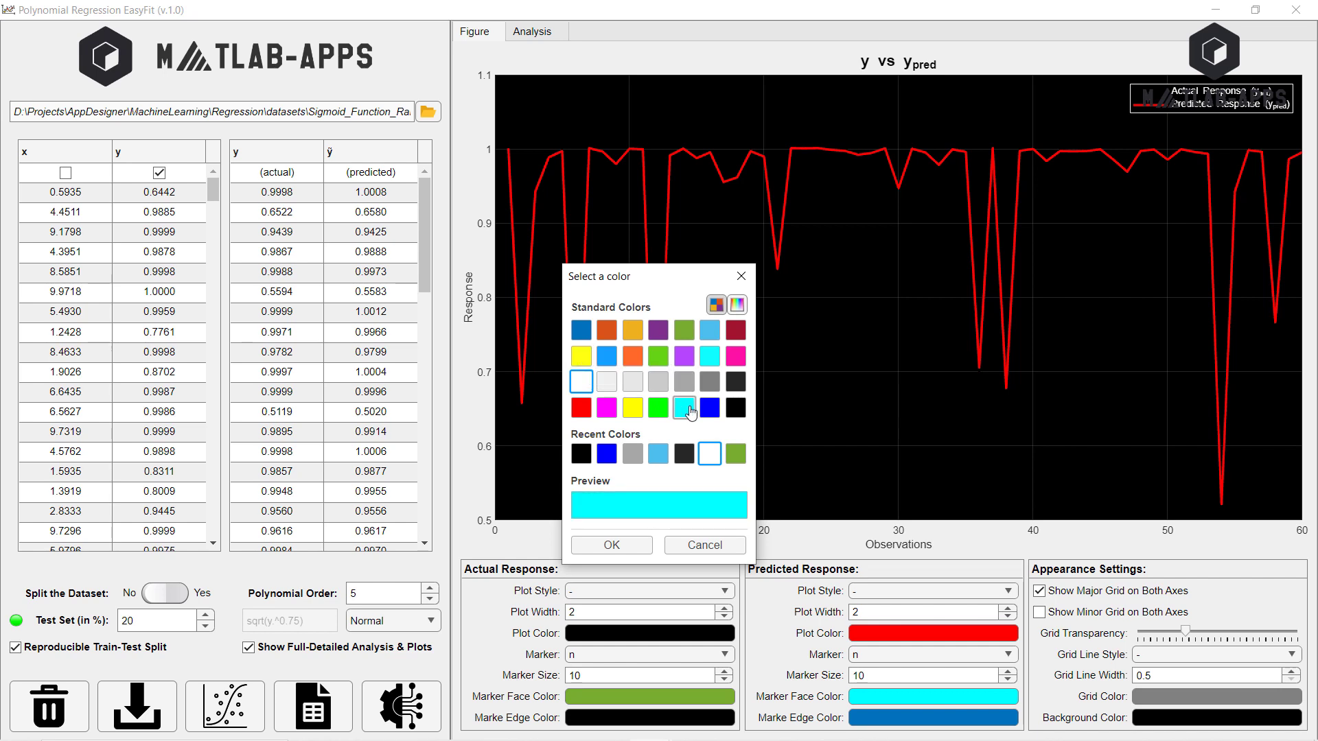
click(618, 548)
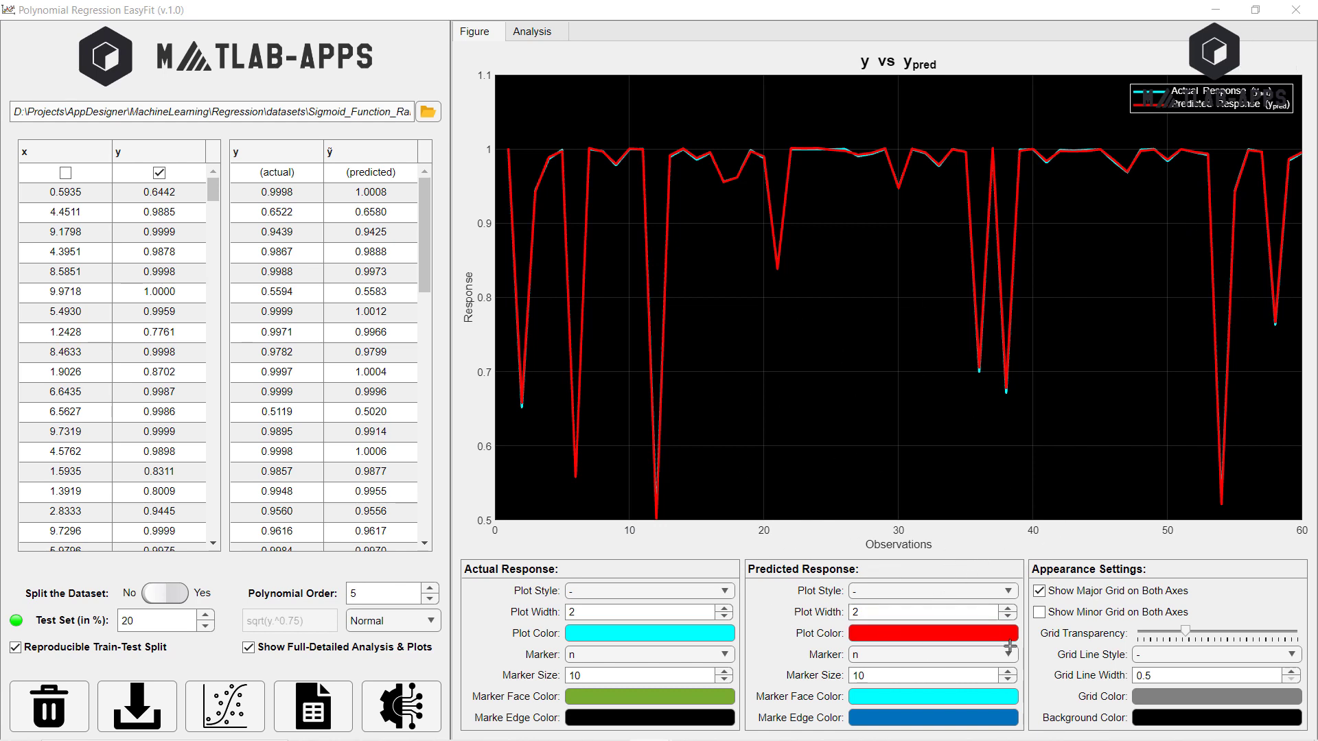
Step: Set the predicted response's plot style to dashed (--) and the actual response's marker to o
click(1007, 592)
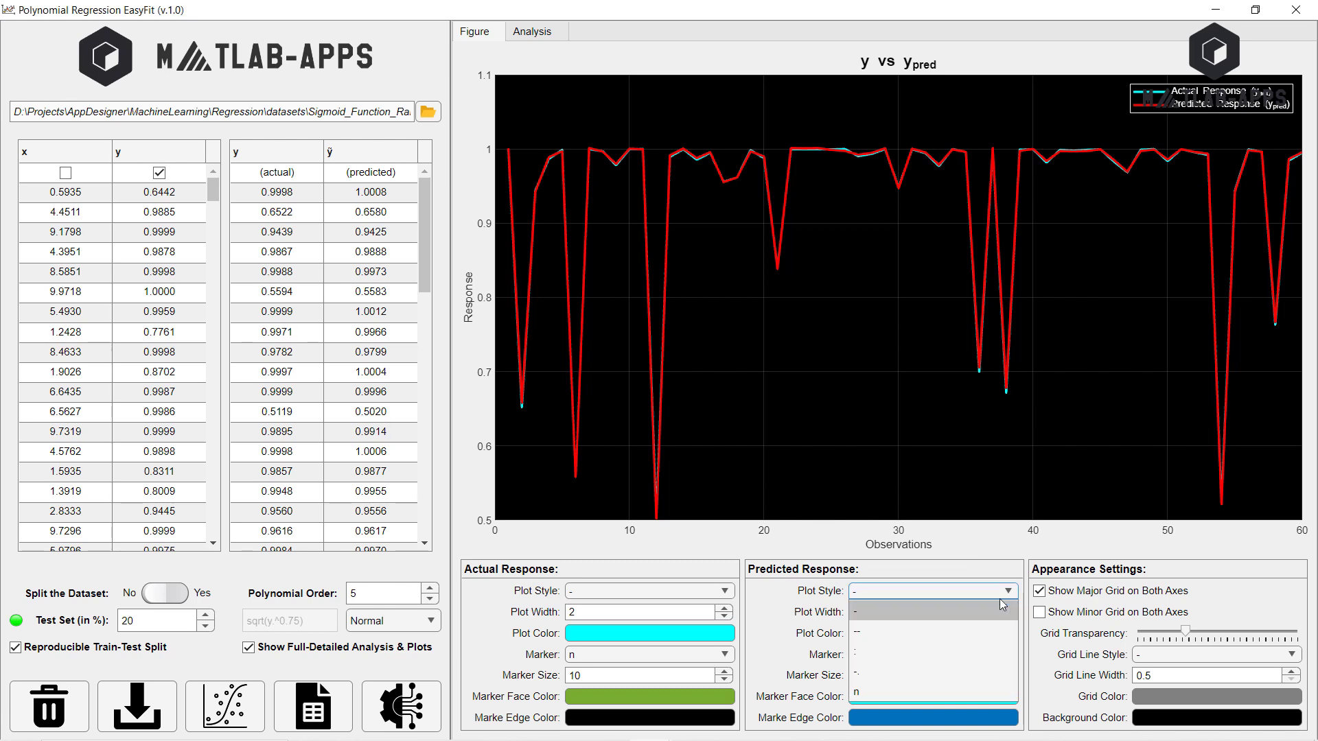
click(924, 638)
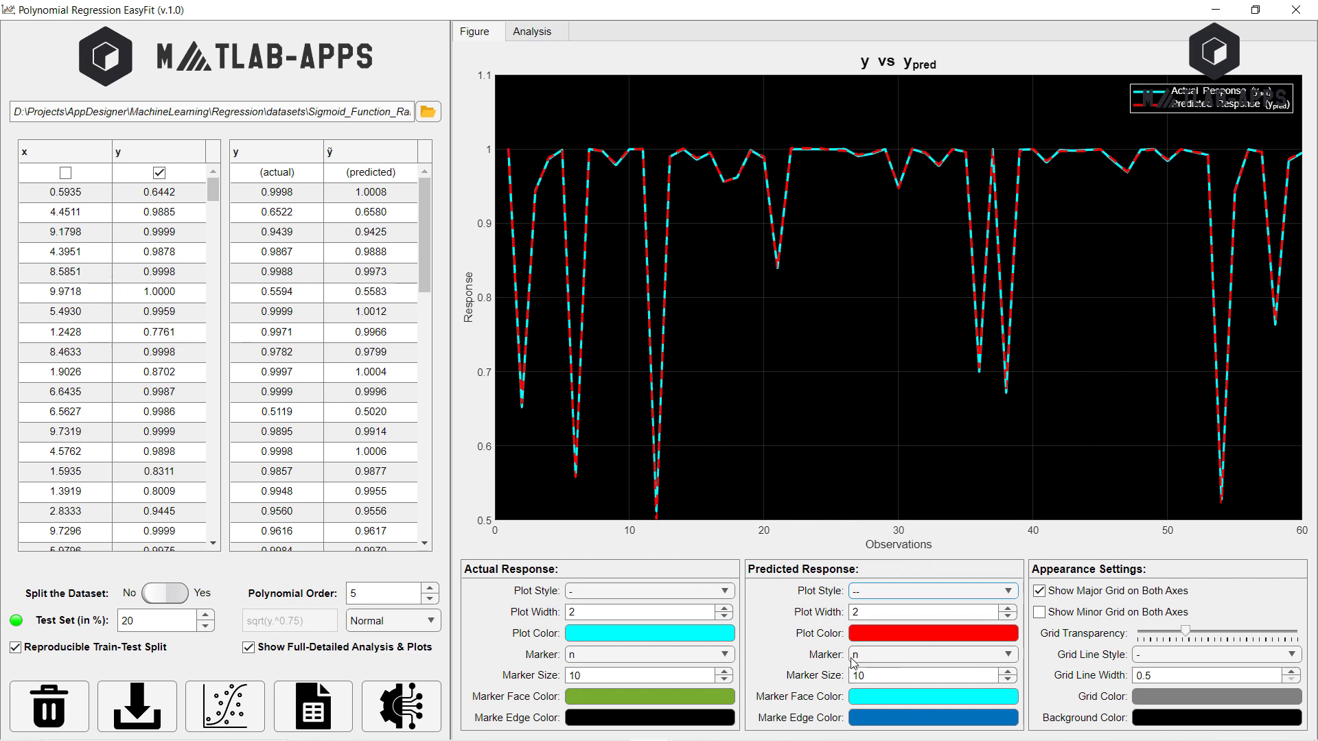
click(605, 656)
click(615, 412)
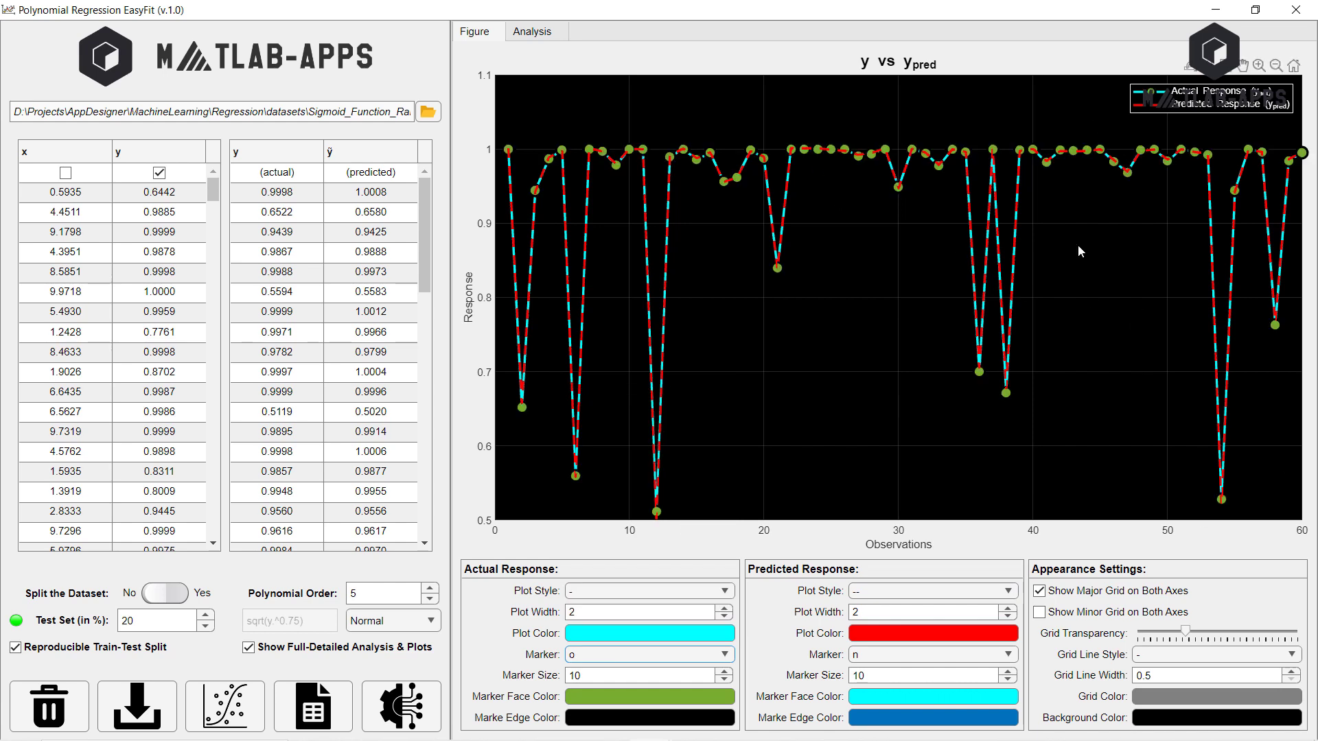
Step: Set the plot's grid colour to magenta and raise the grid transparency setting to just past mid-scale
click(1150, 693)
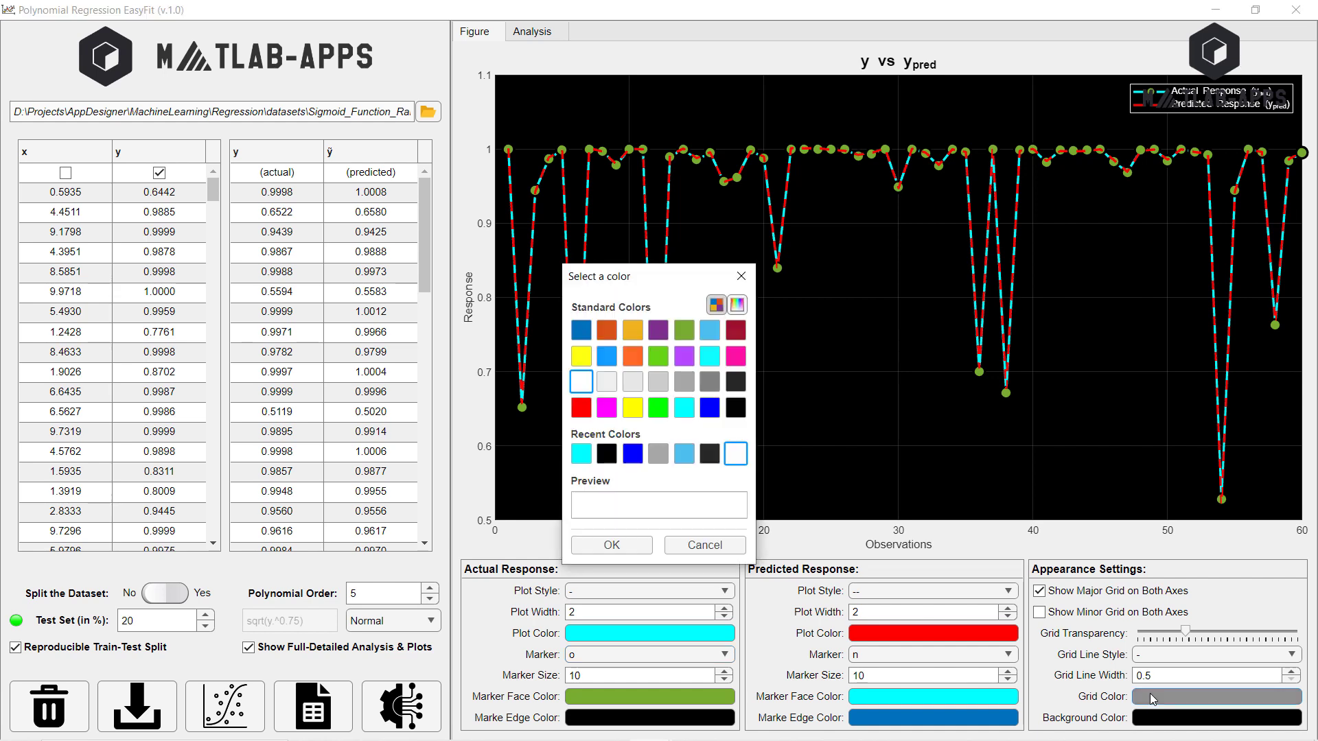
click(639, 414)
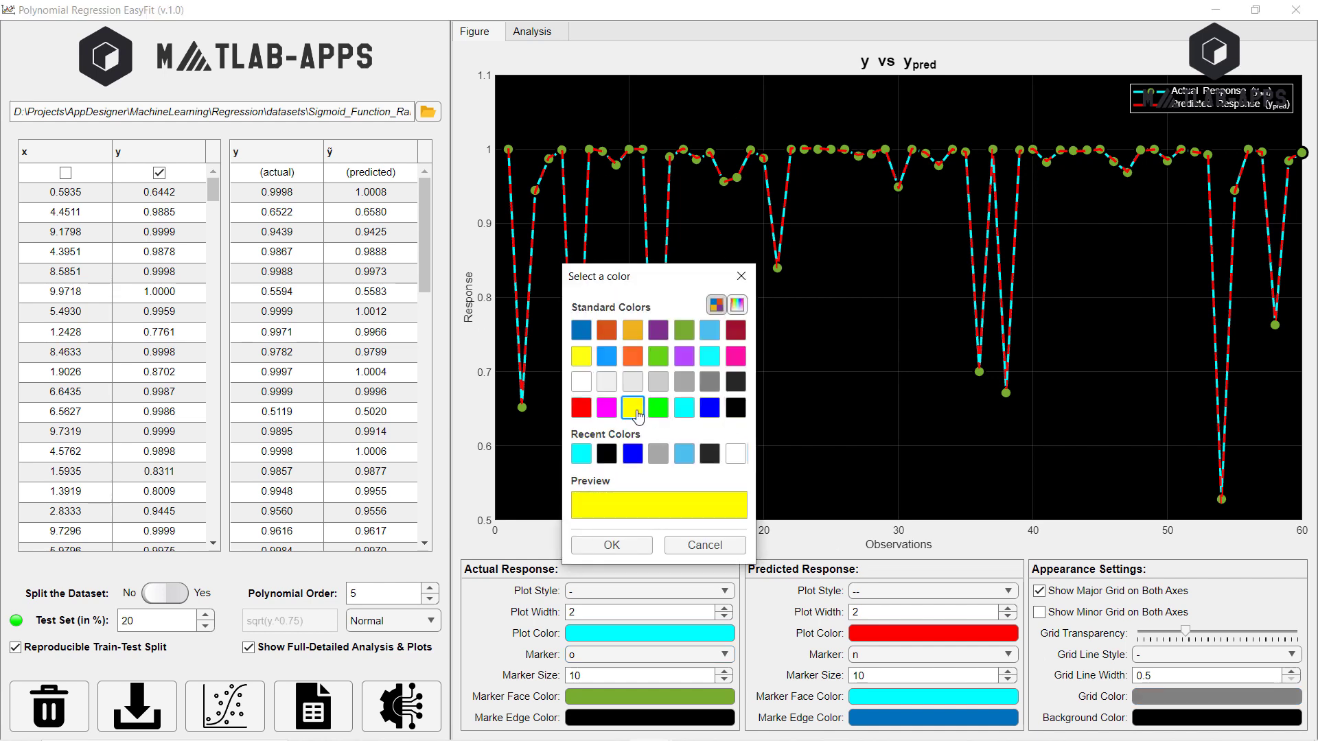
click(606, 411)
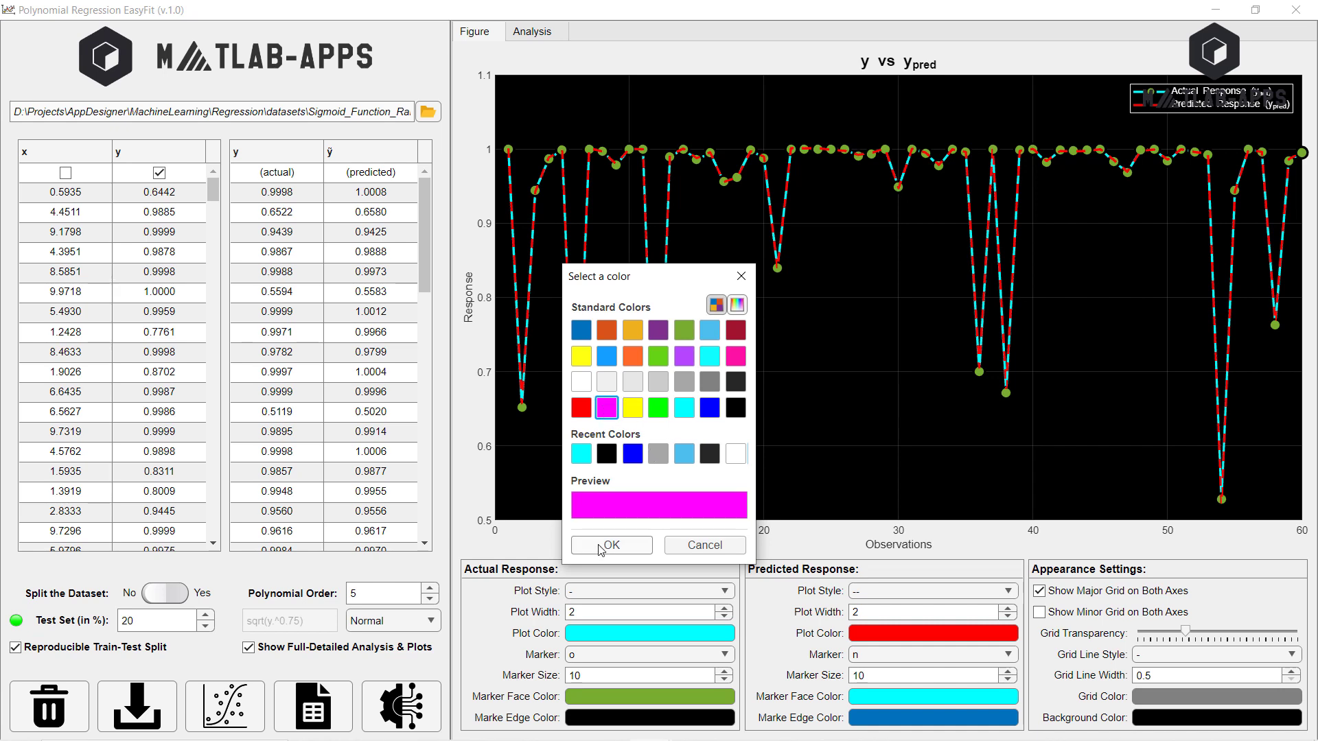
click(598, 549)
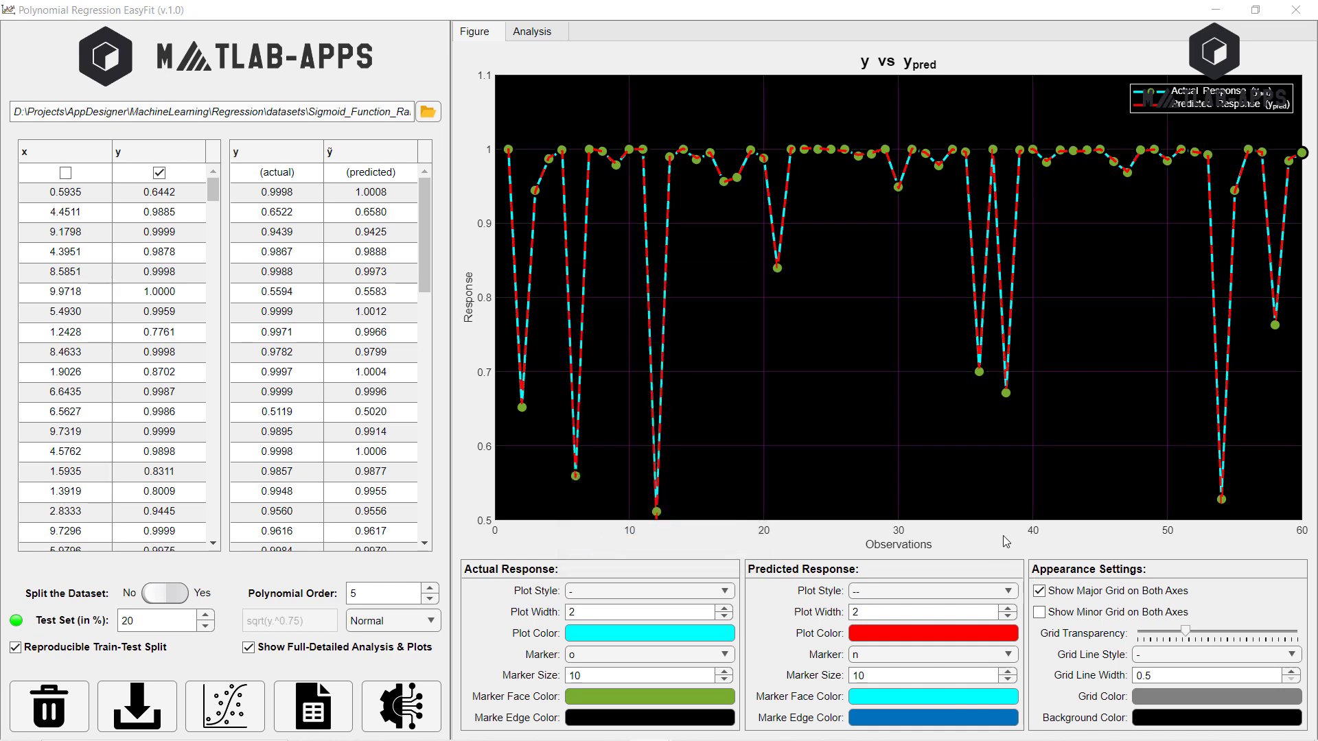
click(1208, 634)
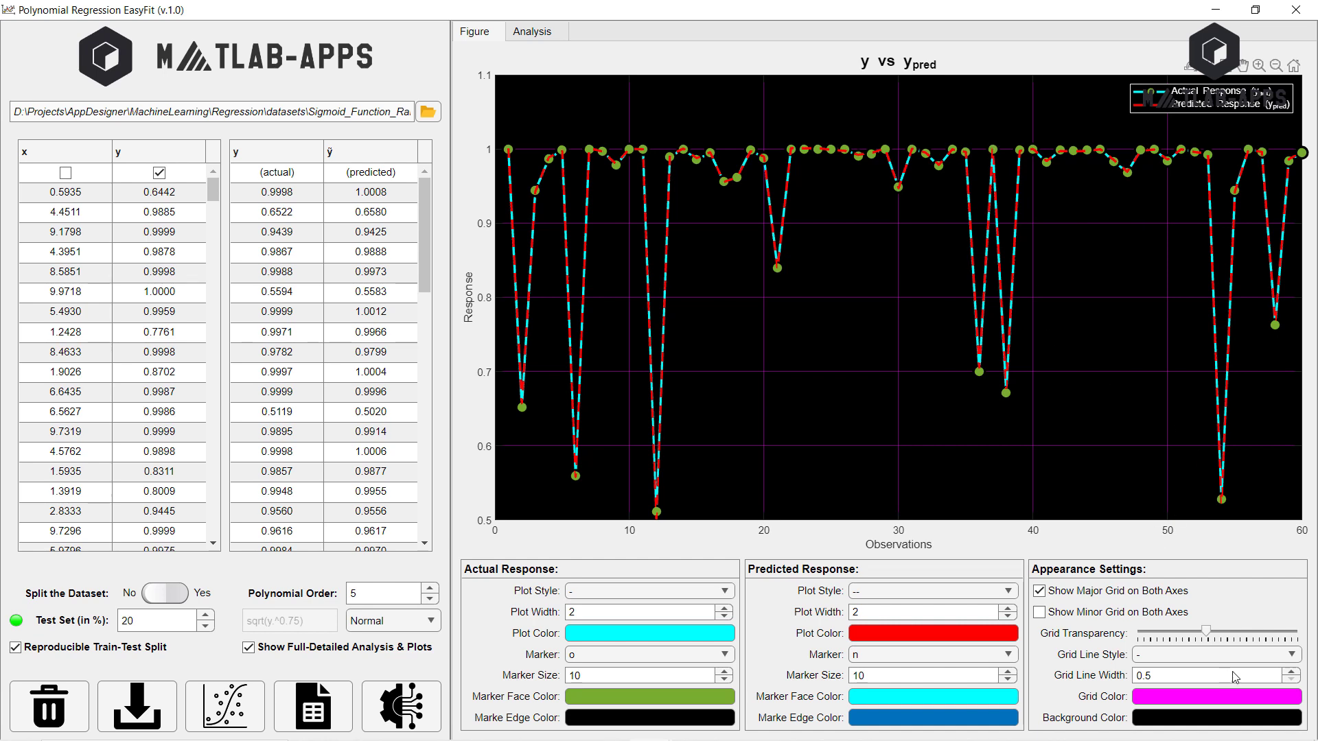
click(1227, 635)
click(1043, 613)
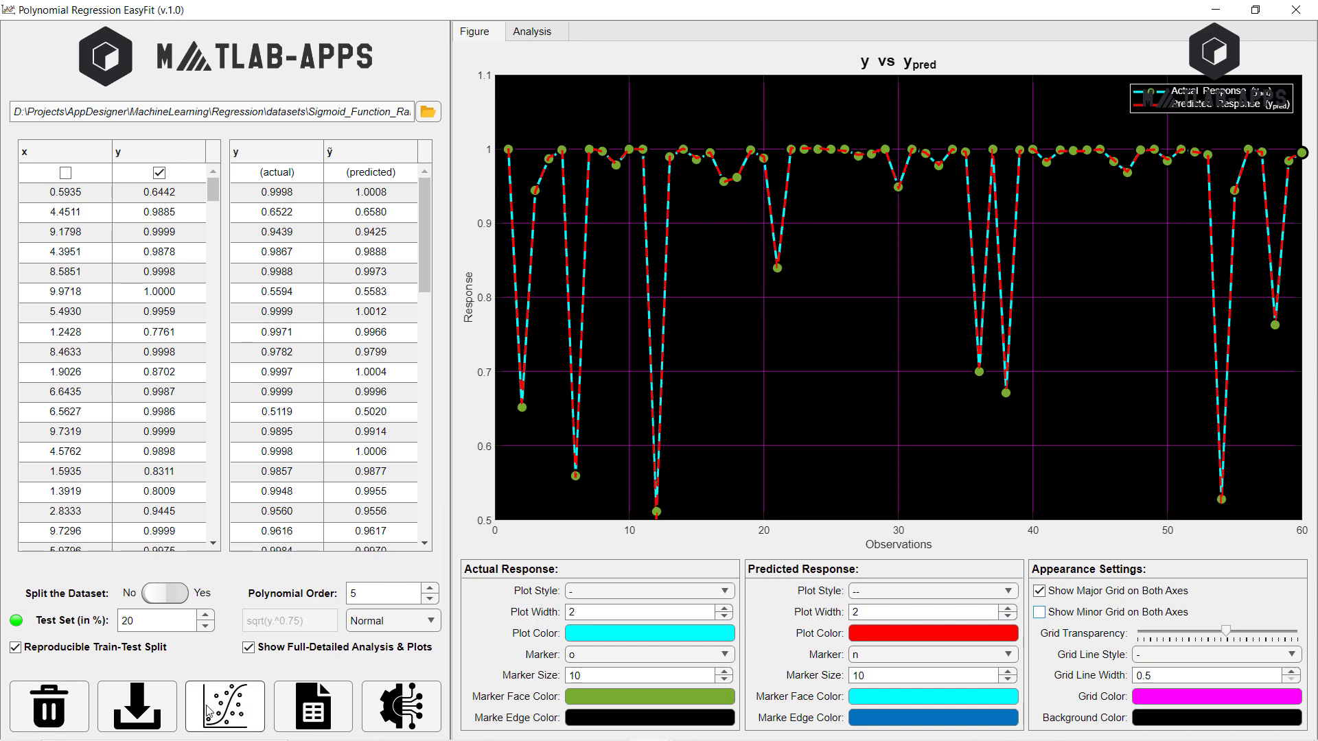
Step: Open the y vs ypred plot in a separate figure window, view it at full size and close it
click(244, 700)
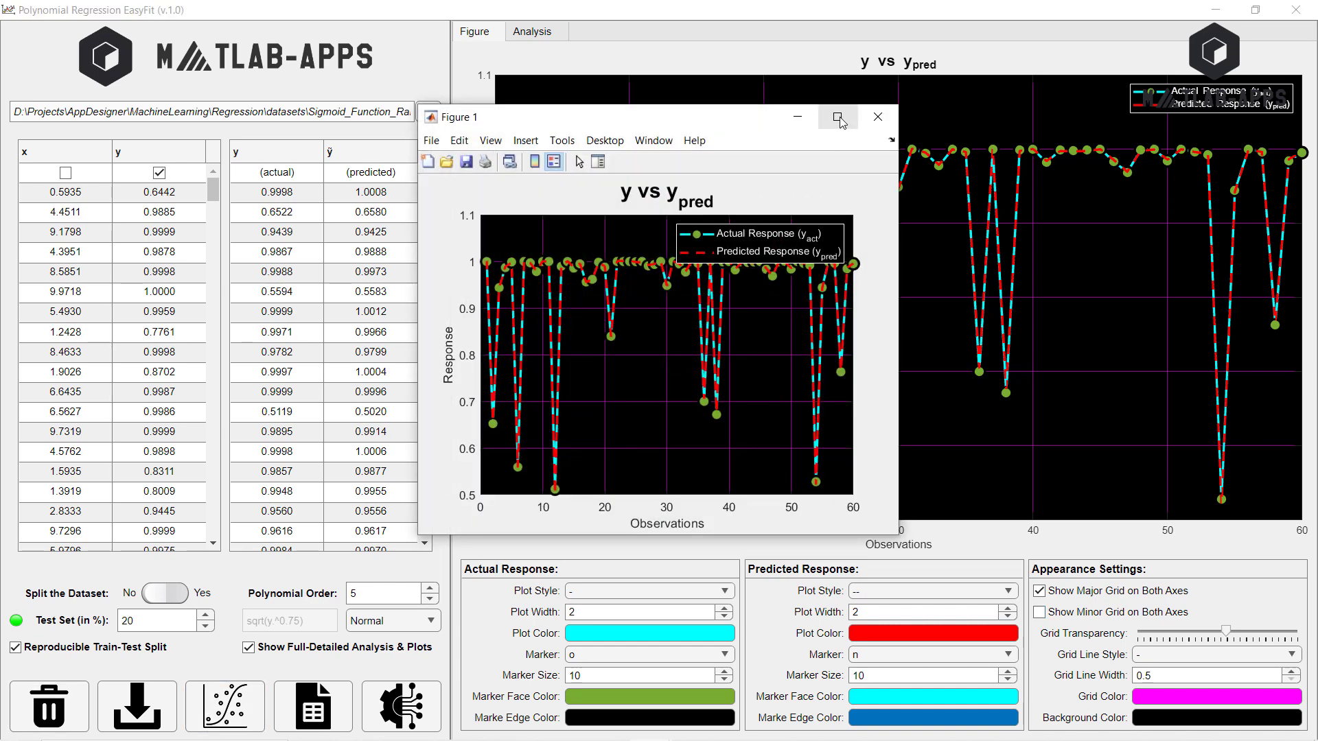
click(838, 117)
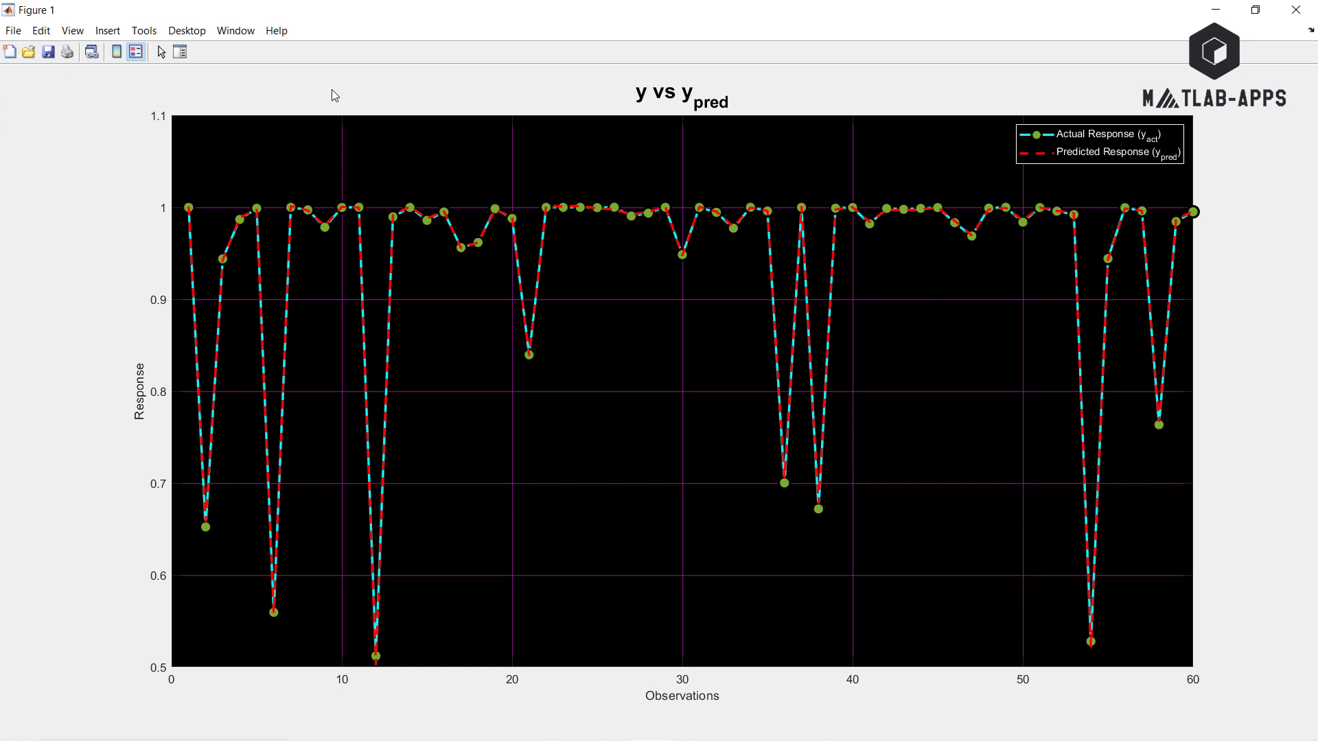
click(1297, 10)
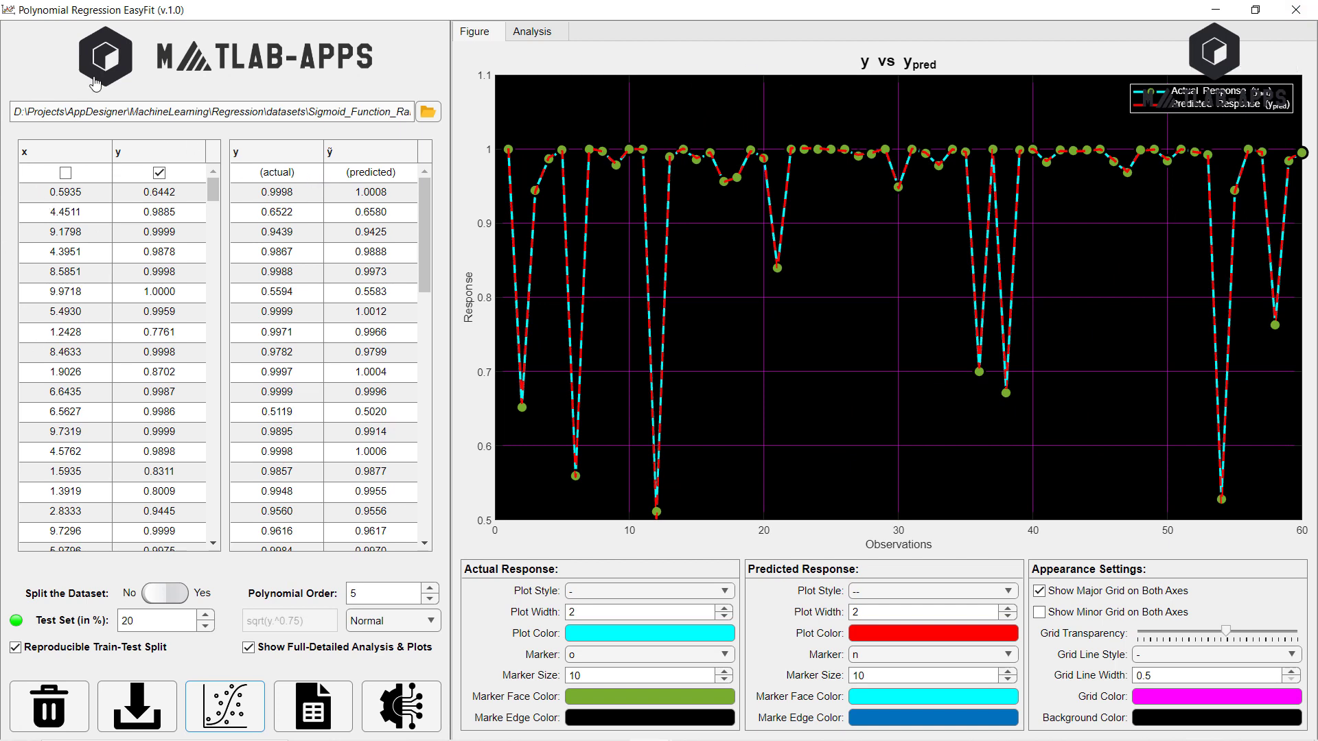
Step: Export the regression results as an .xlsx spreadsheet named results in the 1.LR_Solver folder
click(311, 716)
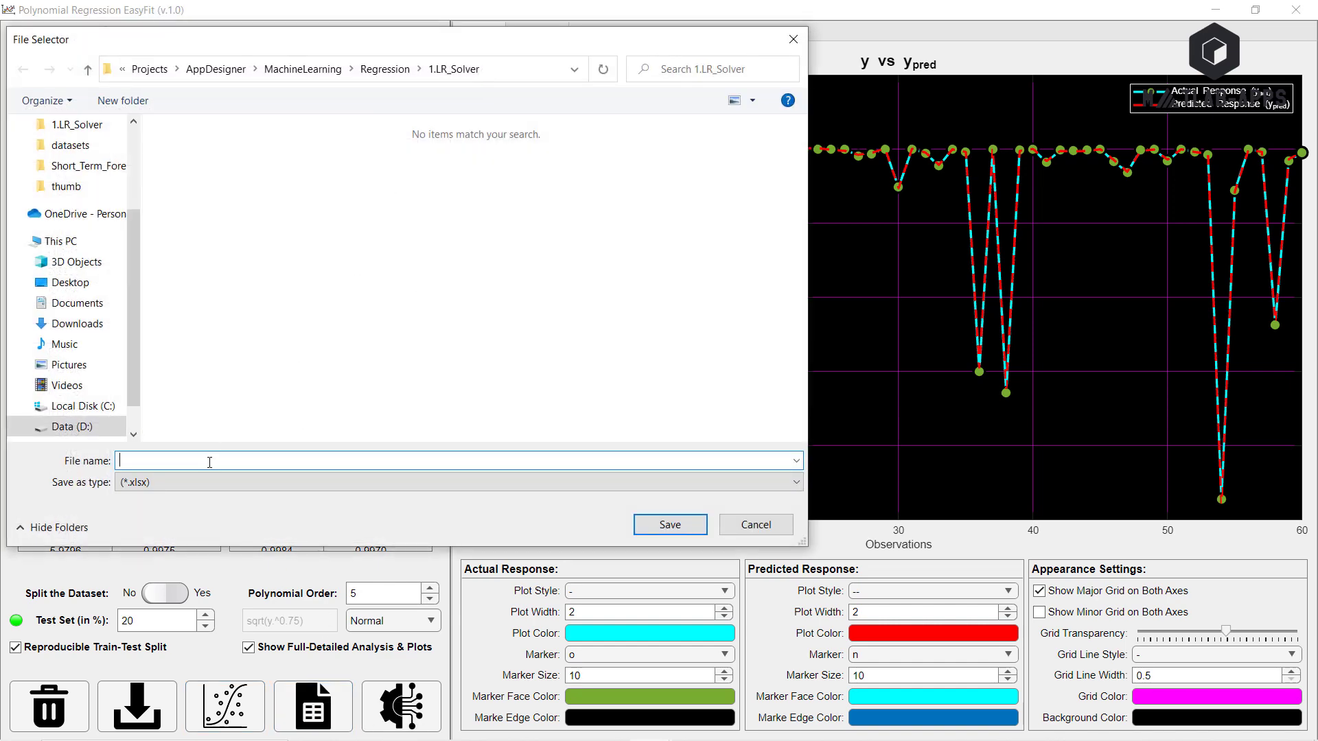
text(results)
key(Return)
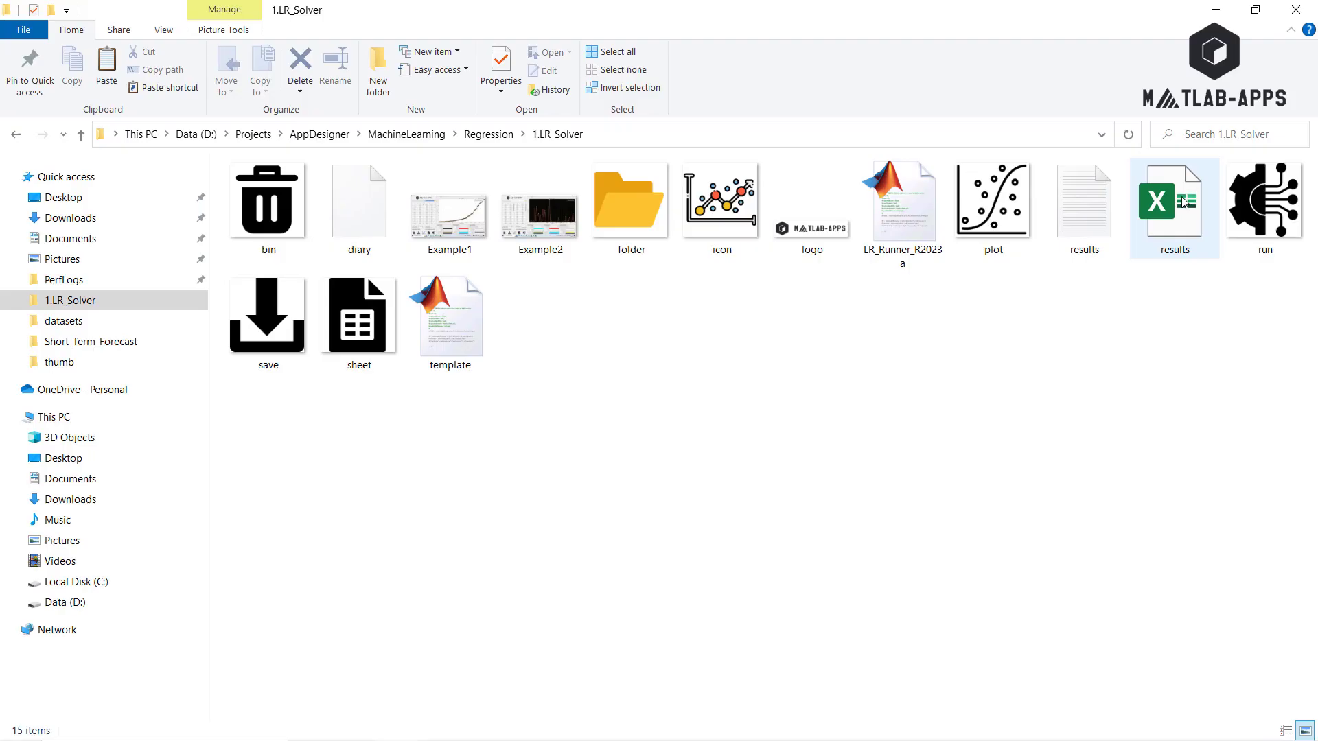
Step: Open the exported results Excel workbook and widen columns A to C on the Train_Subset sheet to fit their contents
double_click(1184, 201)
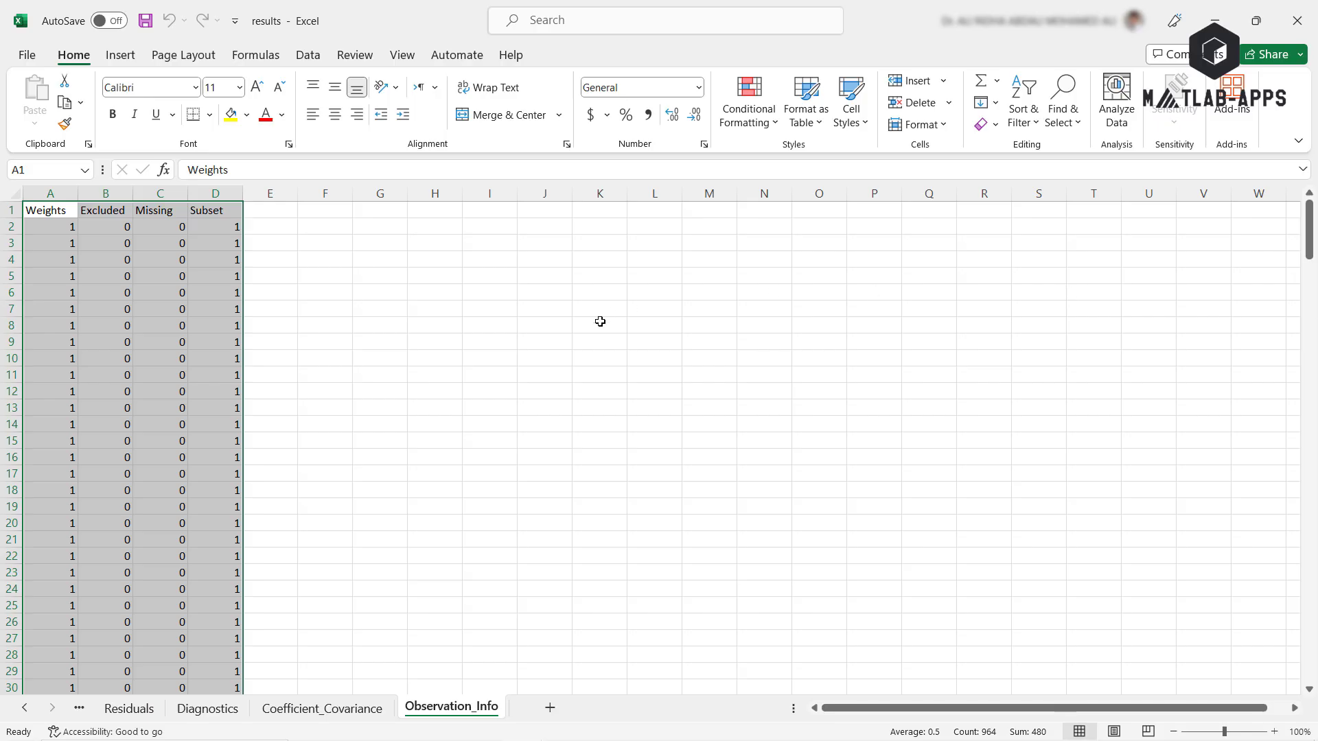
click(349, 609)
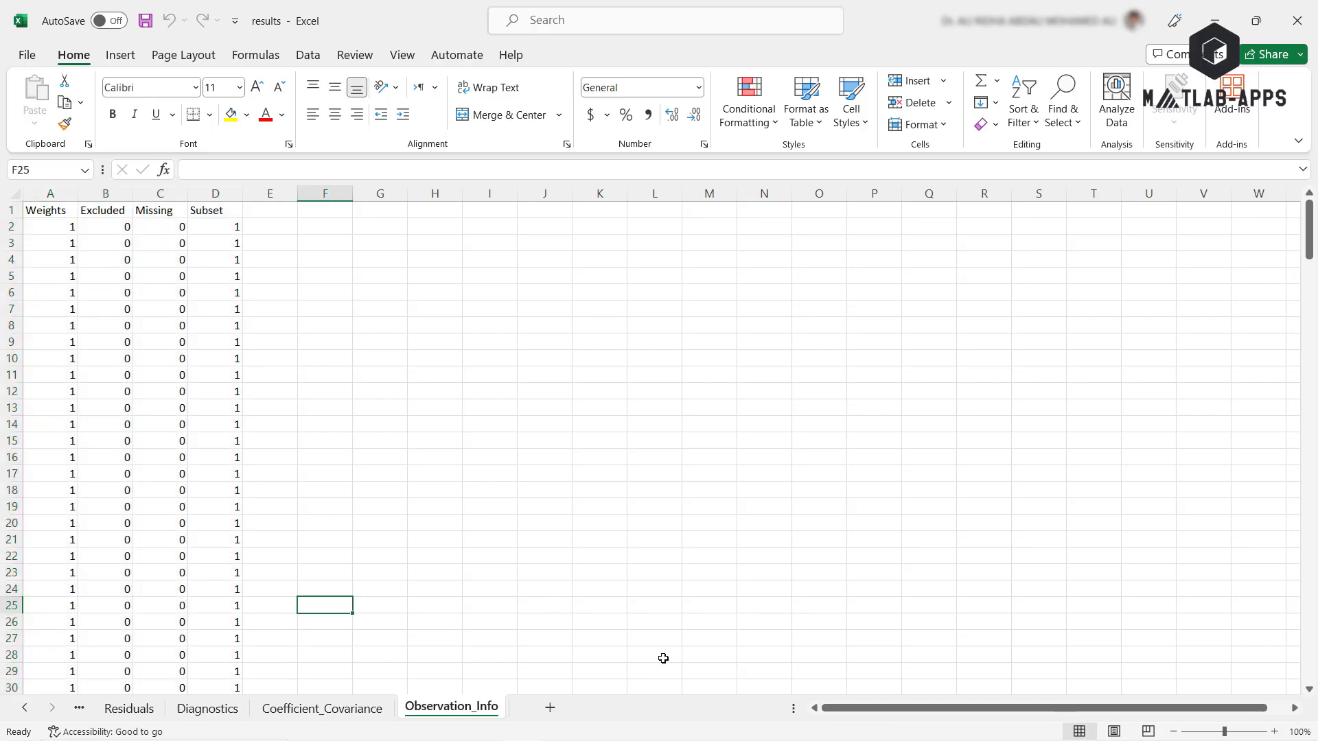
click(25, 708)
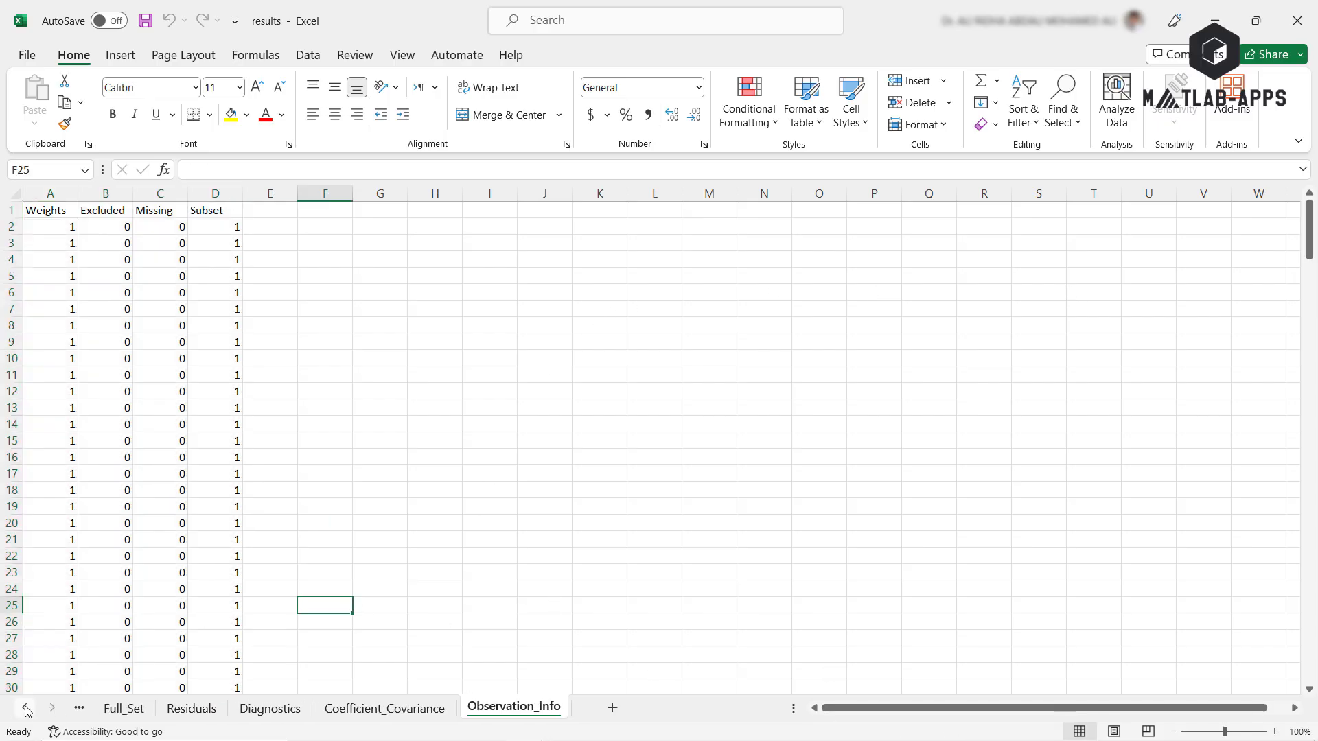
click(26, 708)
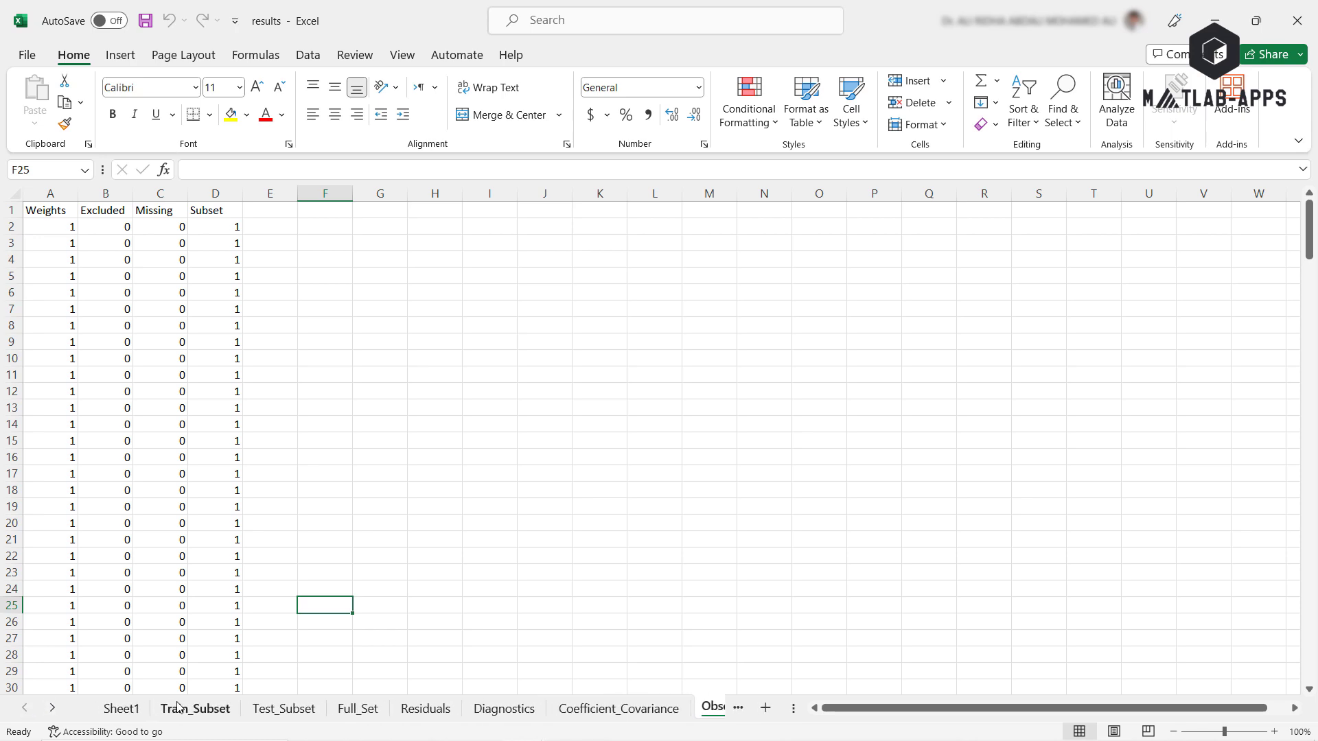
click(178, 707)
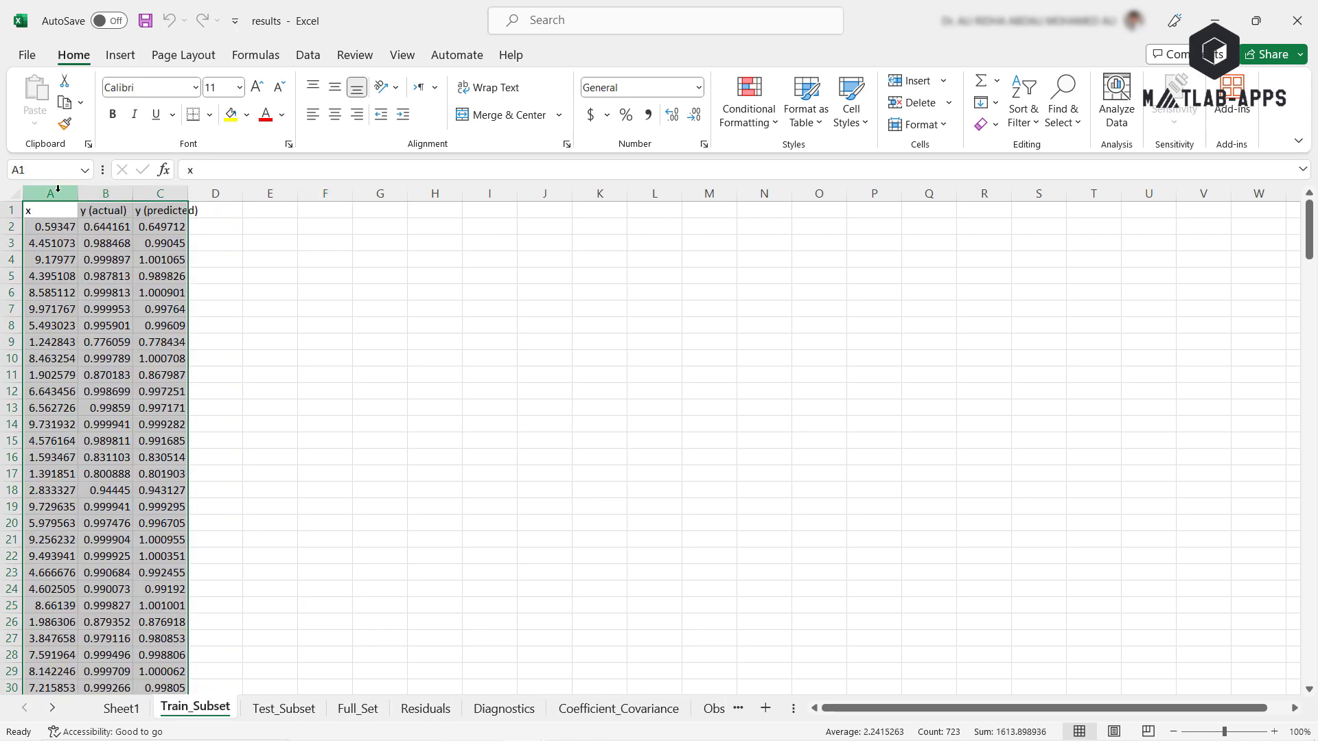
drag(58, 189, 184, 189)
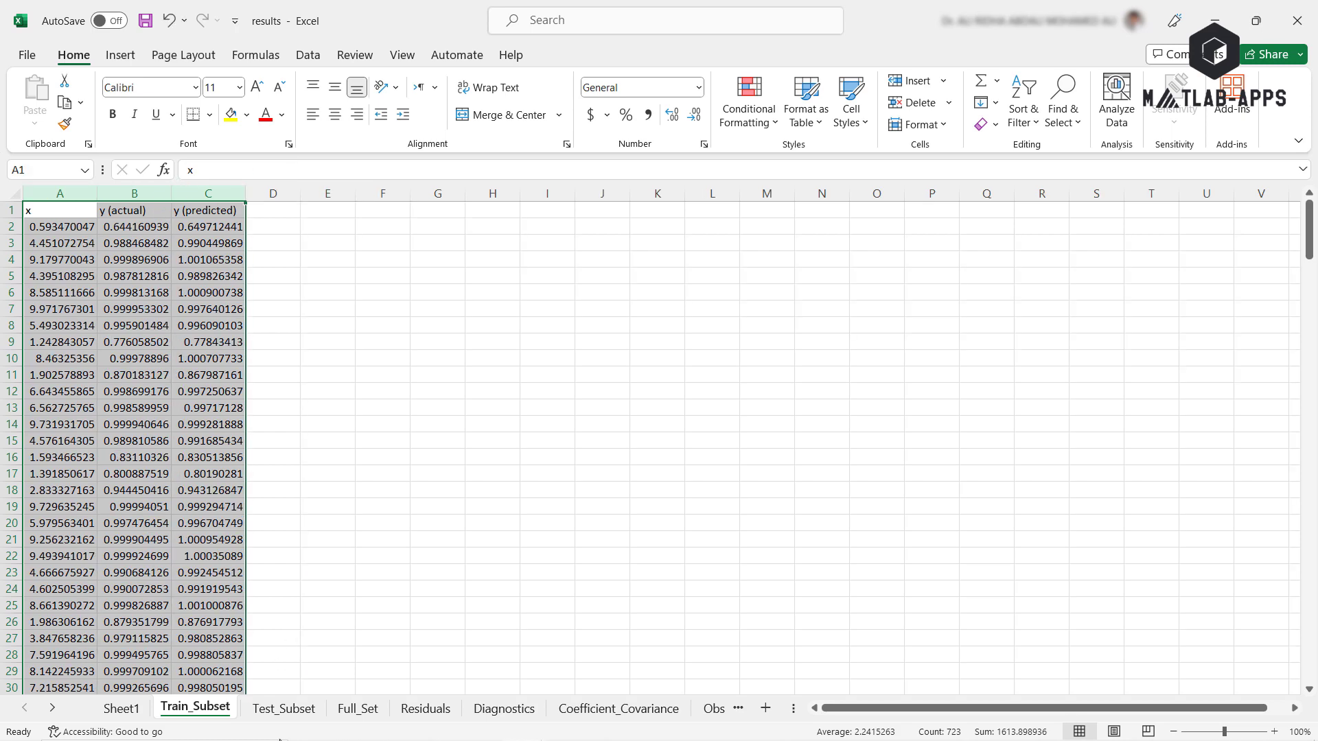
Step: Widen columns A to C on the Test_Subset sheet to fit their contents
click(281, 708)
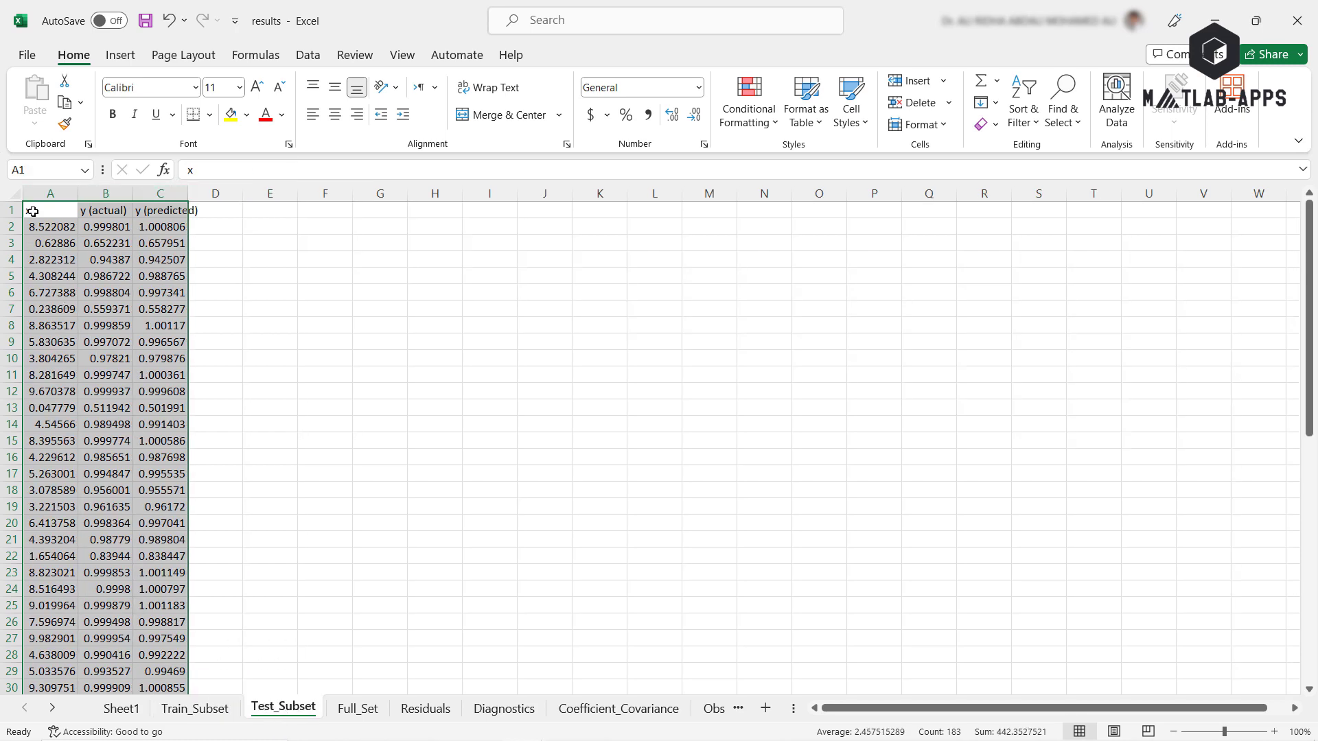
drag(41, 193, 180, 193)
double_click(133, 193)
Step: Review the Full_Set, Residuals, Diagnostics, Coefficient_Covariance and Observation_Info sheets in turn
click(367, 708)
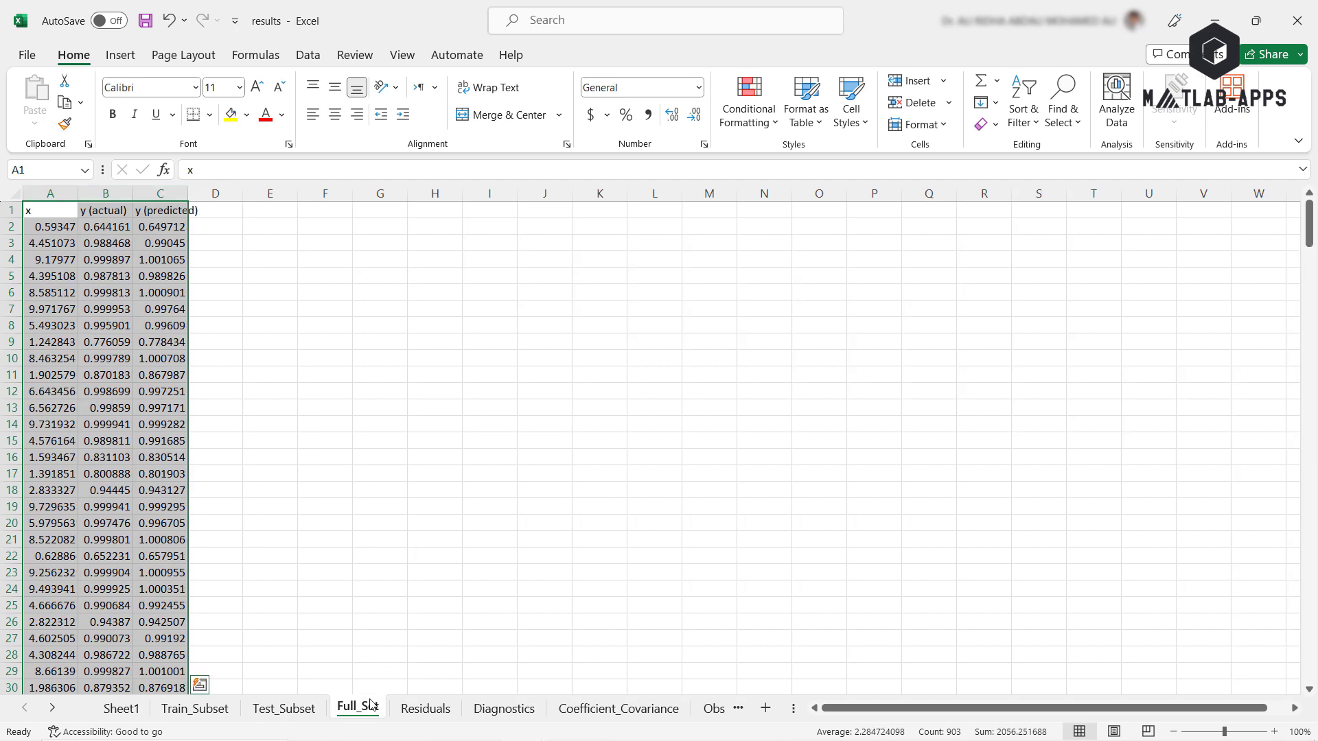
click(424, 711)
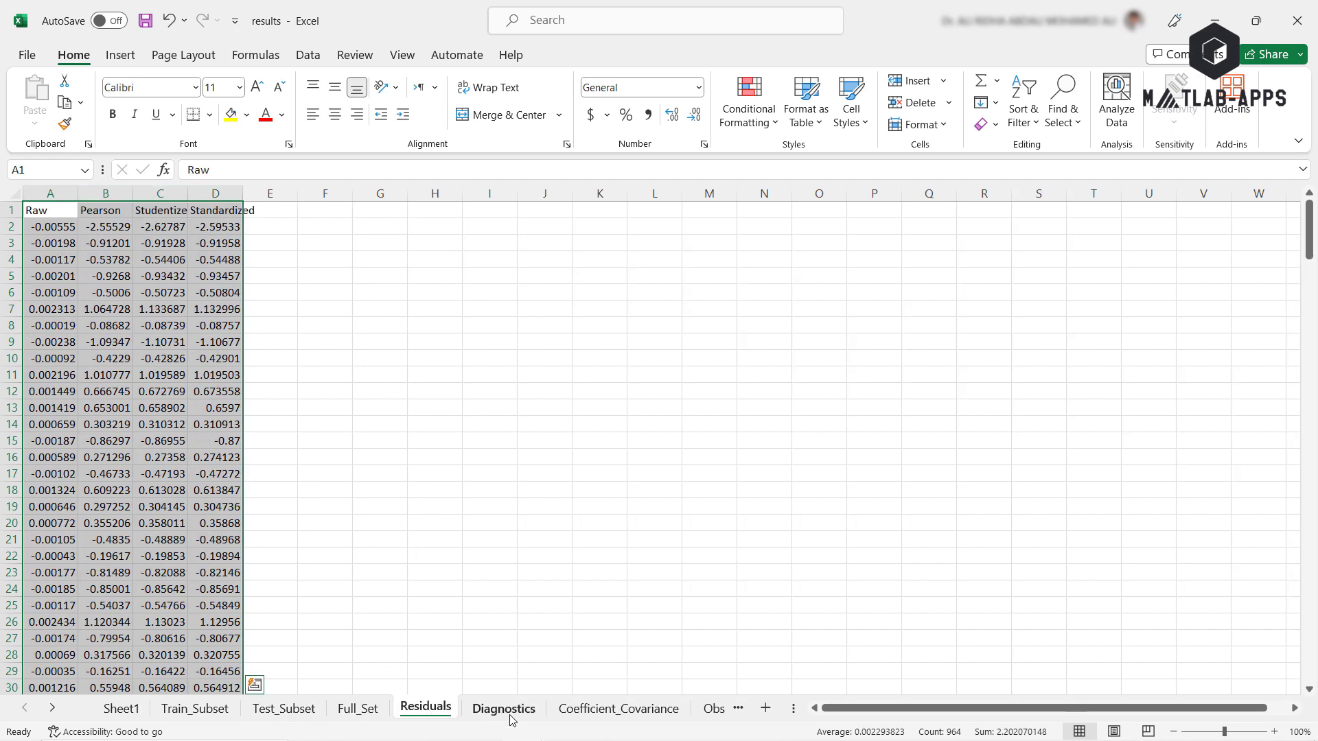
click(506, 709)
click(613, 711)
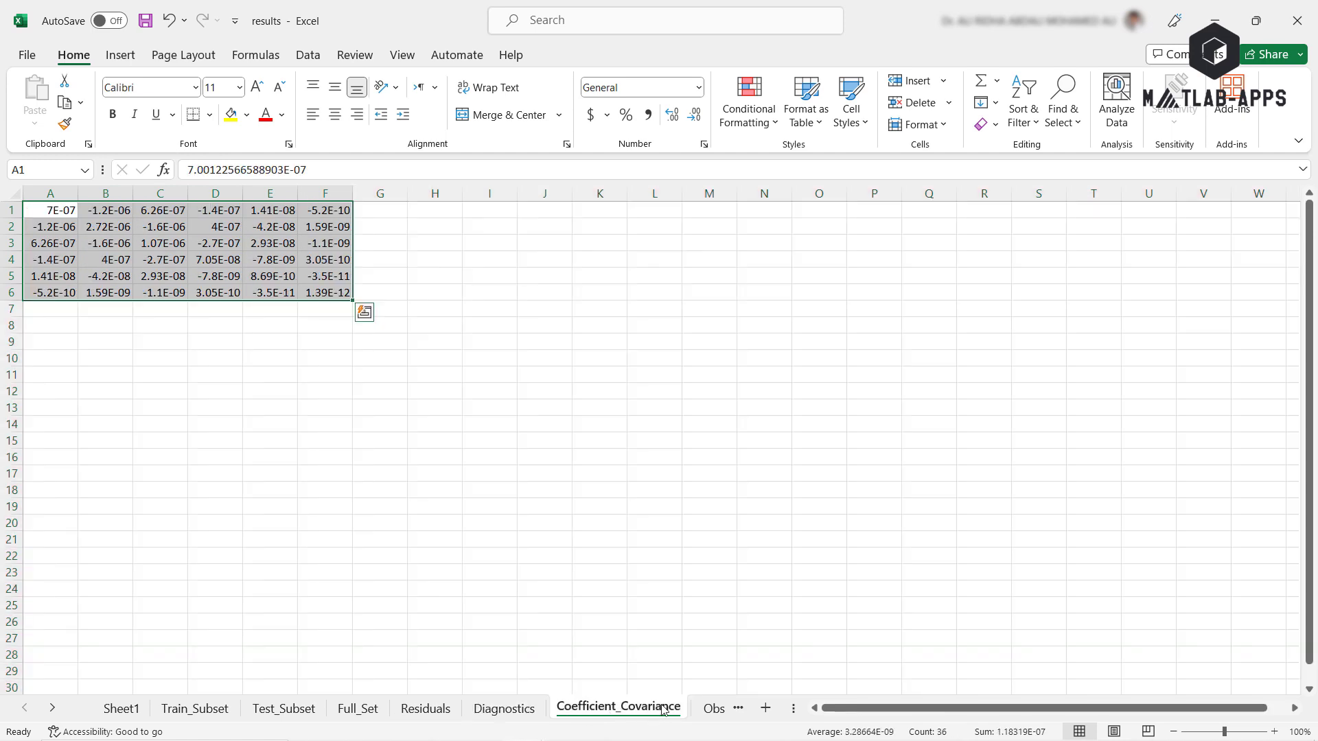
click(707, 716)
click(706, 716)
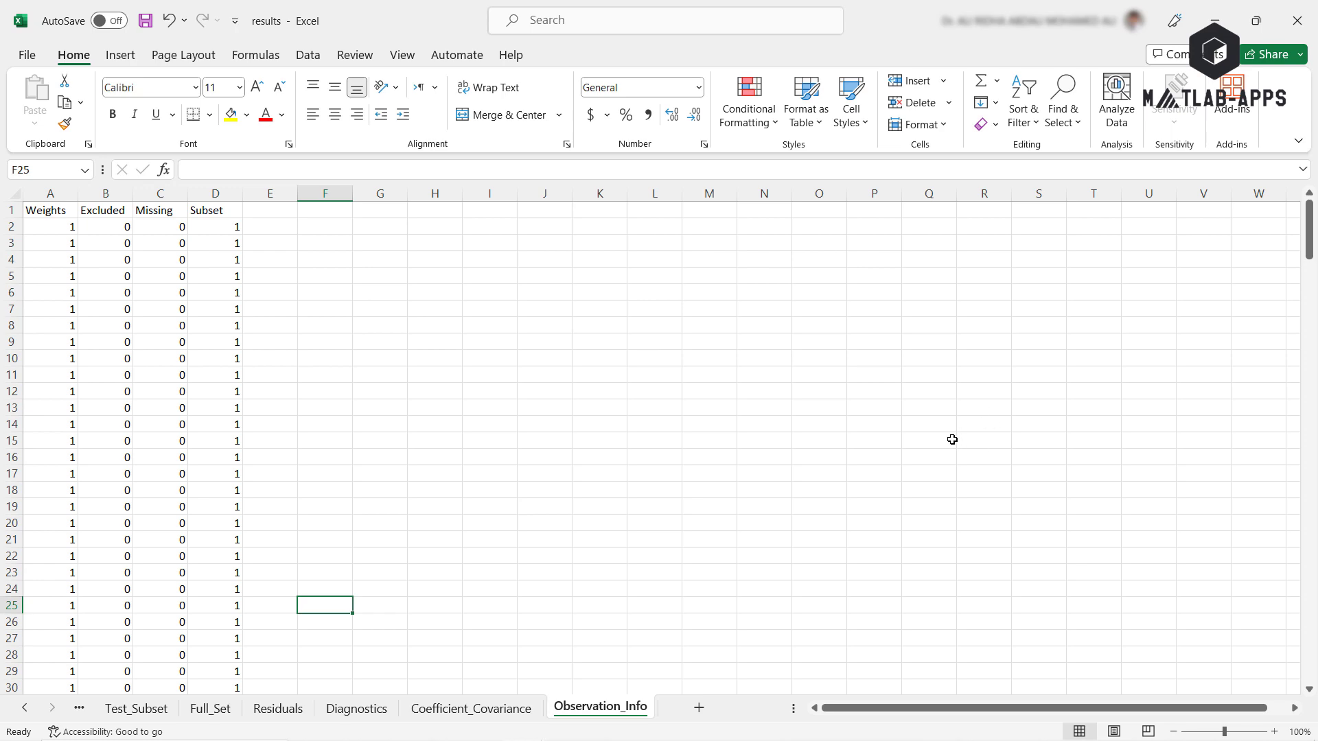
Step: Copy the x values in cells A2:A61 of the Test_Subset sheet
click(26, 709)
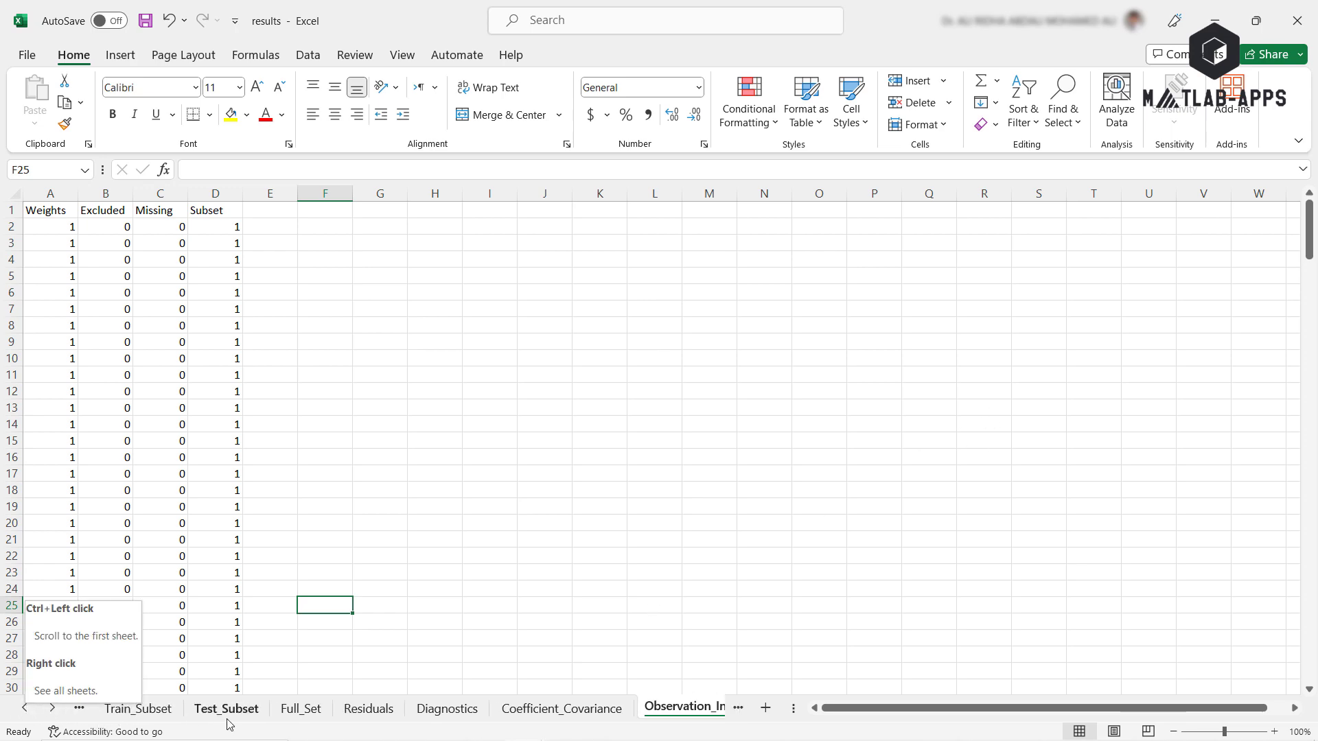
click(229, 718)
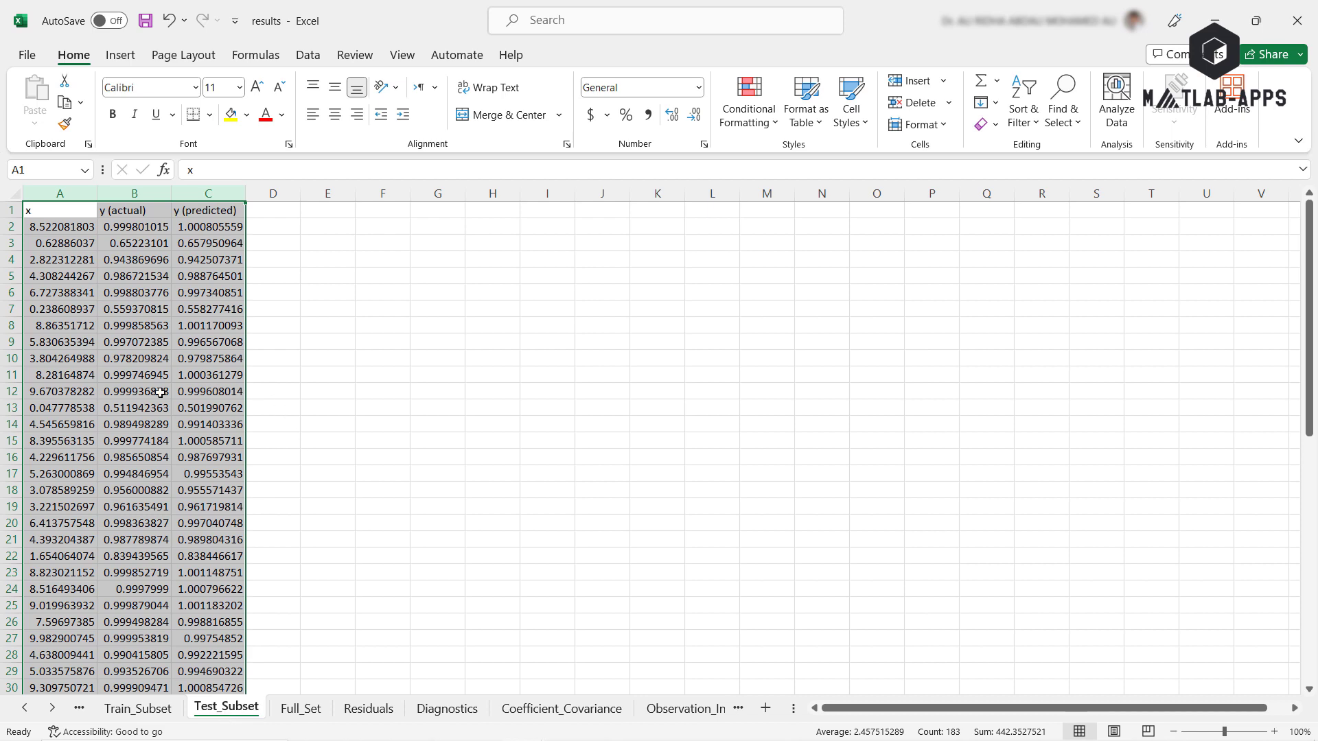
drag(46, 227, 53, 647)
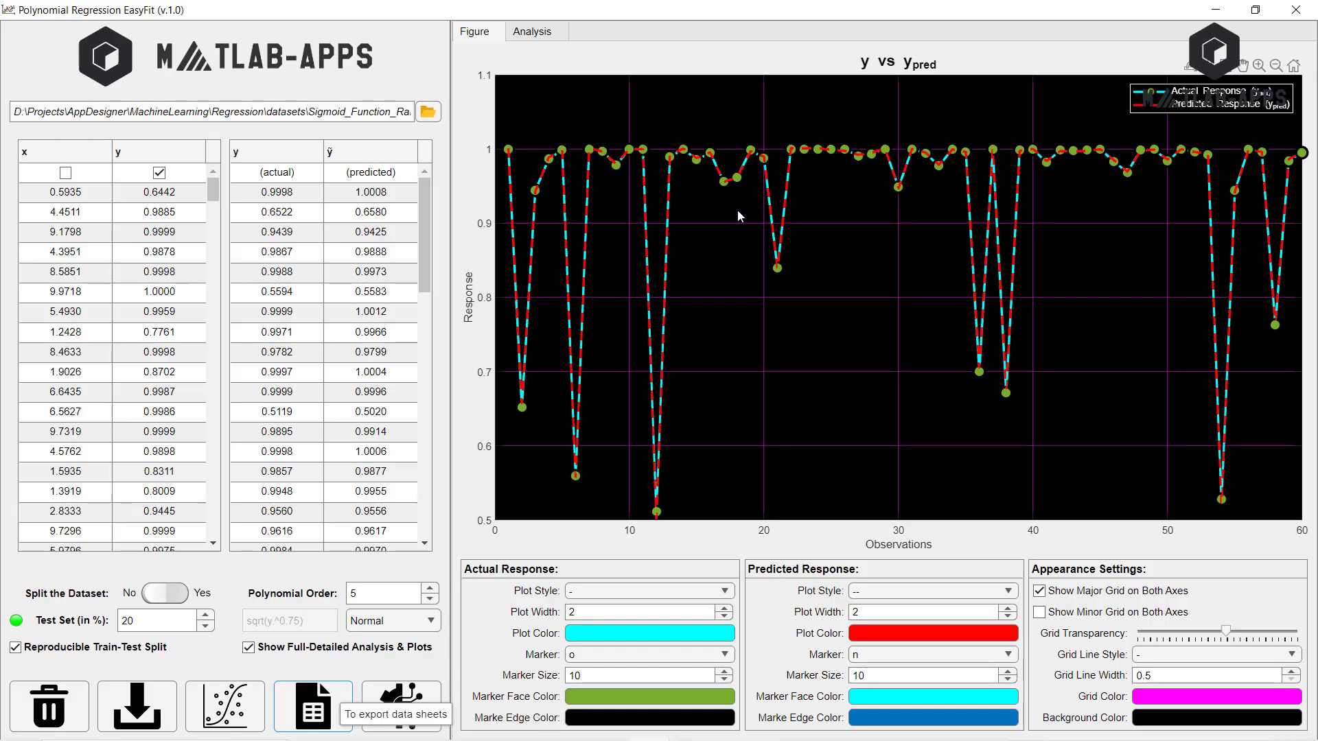
Step: Switch to Polynomial Regression EasyFit, start saving the trained model and create a folder named output inside 1.LR_Solver
click(142, 700)
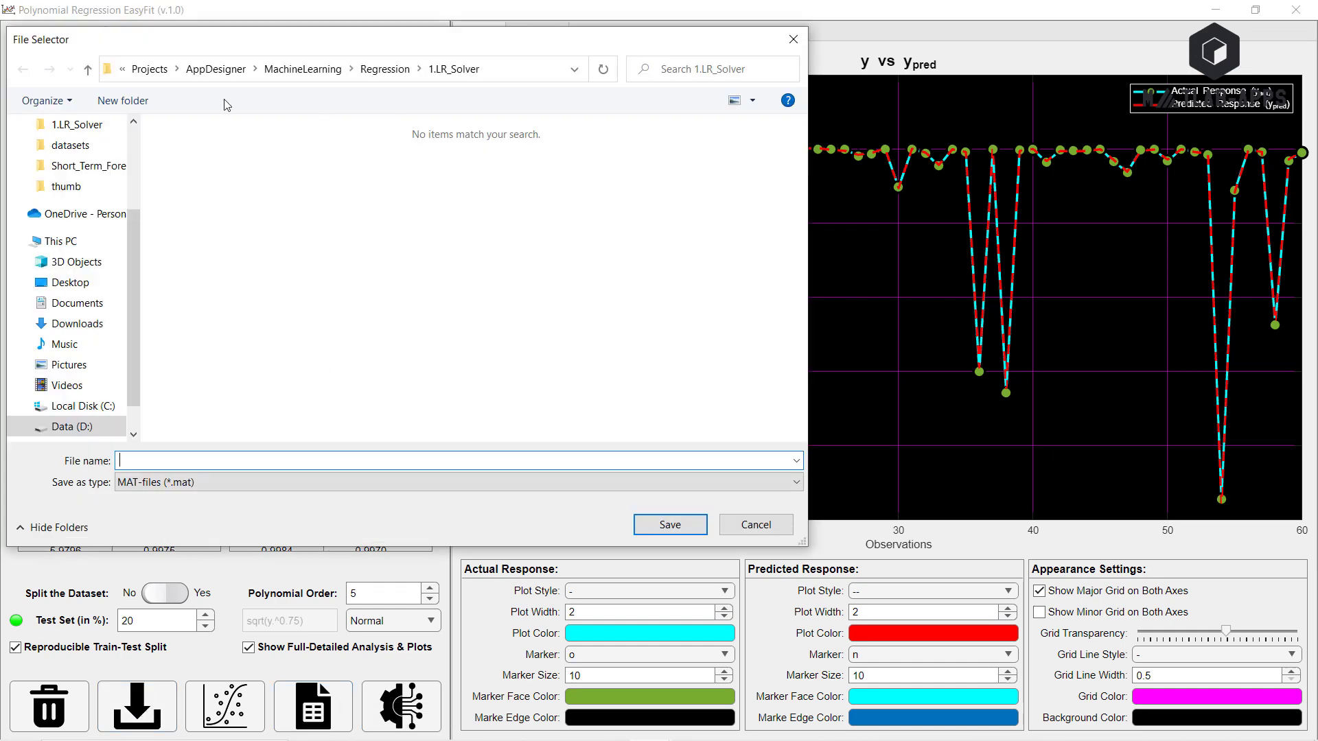
click(139, 111)
text(o)
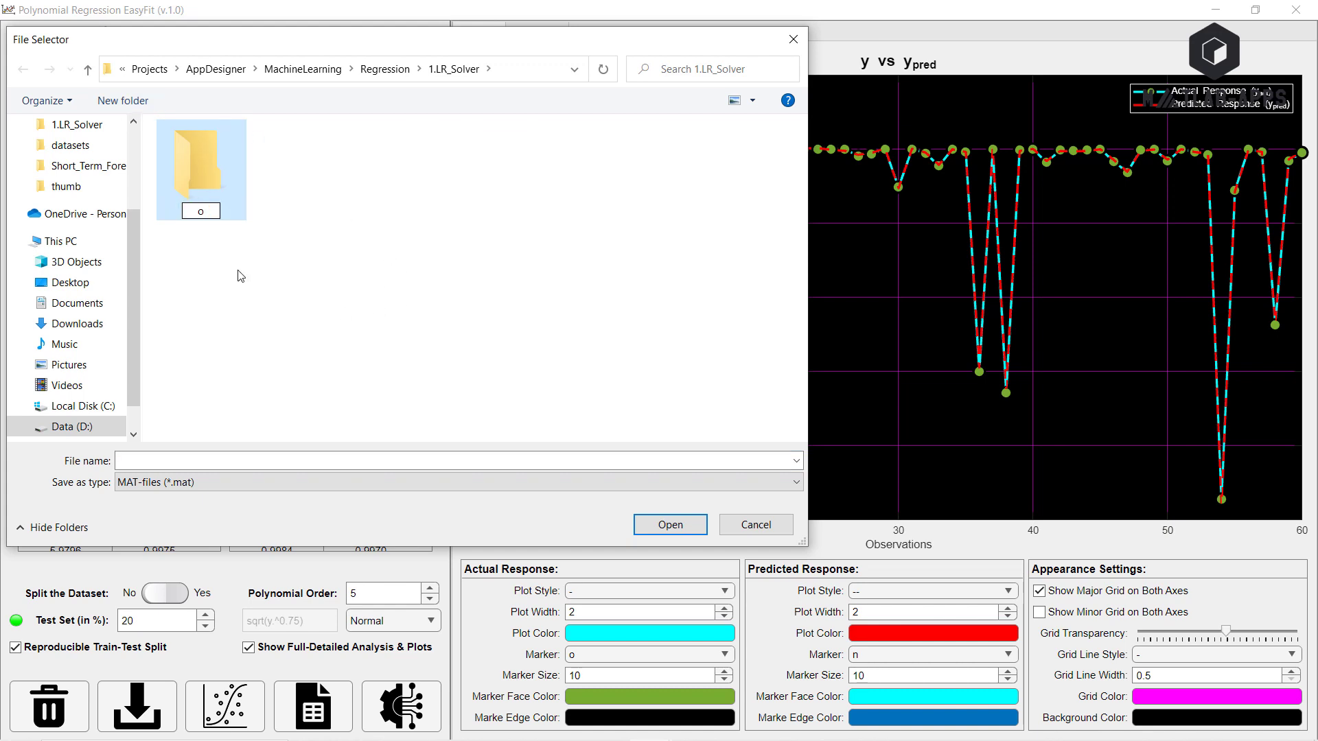
text(utput)
key(Return)
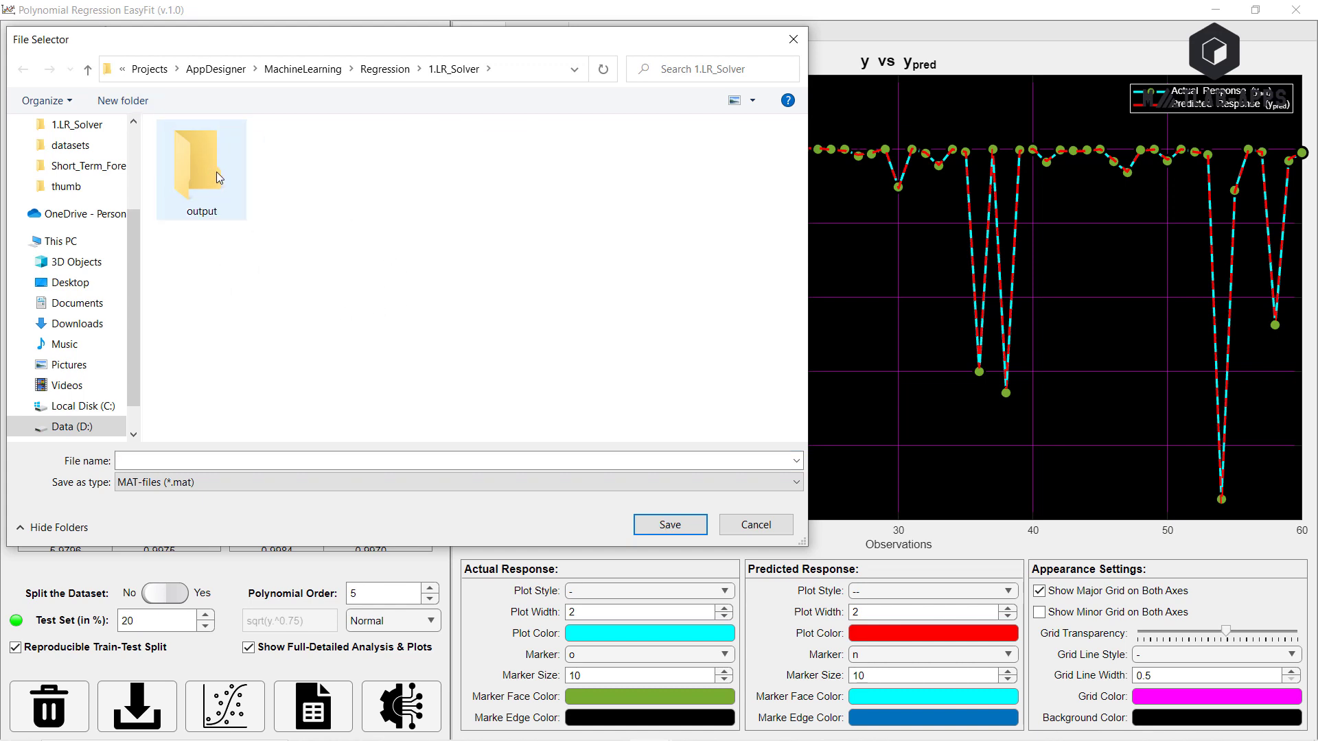
Step: Save the trained model as a MAT-file named Model in the output folder
double_click(217, 172)
click(191, 465)
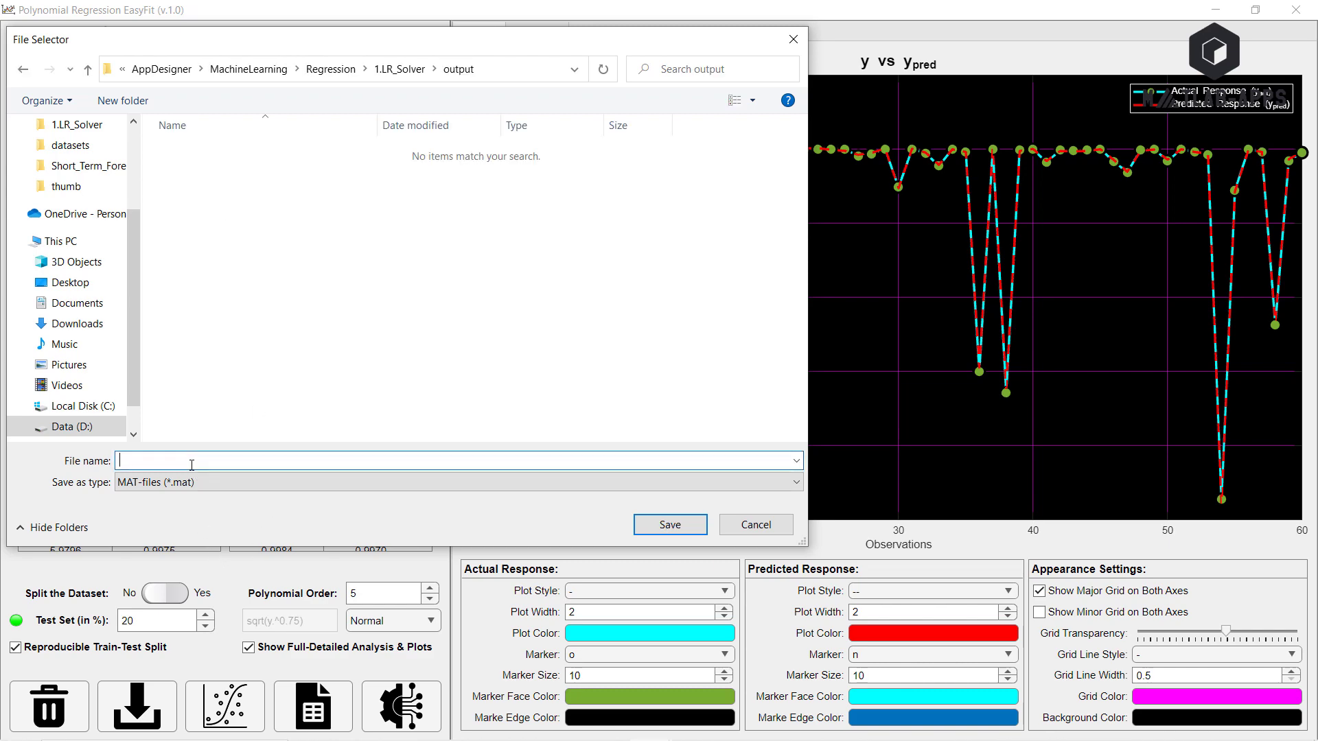
text(Model)
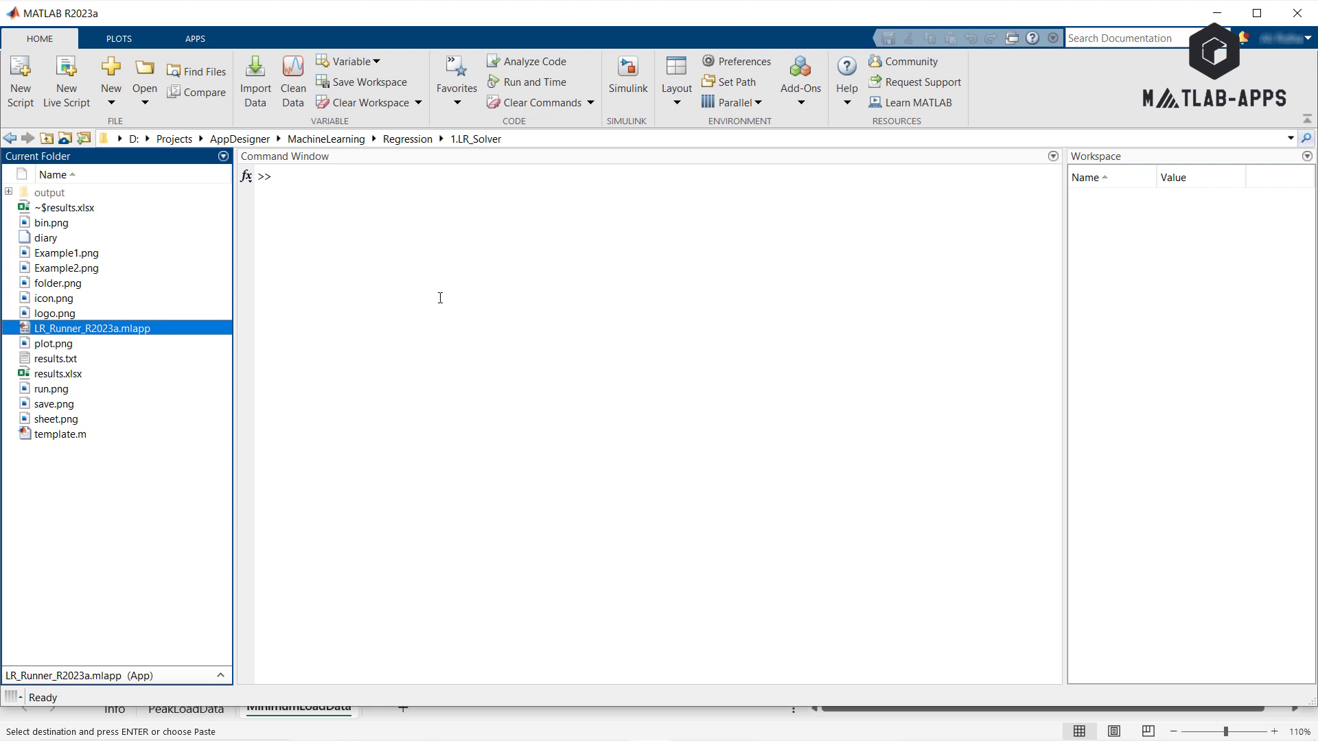
Step: In MATLAB, open START.m from the output folder and highlight the X_test argument of the predict call
double_click(59, 195)
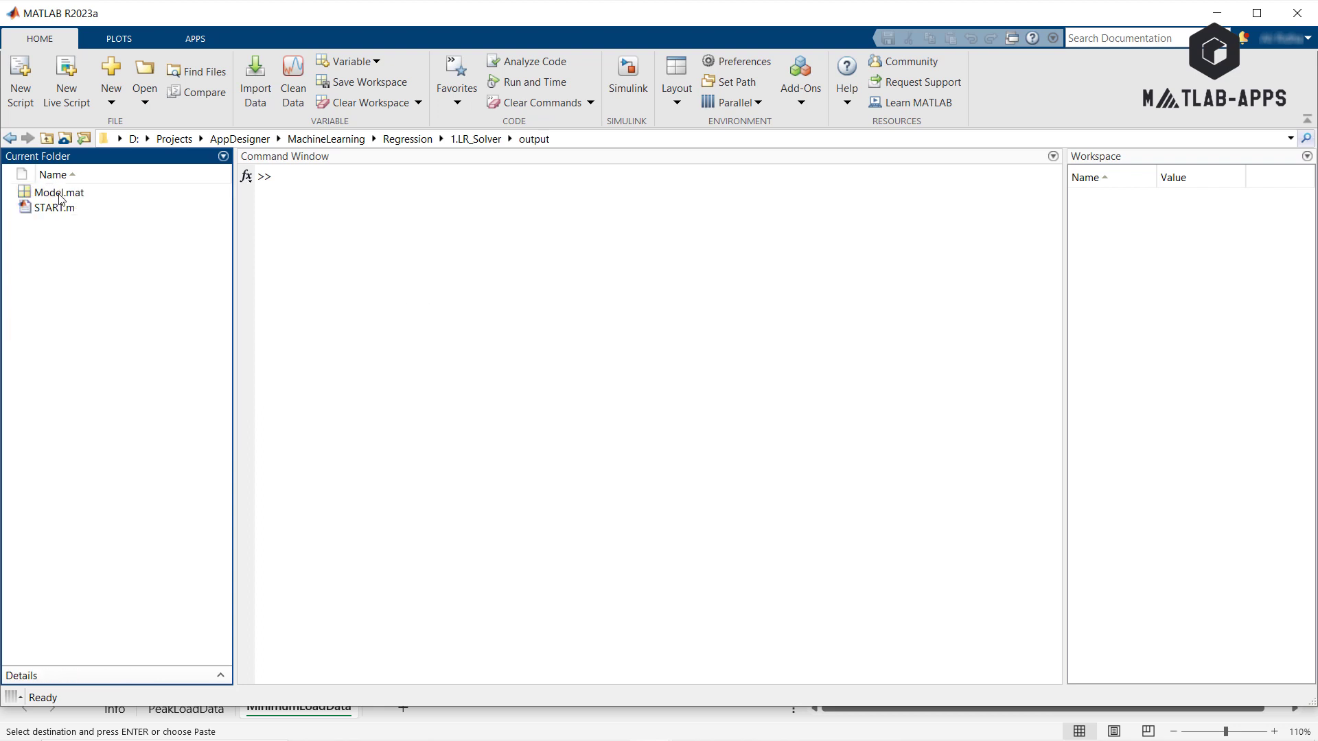
click(61, 212)
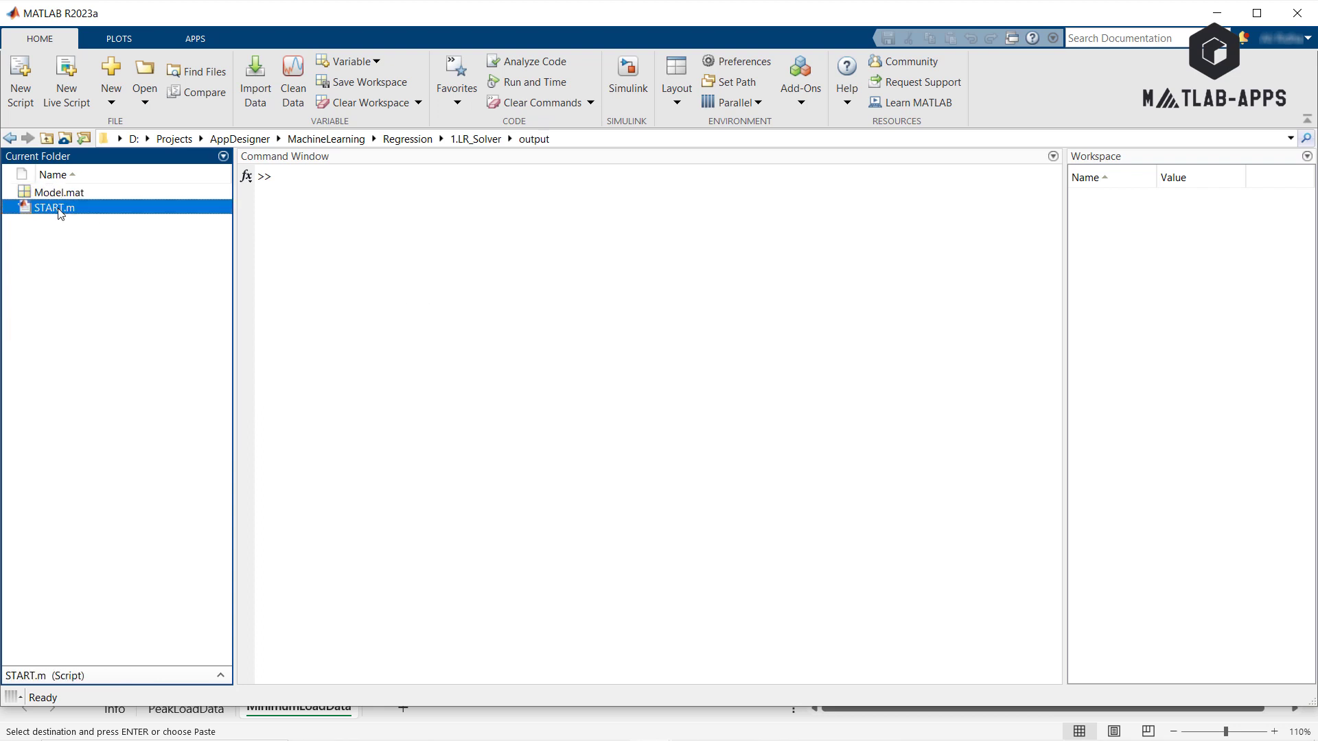
double_click(60, 209)
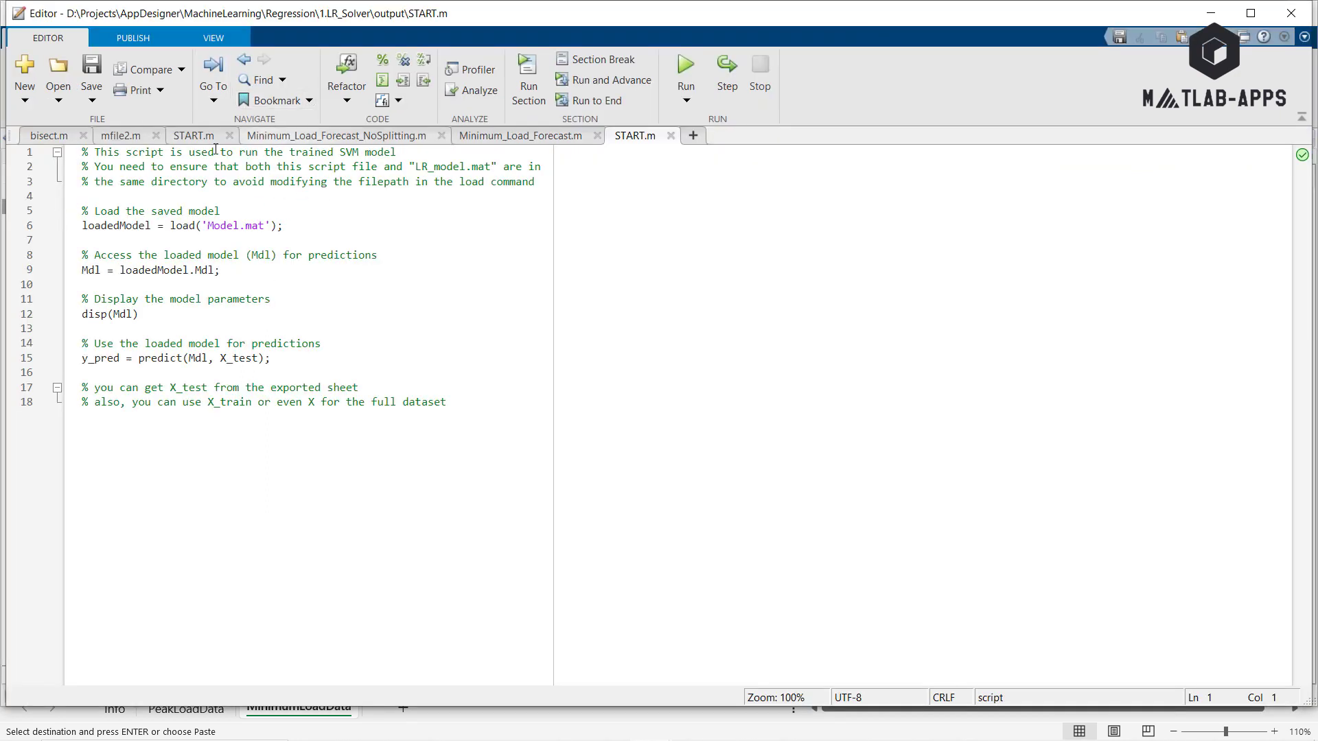
drag(259, 359, 220, 360)
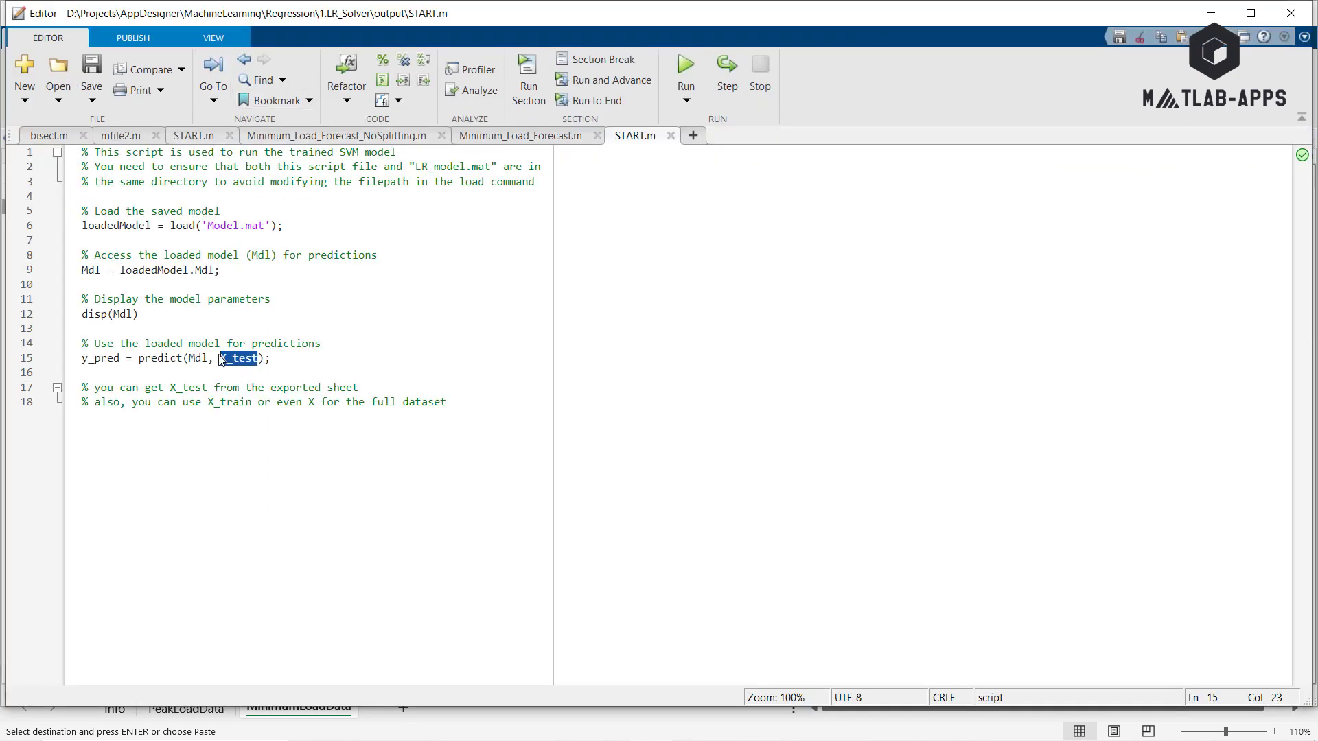
click(1211, 13)
Step: Define X_test in the Command Window as a vector of the copied x values and run the START script
click(498, 319)
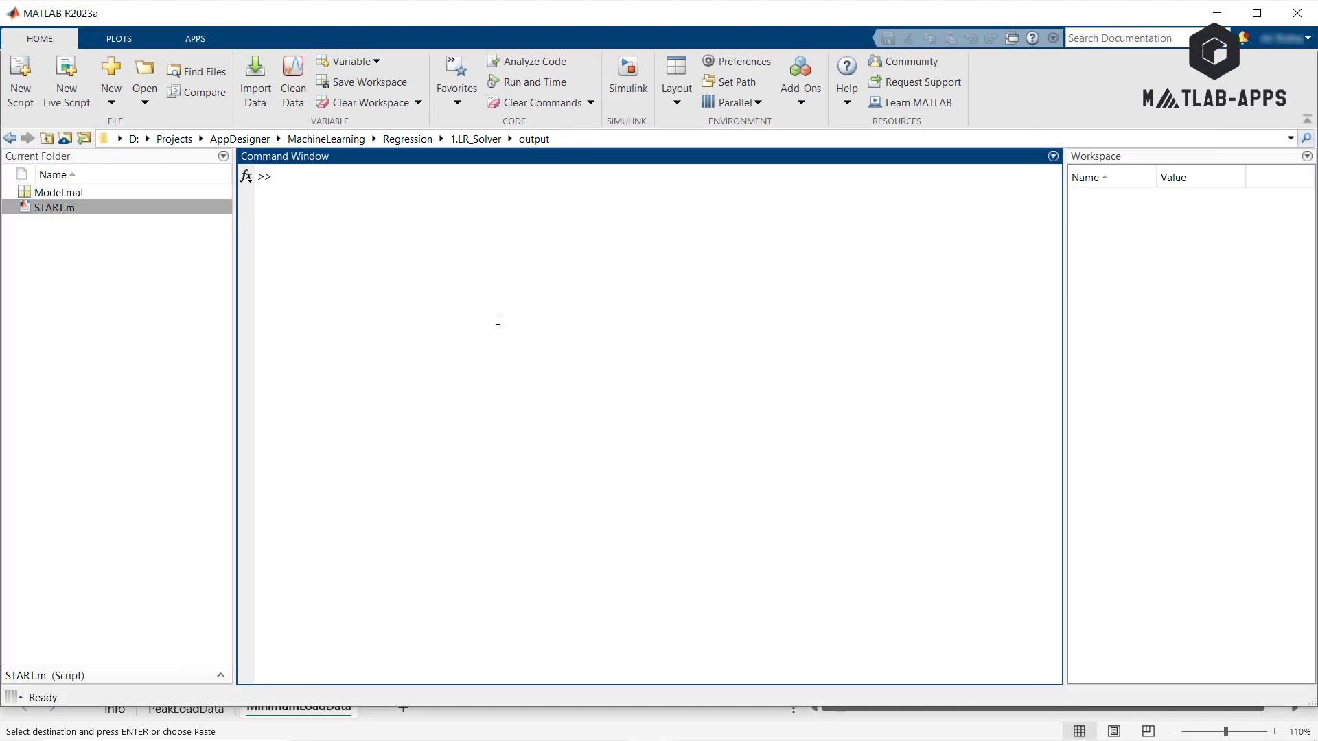
text(X_test = [];)
key(ctrl+v)
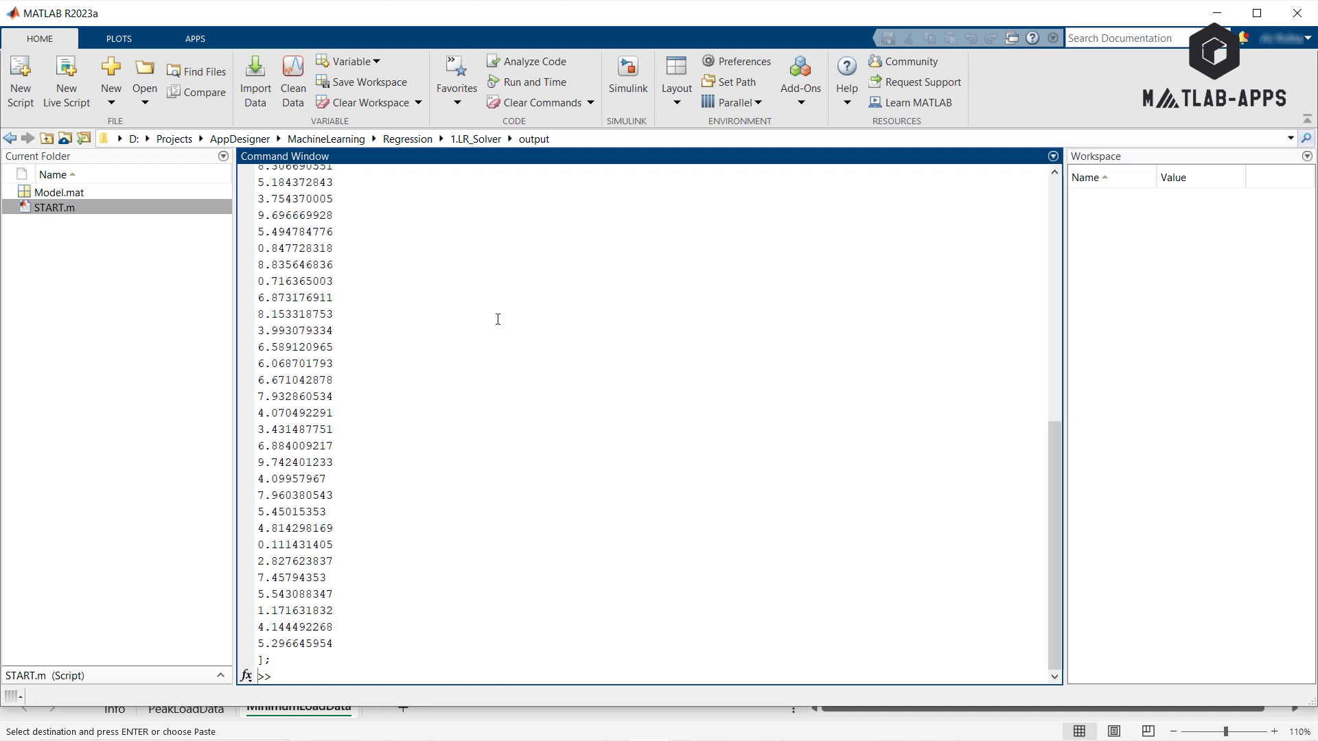
key(Return)
key(Return)
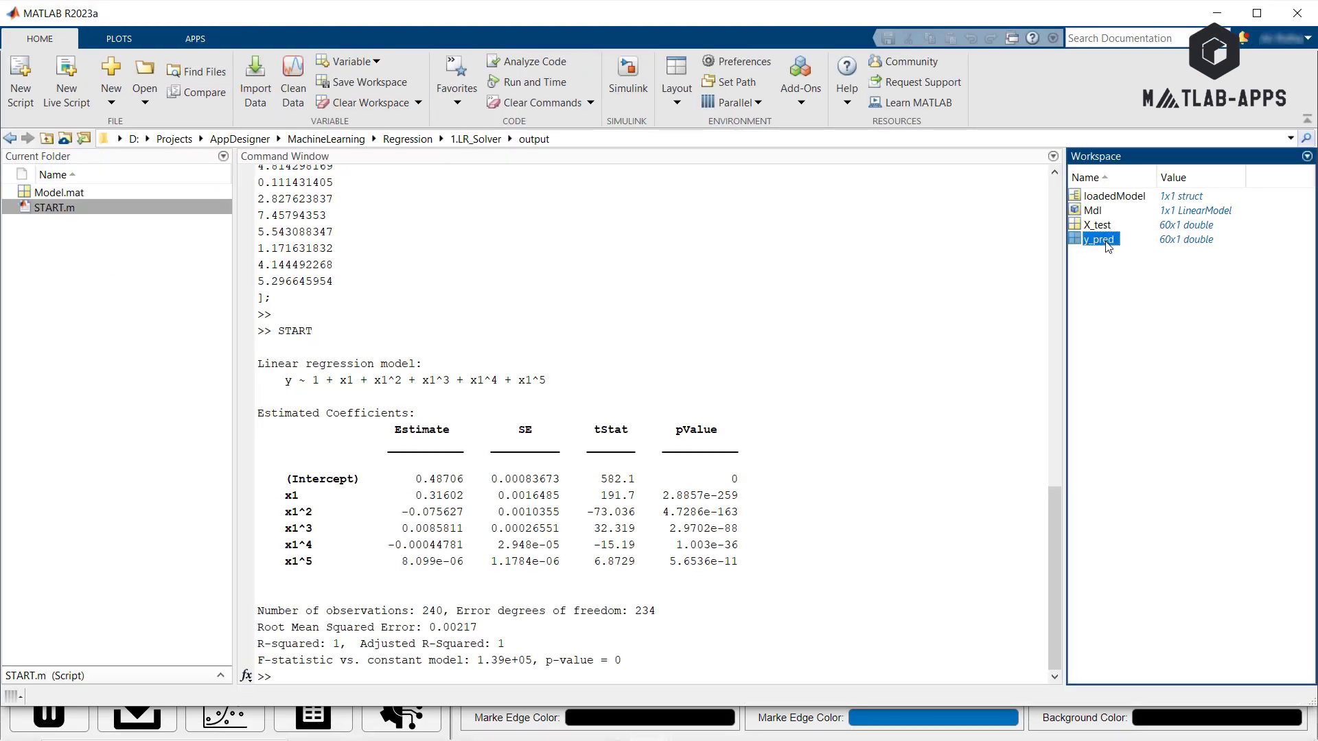
Step: Open the y_pred variable and copy its entire column of predicted values
double_click(1101, 239)
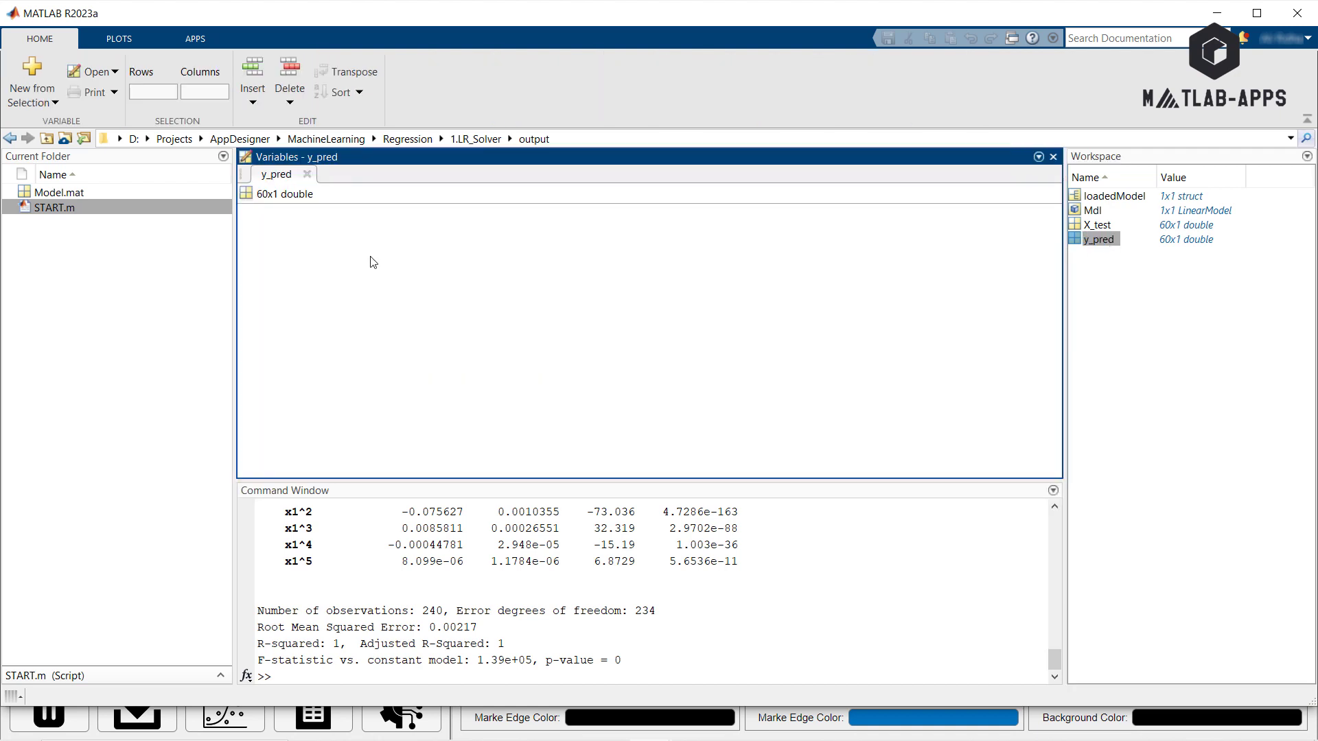
click(281, 219)
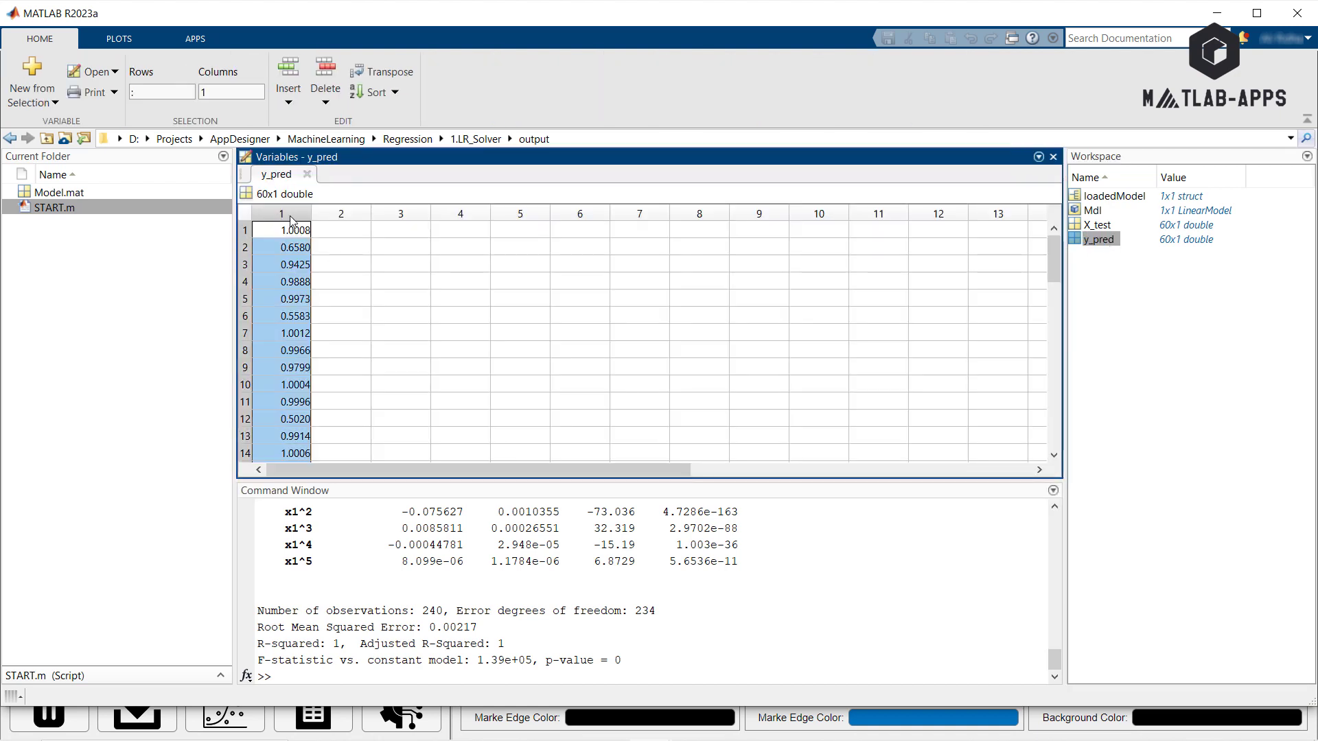
right_click(295, 248)
click(323, 269)
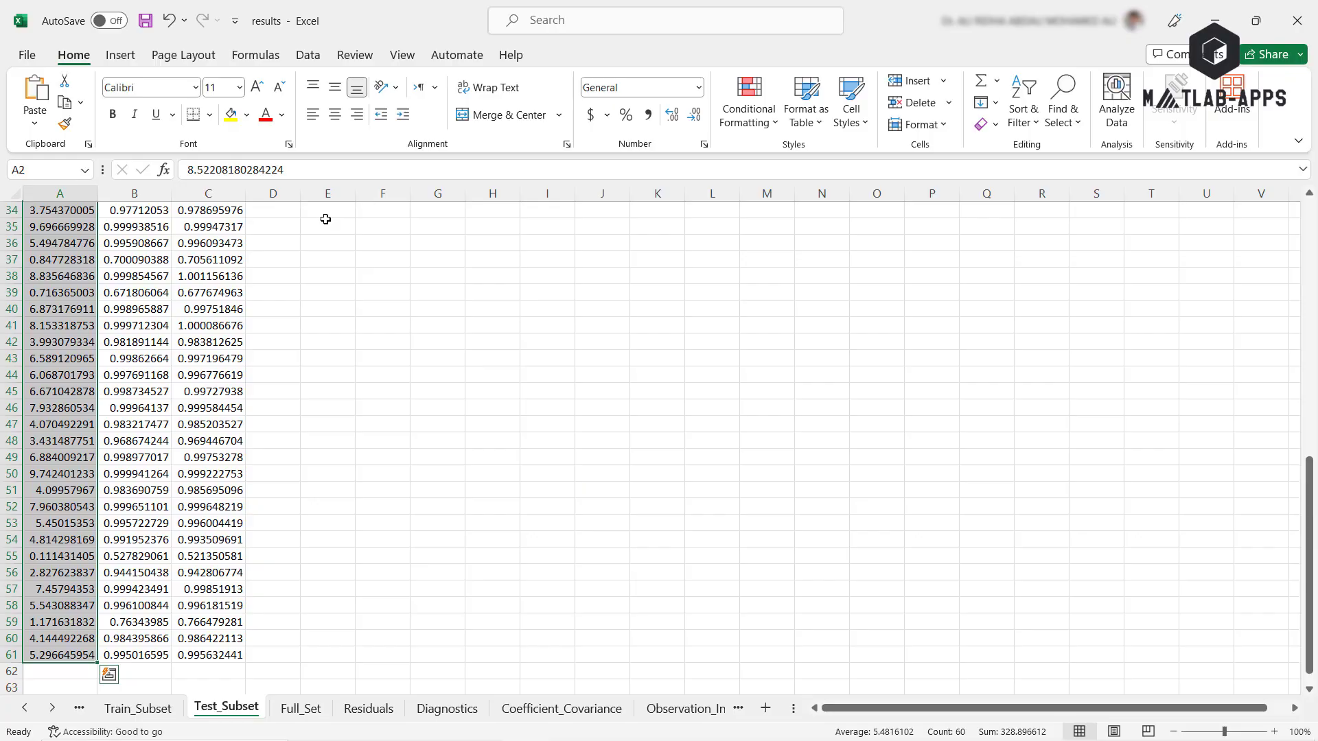
Step: Switch to the results workbook, paste the y_pred values into Test_Subset from cell D2 and widen column D
drag(492, 418, 534, 445)
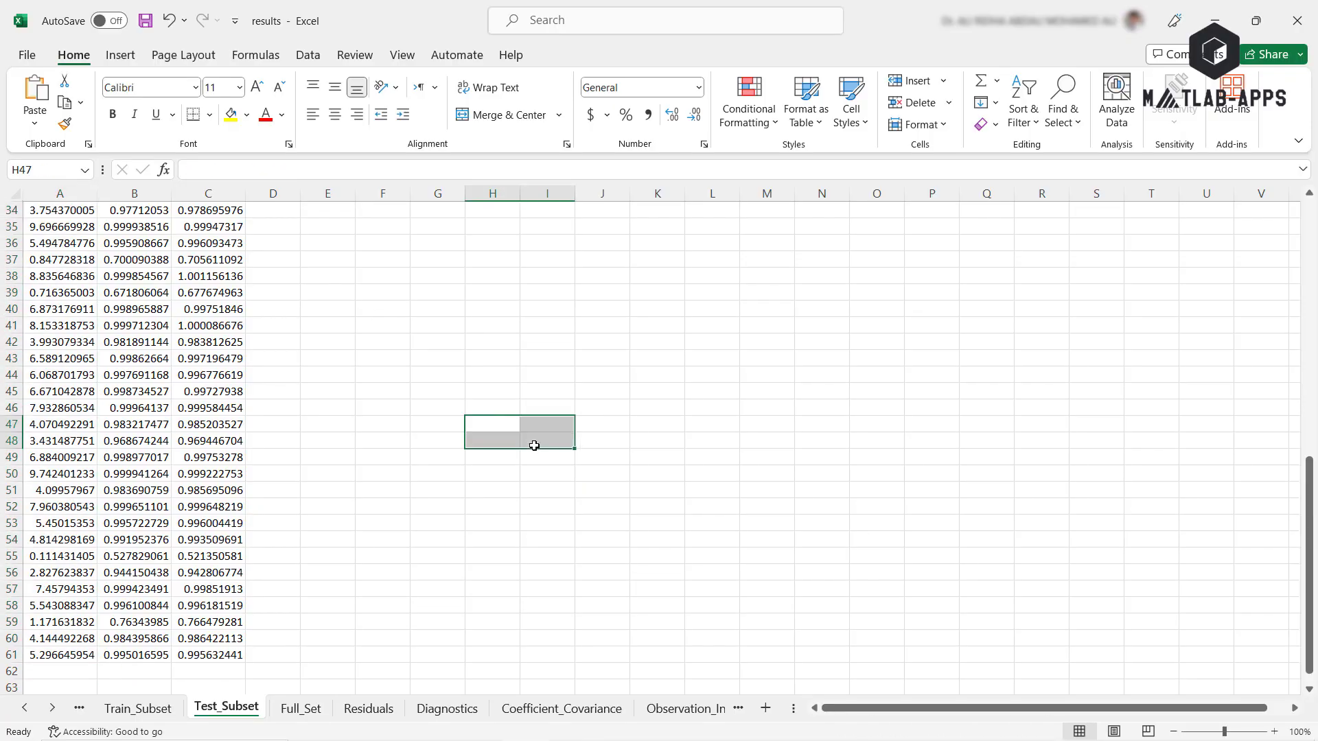
drag(1309, 474, 1246, 206)
click(292, 223)
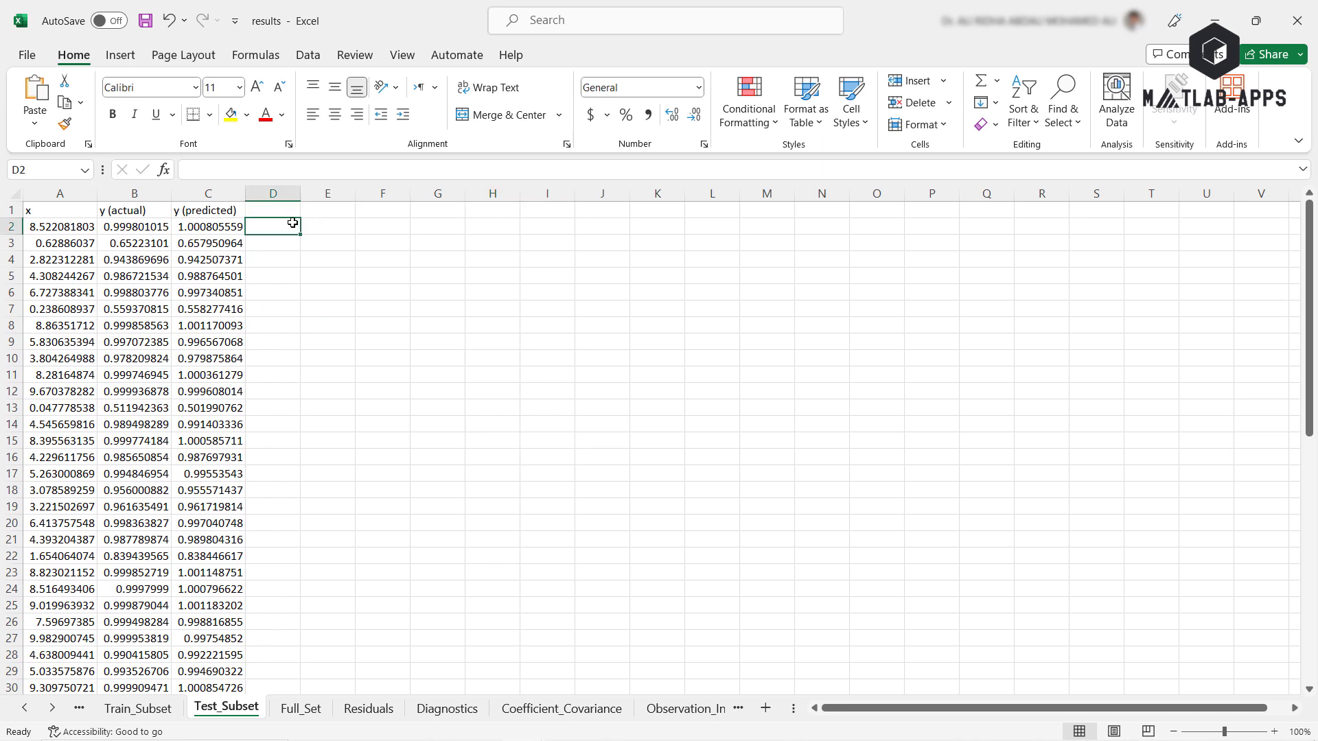
key(ctrl+v)
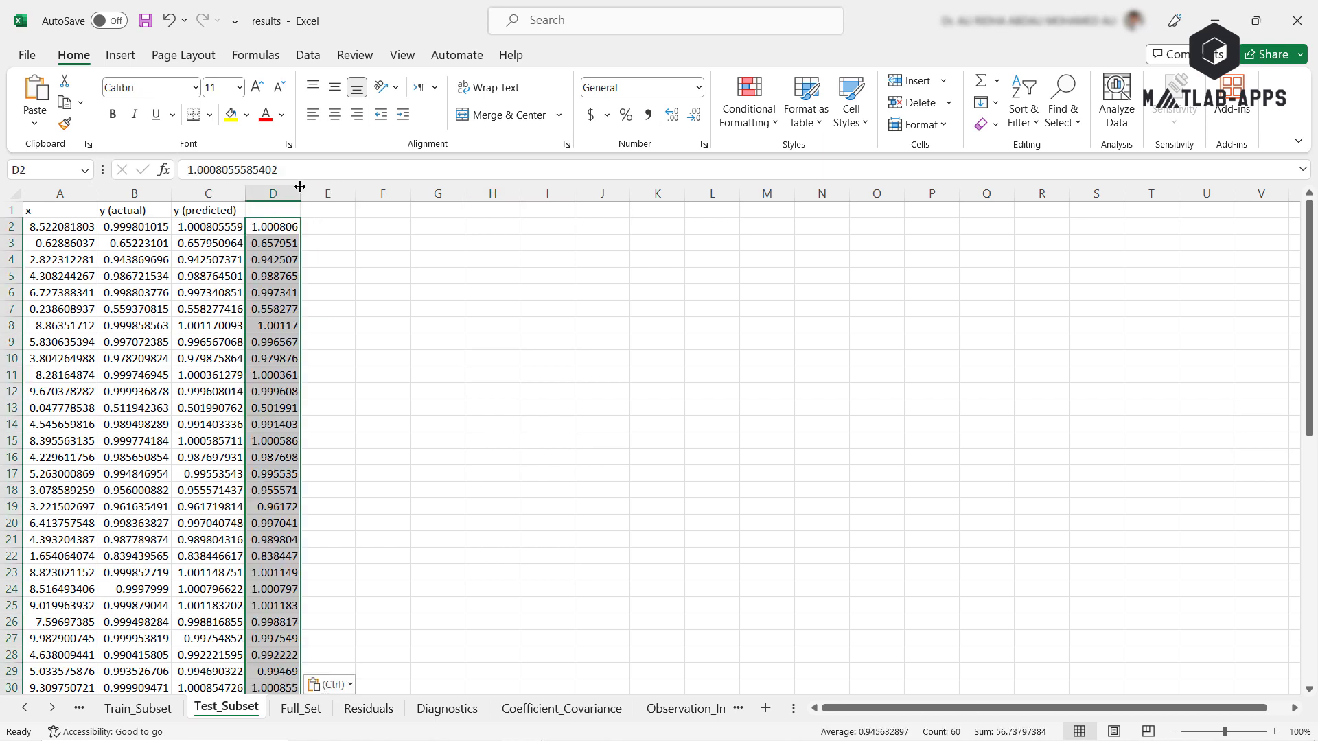
drag(300, 185, 340, 186)
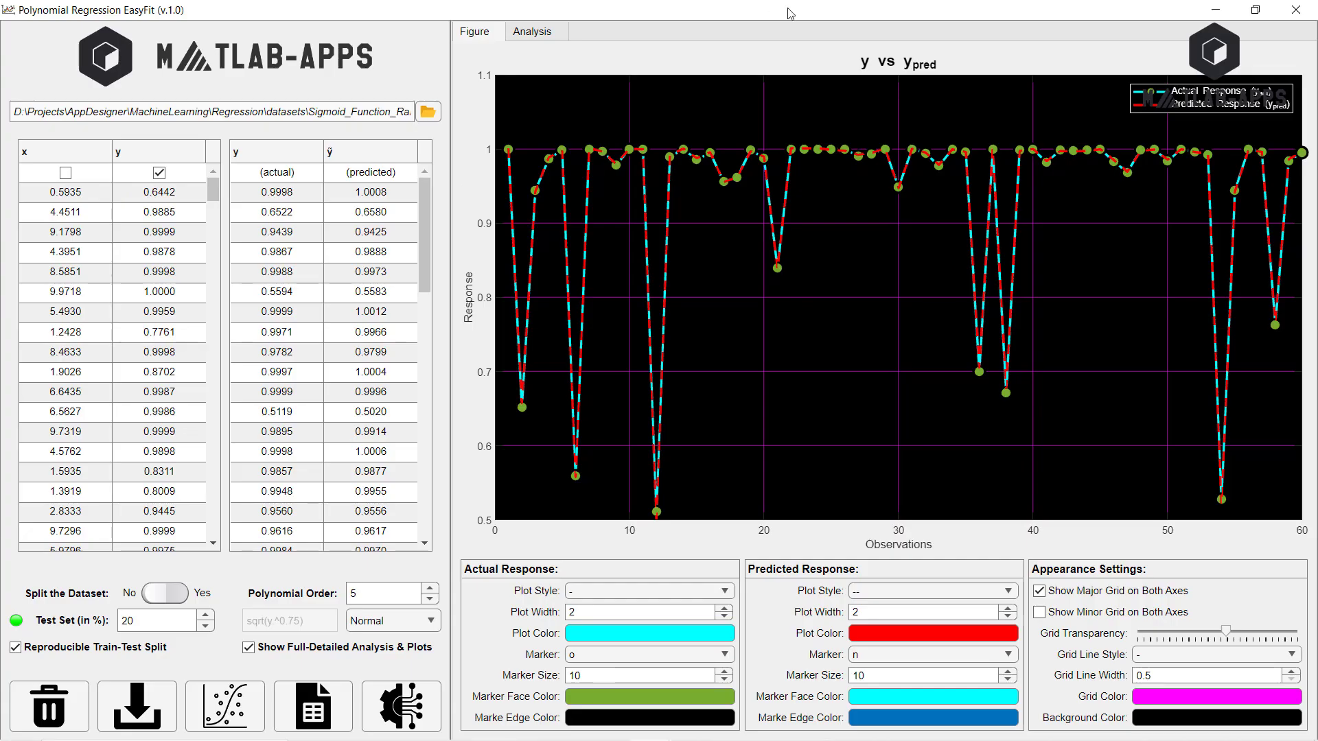